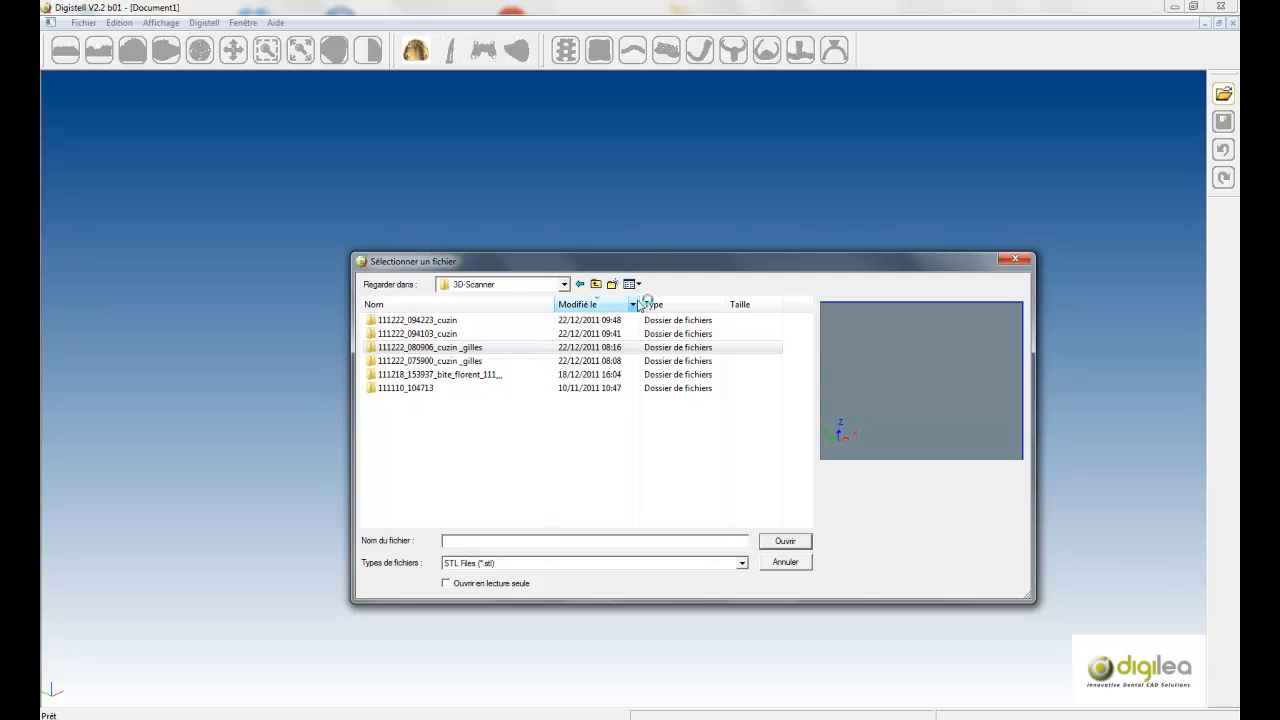
Load the haut STL scan from the newest case folder and accept its analysis without defining elevation zones
{"action": "left_click", "coordinate": [598, 305]}
{"action": "left_click", "coordinate": [600, 305]}
{"action": "double_click", "coordinate": [508, 322]}
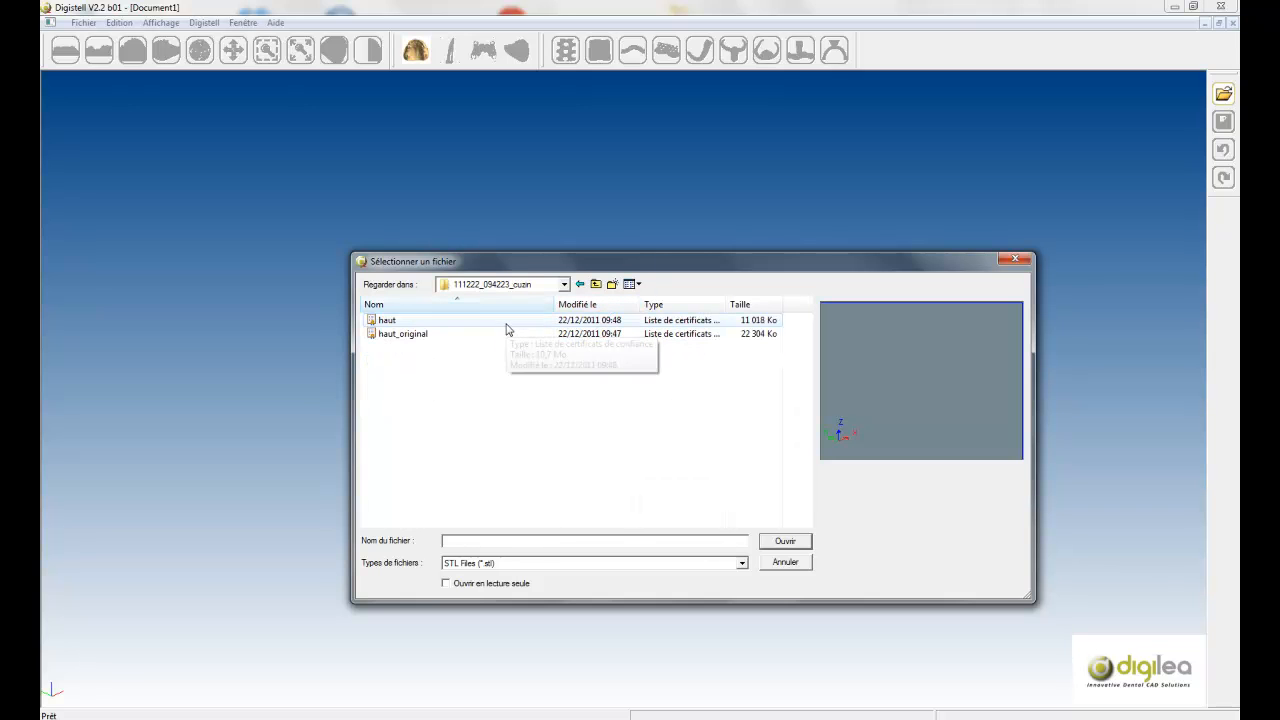
{"action": "left_click", "coordinate": [509, 326]}
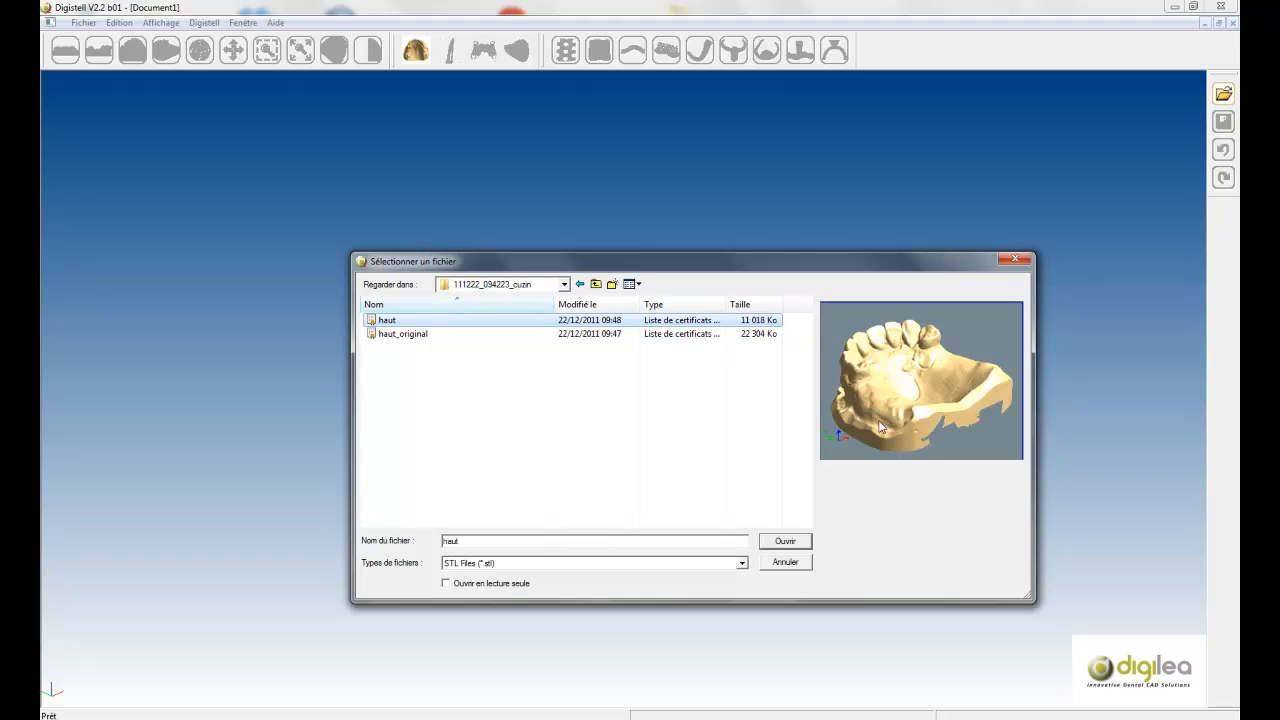
{"action": "left_click_drag", "start_coordinate": [929, 374], "coordinate": [932, 364]}
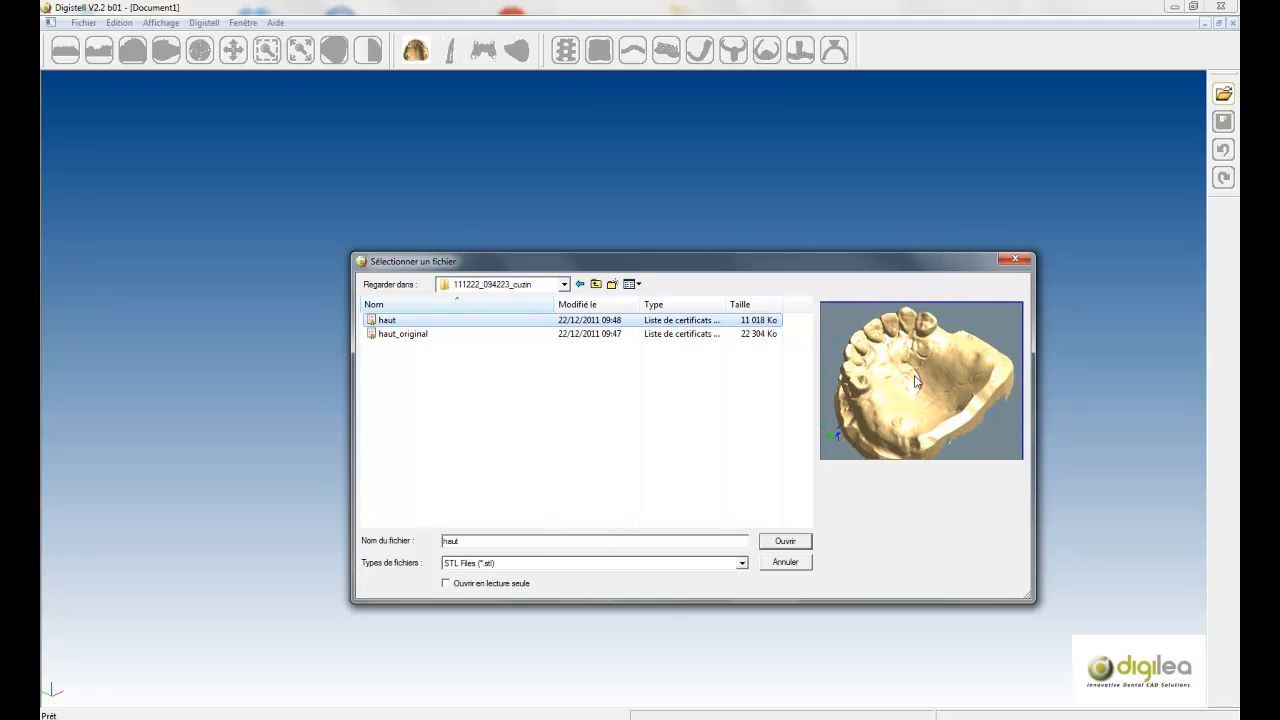
{"action": "left_click", "coordinate": [785, 541]}
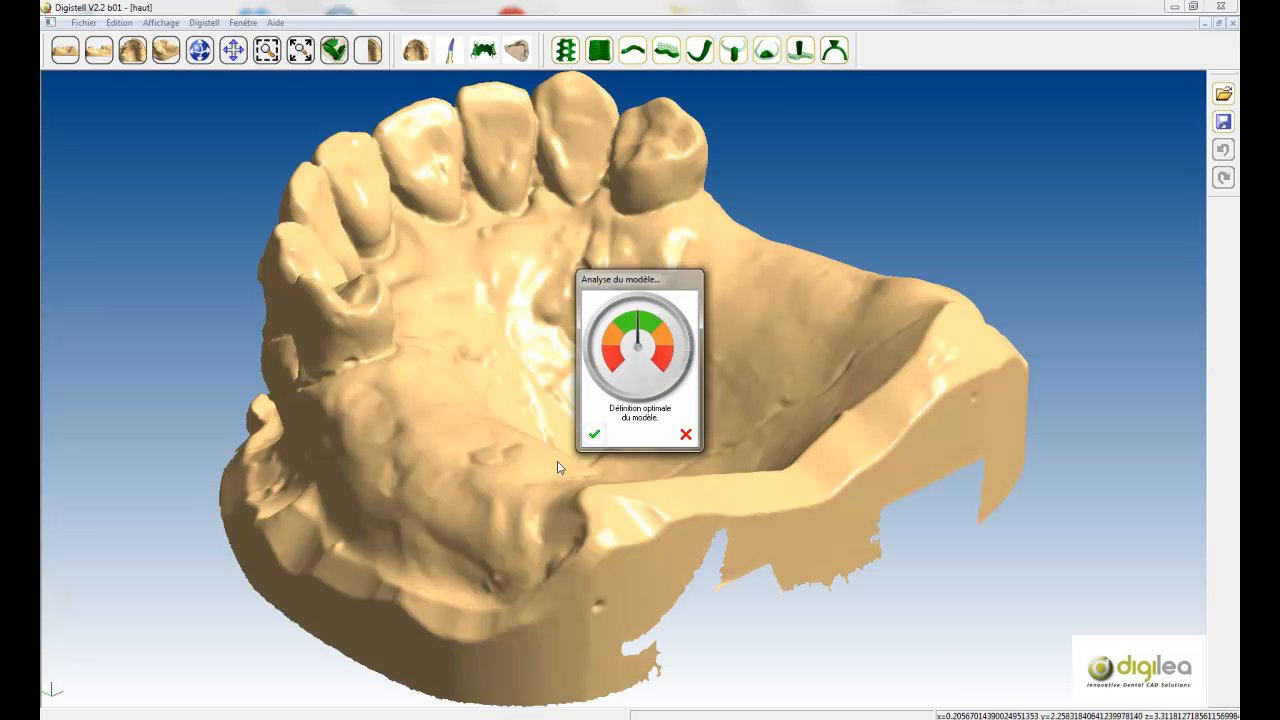
{"action": "left_click", "coordinate": [593, 436]}
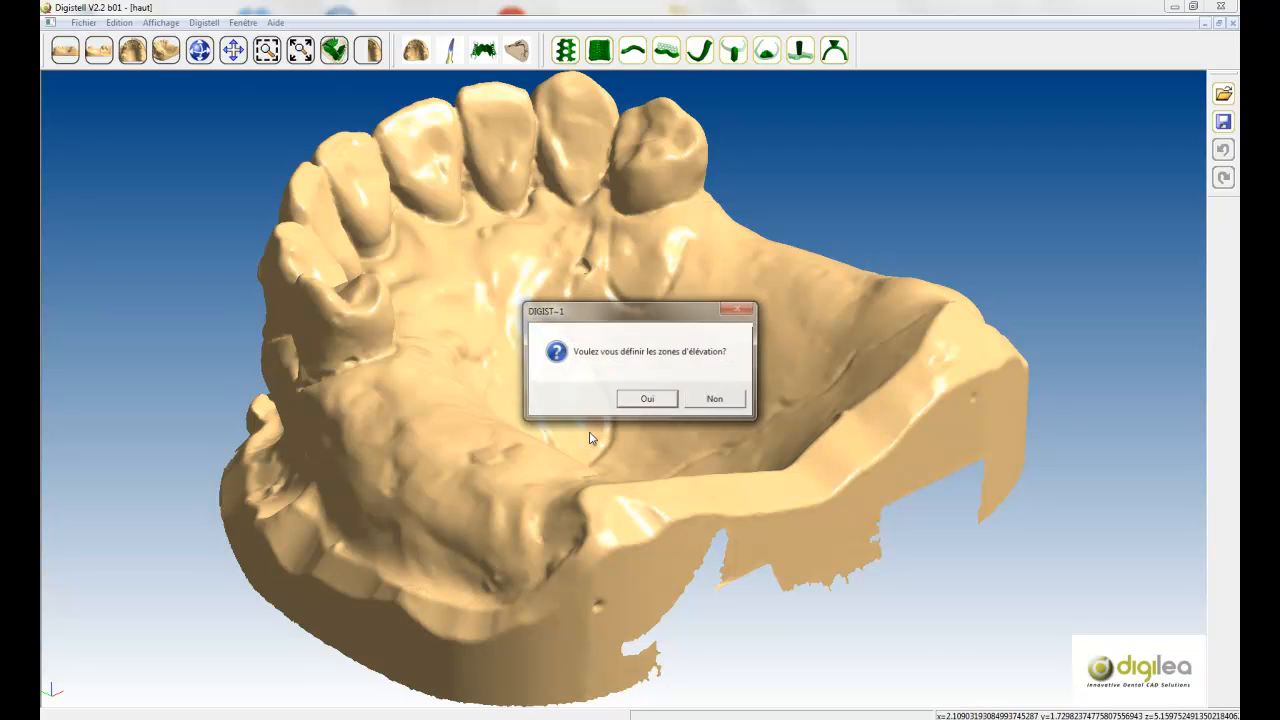
{"action": "left_click", "coordinate": [716, 400]}
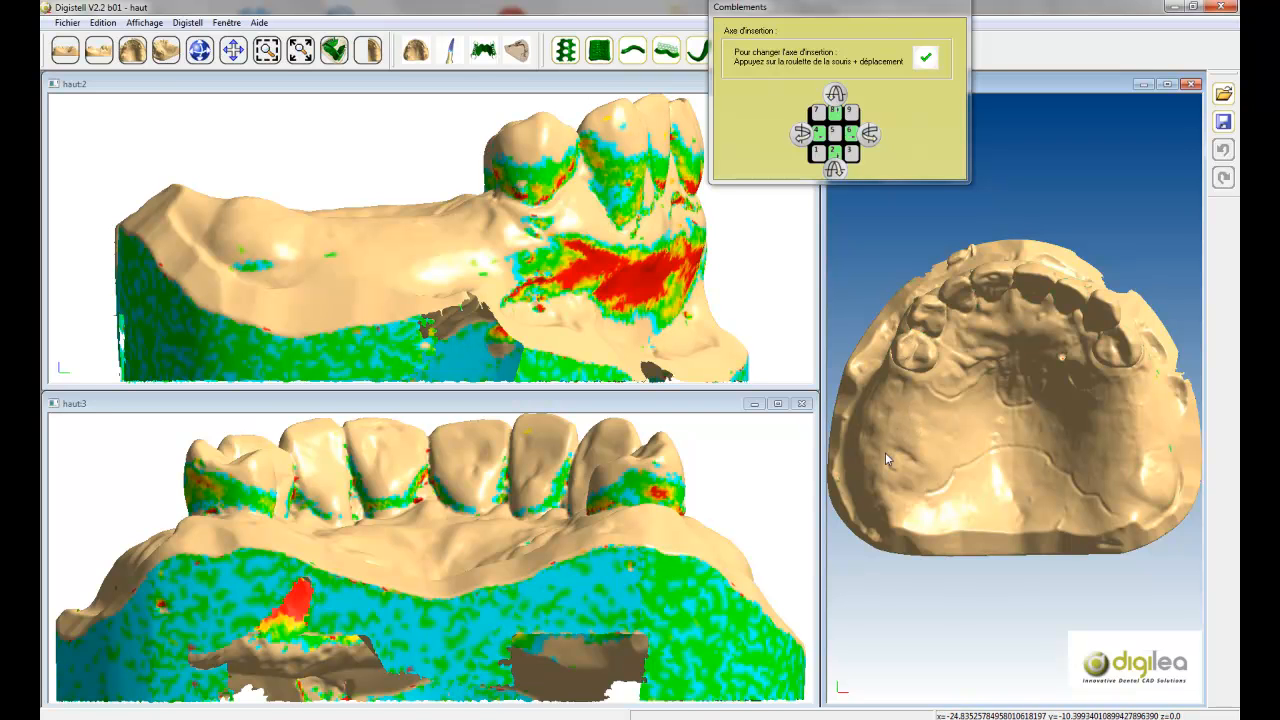
Adjust the insertion axis, inspect the undercut colours on the teeth from the side and rear, and validate the axis
{"action": "scroll", "coordinate": [993, 555], "scroll_direction": "down", "scroll_amount": 2}
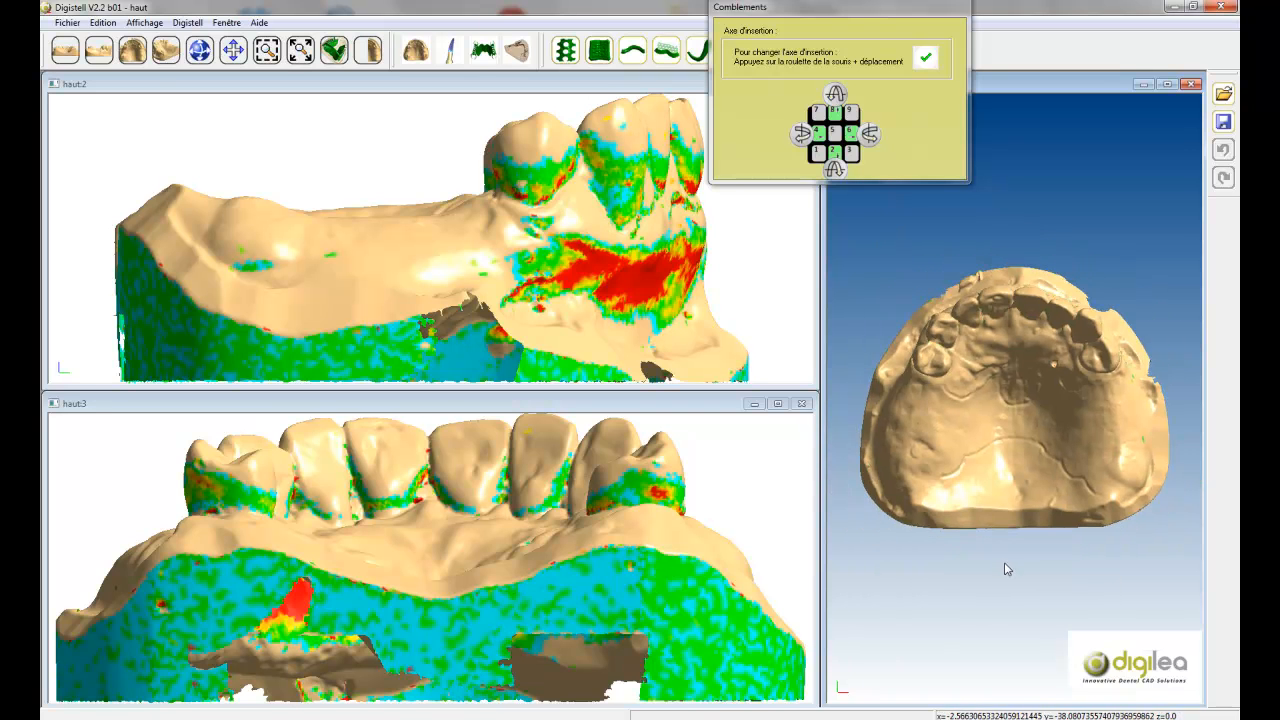
{"action": "scroll", "coordinate": [1019, 565], "scroll_direction": "down", "scroll_amount": 2}
{"action": "middle_click_drag", "start_coordinate": [1012, 578], "coordinate": [1014, 569]}
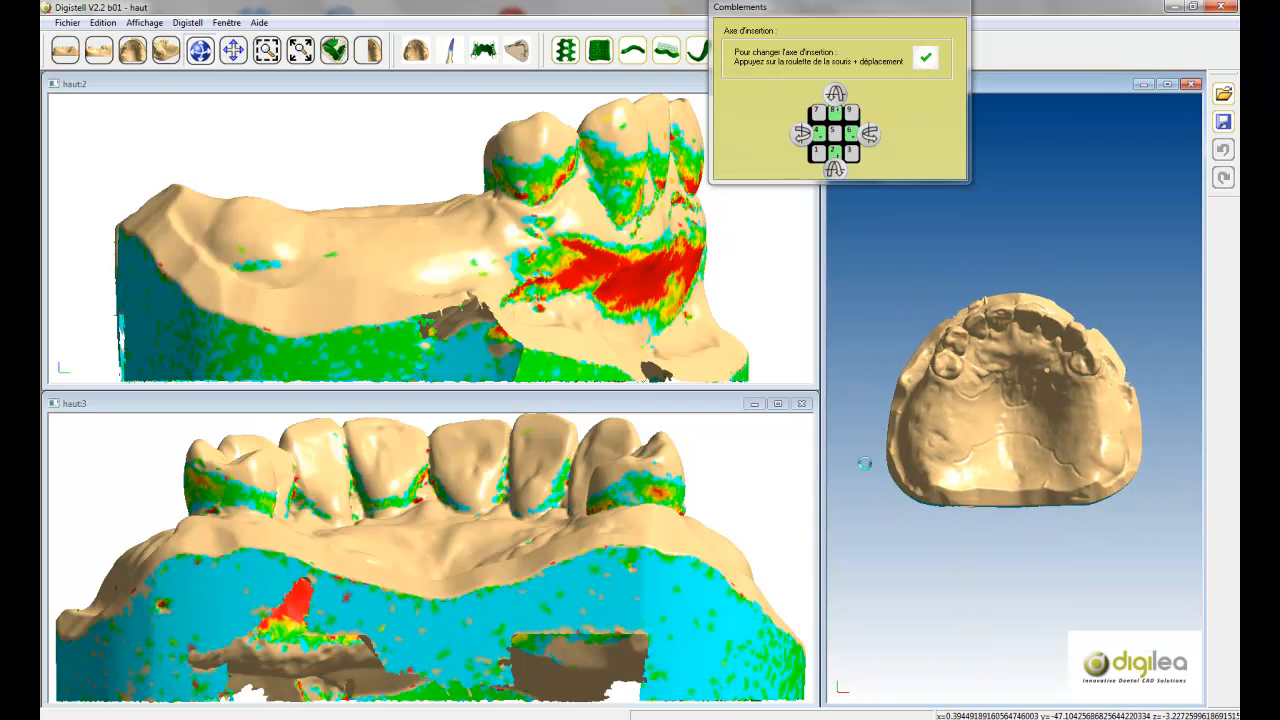
{"action": "left_click", "coordinate": [452, 547]}
{"action": "middle_click_drag", "start_coordinate": [391, 547], "coordinate": [450, 555]}
{"action": "middle_click_drag", "start_coordinate": [547, 527], "coordinate": [444, 556]}
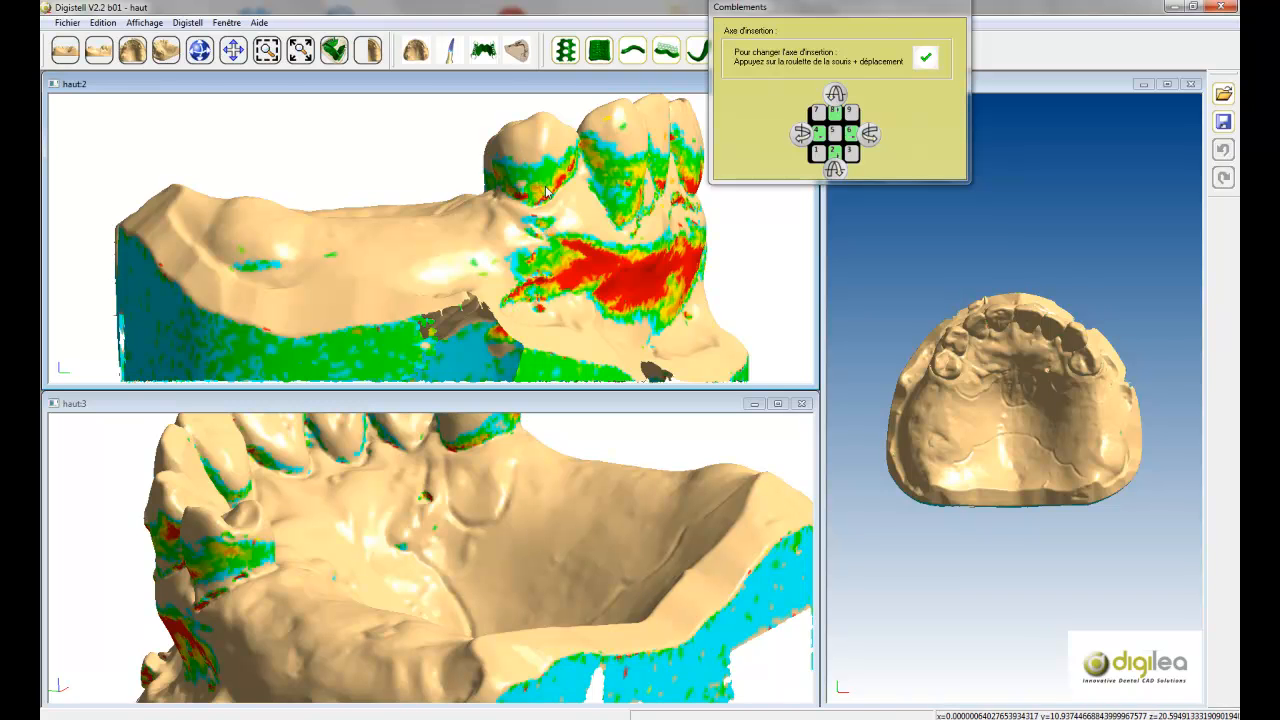
{"action": "middle_click_drag", "start_coordinate": [559, 187], "coordinate": [503, 263]}
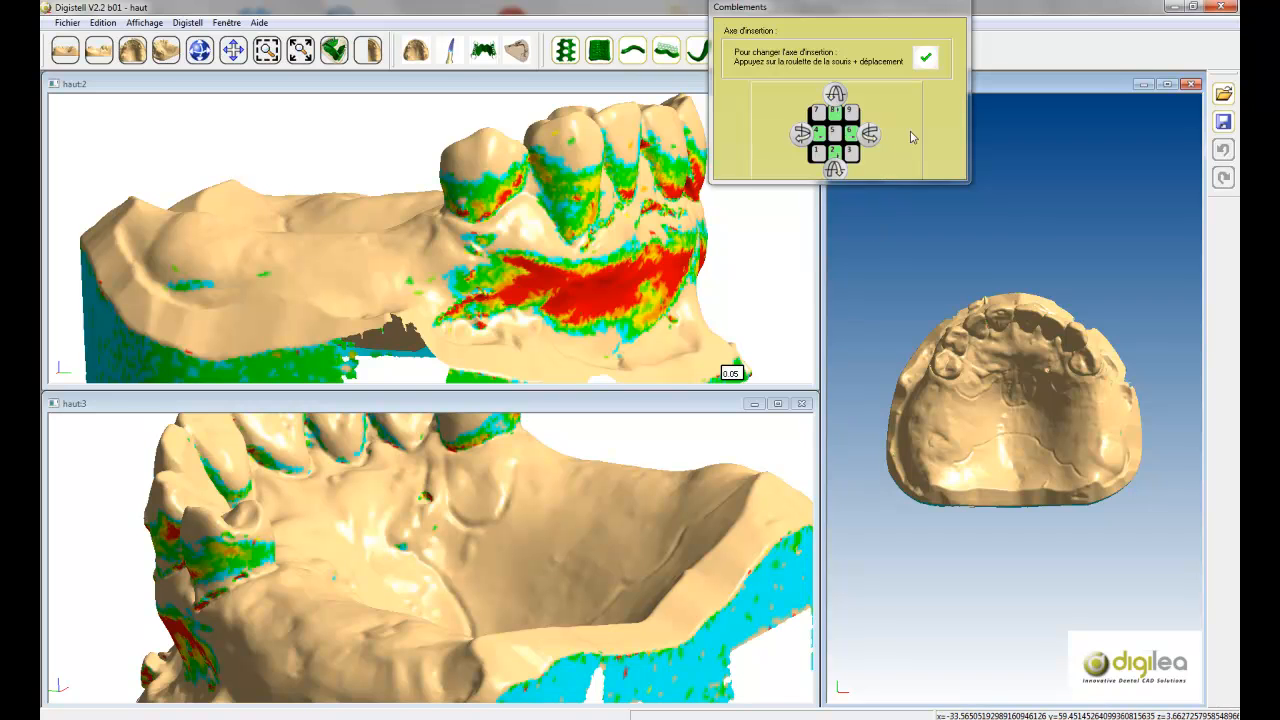
{"action": "left_click", "coordinate": [926, 58]}
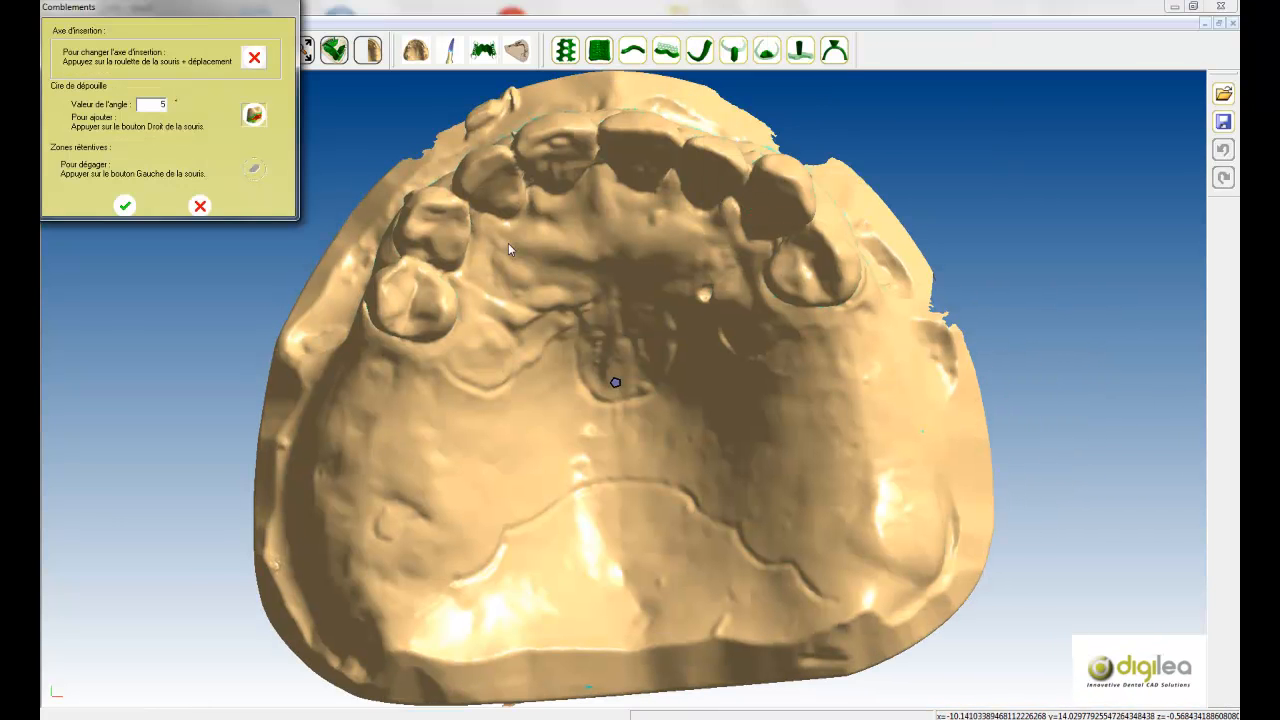
Add 5° draft wax around the back teeth and clear the retentive zone on the outer face of the single back tooth
{"action": "right_click", "coordinate": [416, 301]}
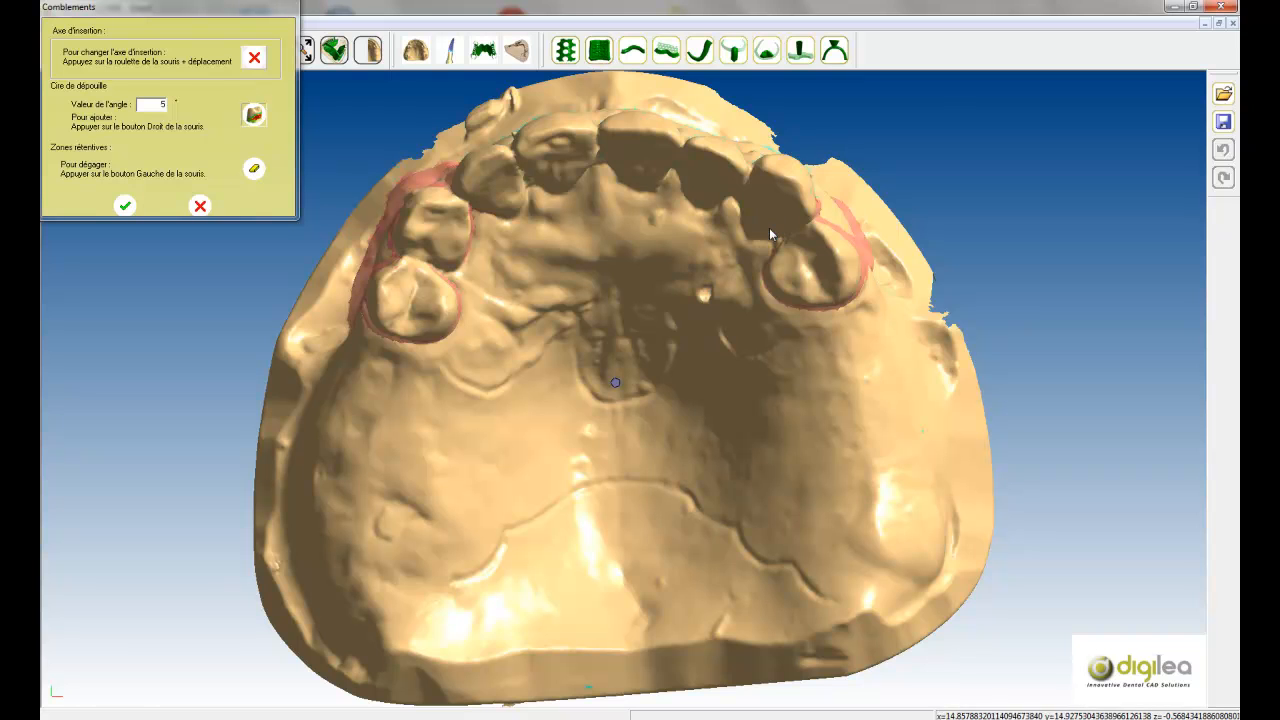
{"action": "left_click", "coordinate": [253, 168]}
{"action": "mouse_move", "coordinate": [757, 612]}
{"action": "middle_mouse_down"}
{"action": "mouse_move", "coordinate": [891, 531]}
{"action": "mouse_move", "coordinate": [860, 566]}
{"action": "mouse_move", "coordinate": [814, 523]}
{"action": "mouse_move", "coordinate": [611, 471]}
{"action": "mouse_move", "coordinate": [578, 500]}
{"action": "middle_mouse_up"}
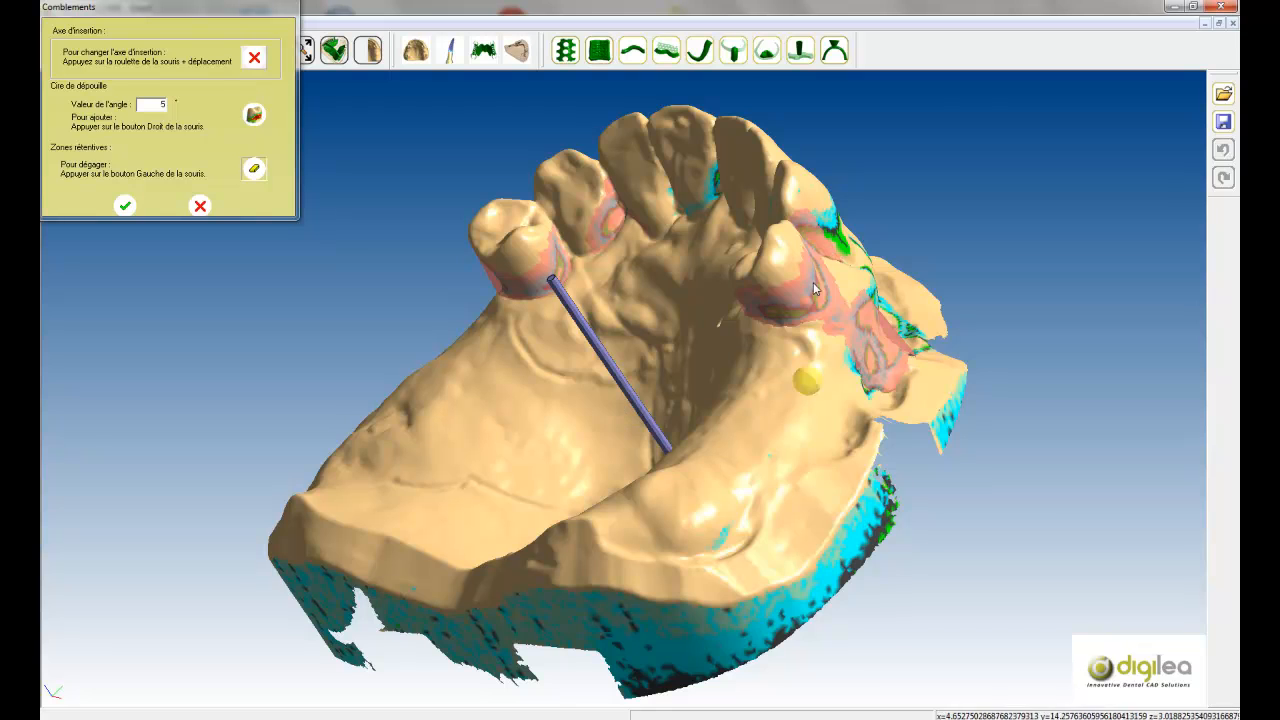
{"action": "middle_click_drag", "start_coordinate": [823, 321], "coordinate": [693, 327]}
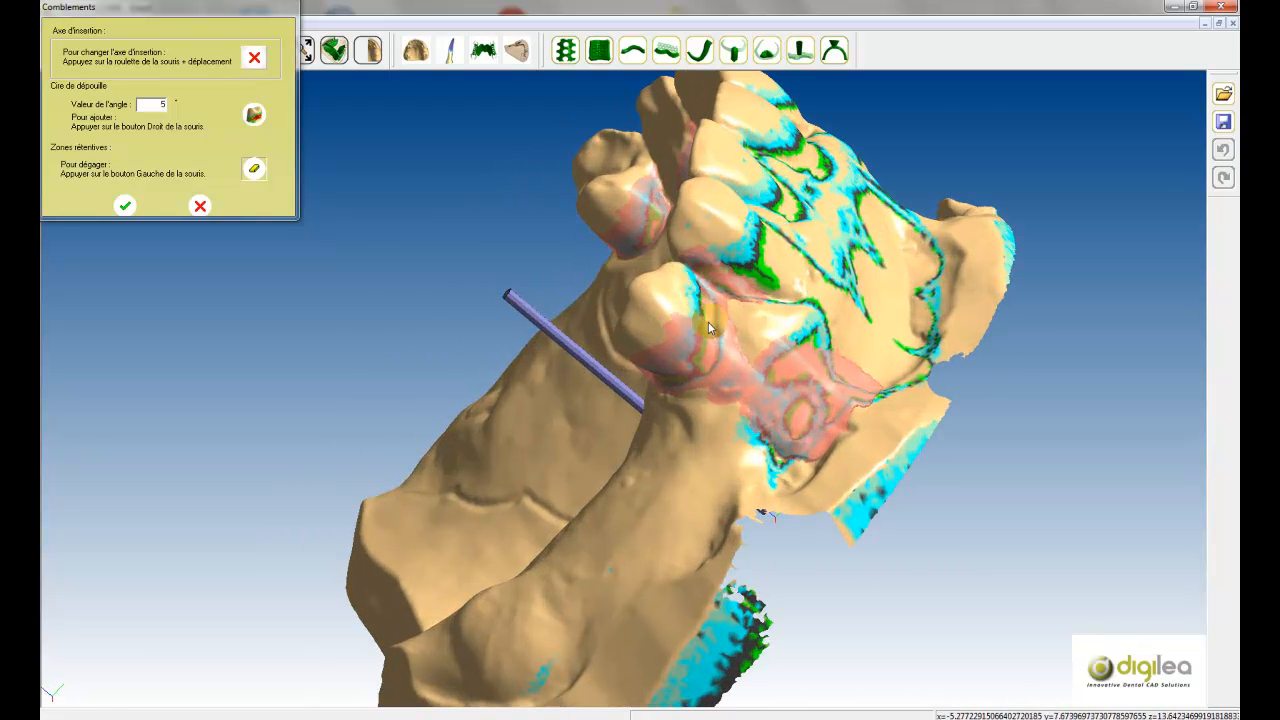
{"action": "left_click", "coordinate": [705, 331]}
{"action": "left_click", "coordinate": [704, 276]}
{"action": "left_click", "coordinate": [714, 294]}
{"action": "left_click", "coordinate": [646, 352]}
{"action": "middle_click_drag", "start_coordinate": [606, 423], "coordinate": [635, 384]}
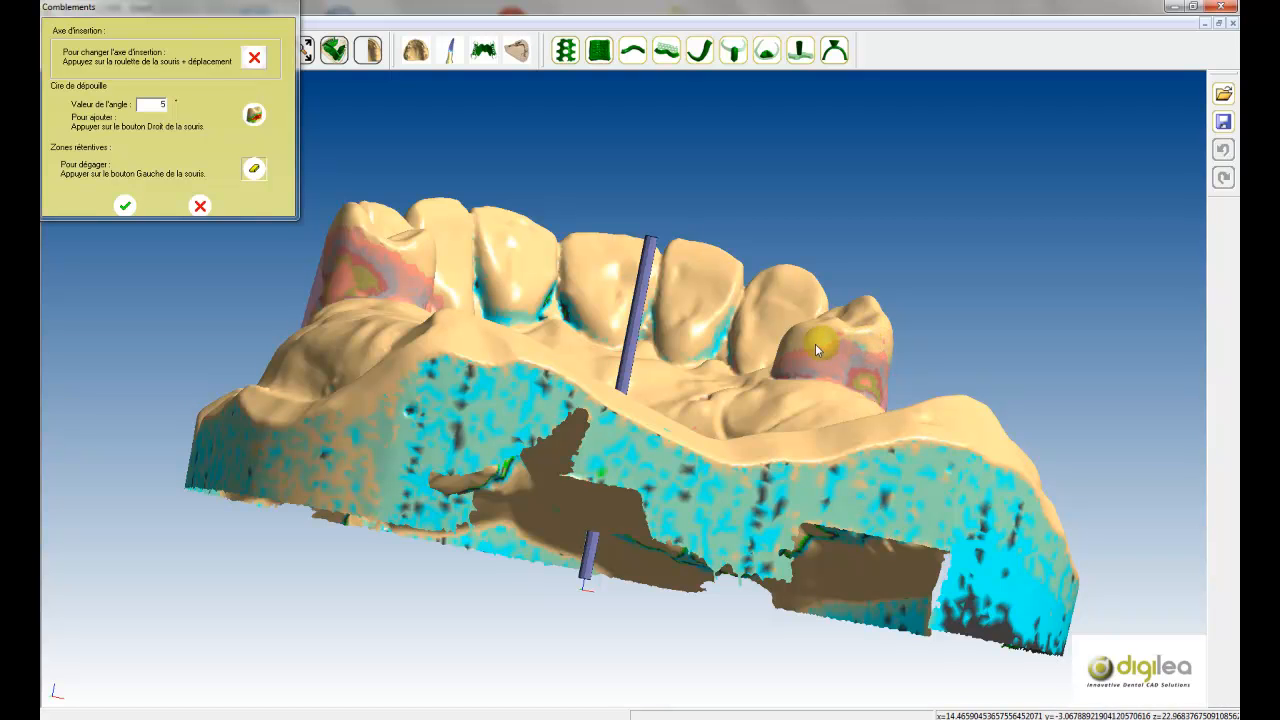
Set the draft wax angle to 10° and reapply the wax around the back teeth
{"action": "middle_click_drag", "start_coordinate": [737, 263], "coordinate": [815, 428]}
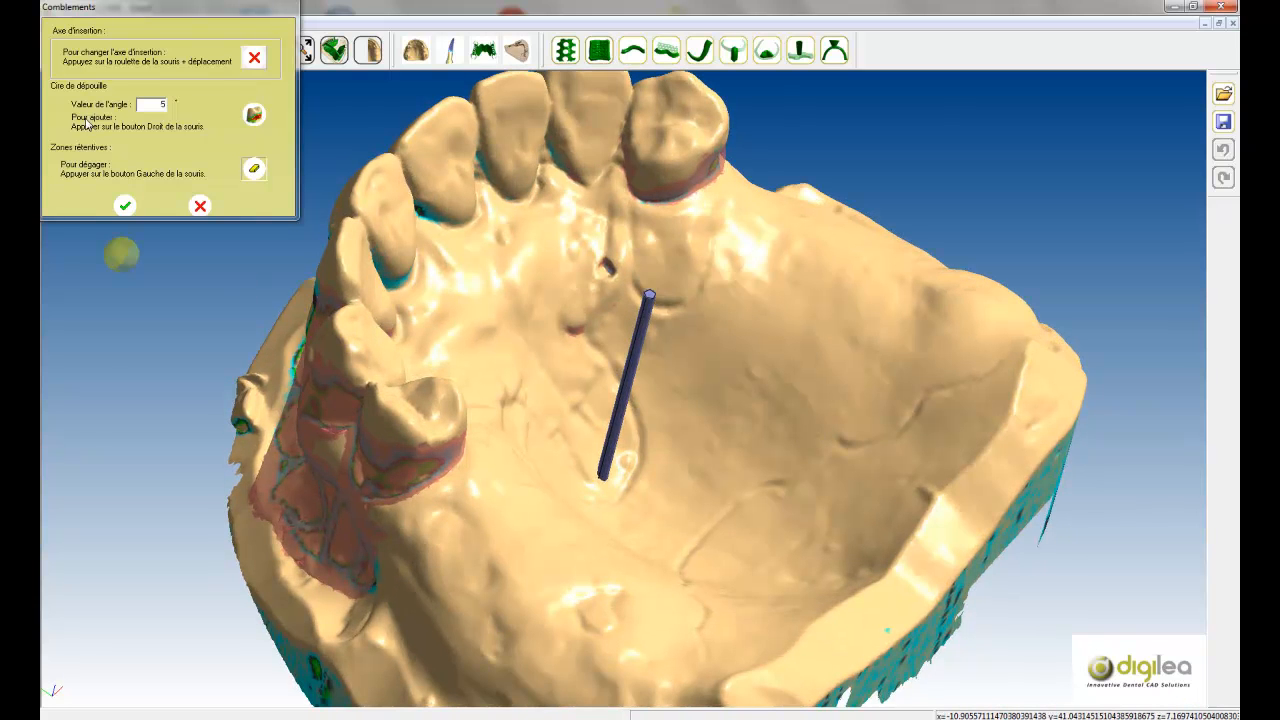
{"action": "double_click", "coordinate": [161, 105]}
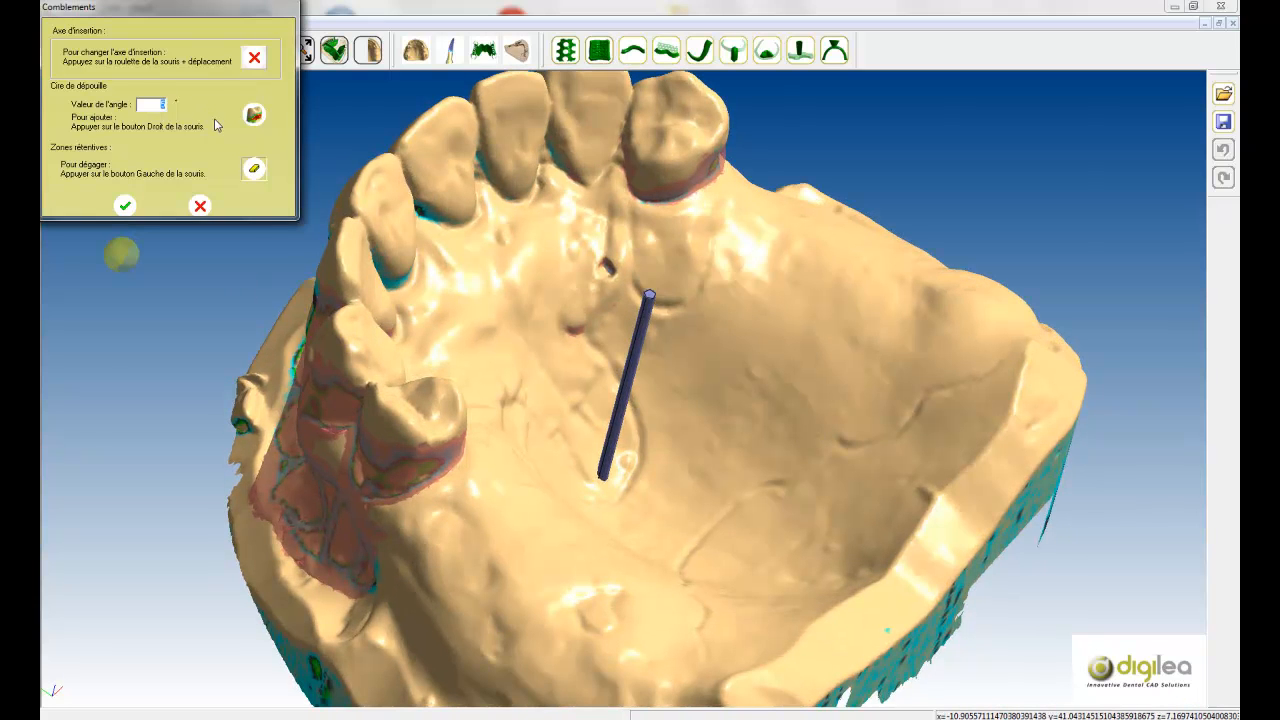
{"action": "type", "text": "10"}
{"action": "left_click", "coordinate": [254, 114]}
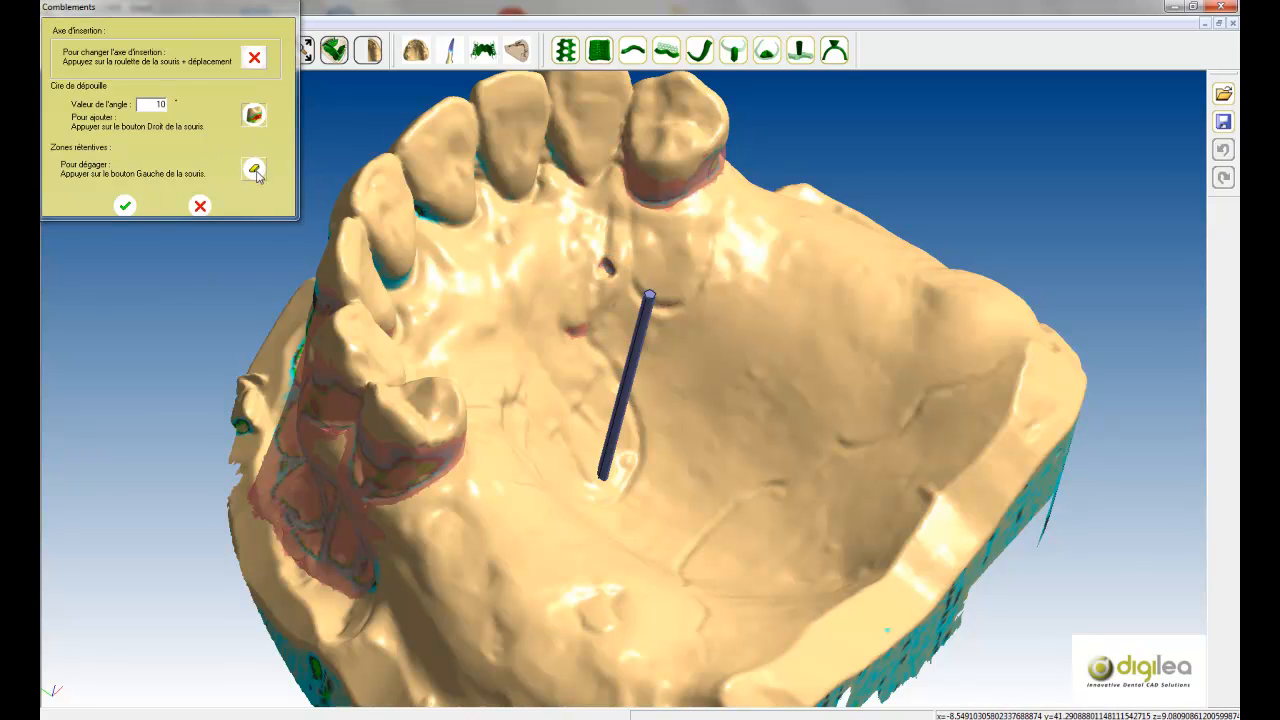
Clear the retentive zone on the outer face of the rearmost tooth in the two-tooth group and validate the block-out
{"action": "middle_click_drag", "start_coordinate": [524, 489], "coordinate": [655, 444]}
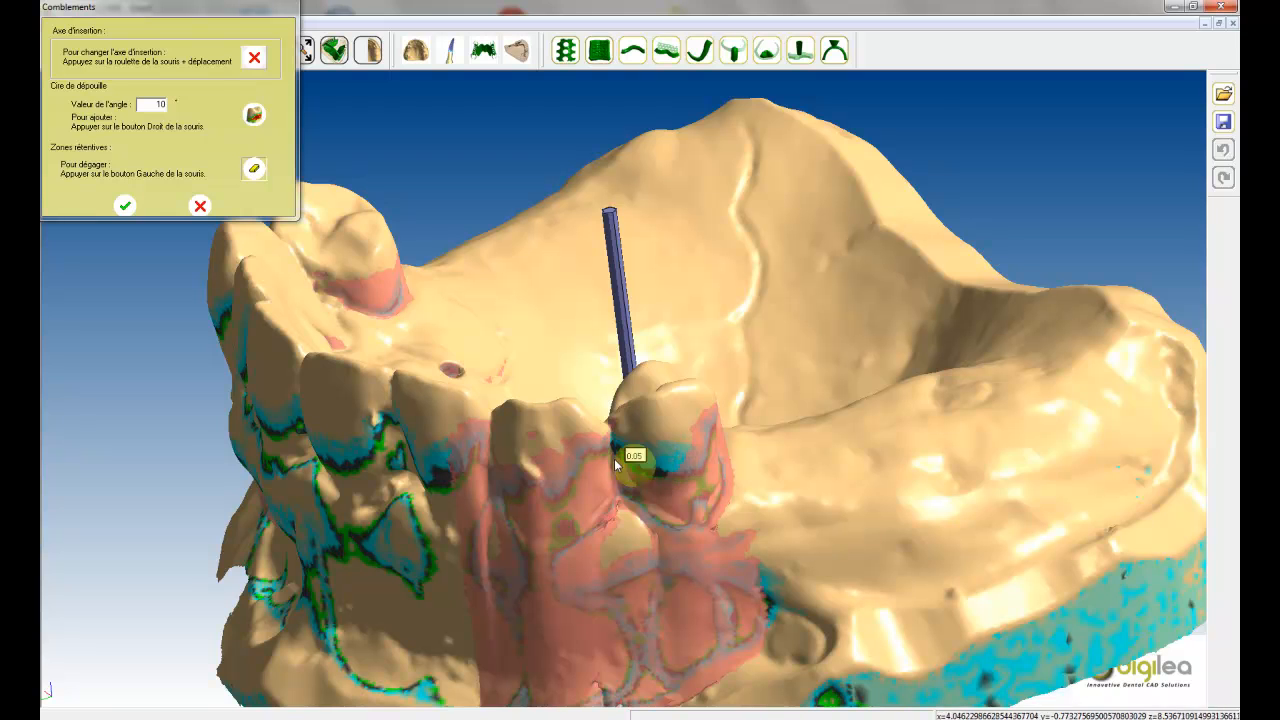
{"action": "mouse_move", "coordinate": [617, 467]}
{"action": "left_mouse_down"}
{"action": "mouse_move", "coordinate": [604, 452]}
{"action": "mouse_move", "coordinate": [665, 465]}
{"action": "mouse_move", "coordinate": [704, 428]}
{"action": "left_mouse_up"}
{"action": "middle_click_drag", "start_coordinate": [1043, 498], "coordinate": [369, 586]}
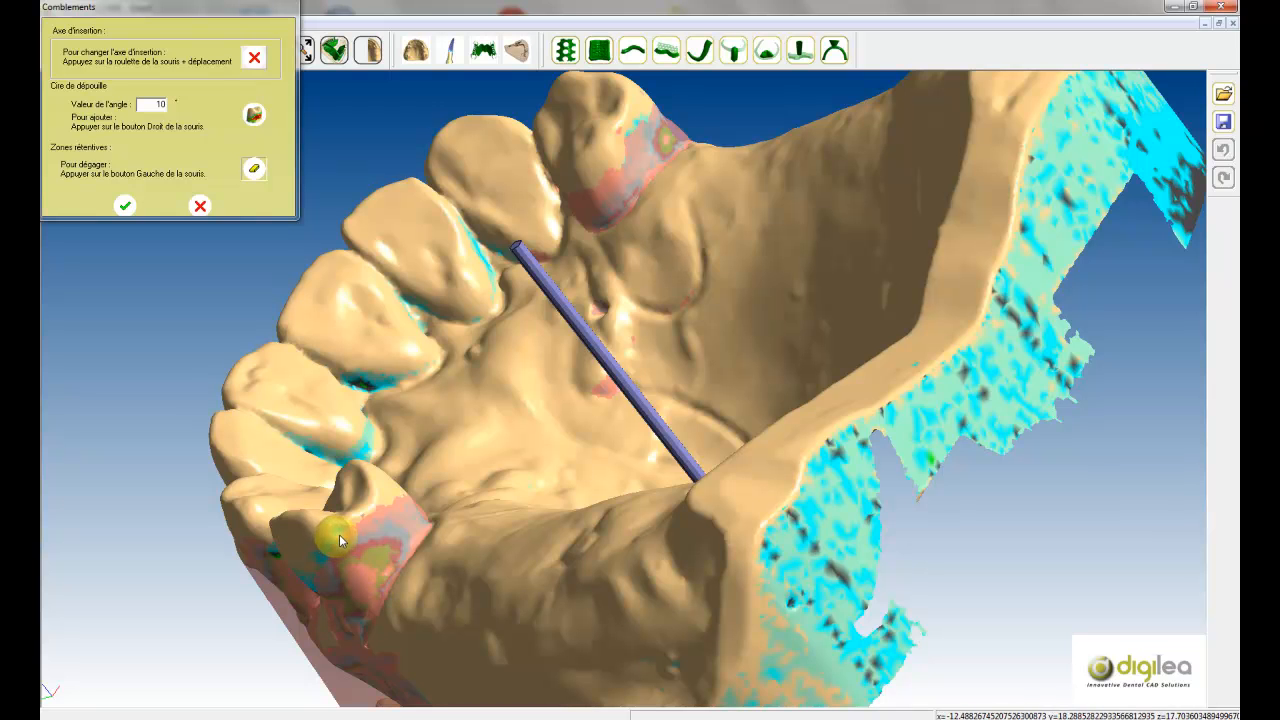
{"action": "middle_click_drag", "start_coordinate": [537, 438], "coordinate": [660, 112]}
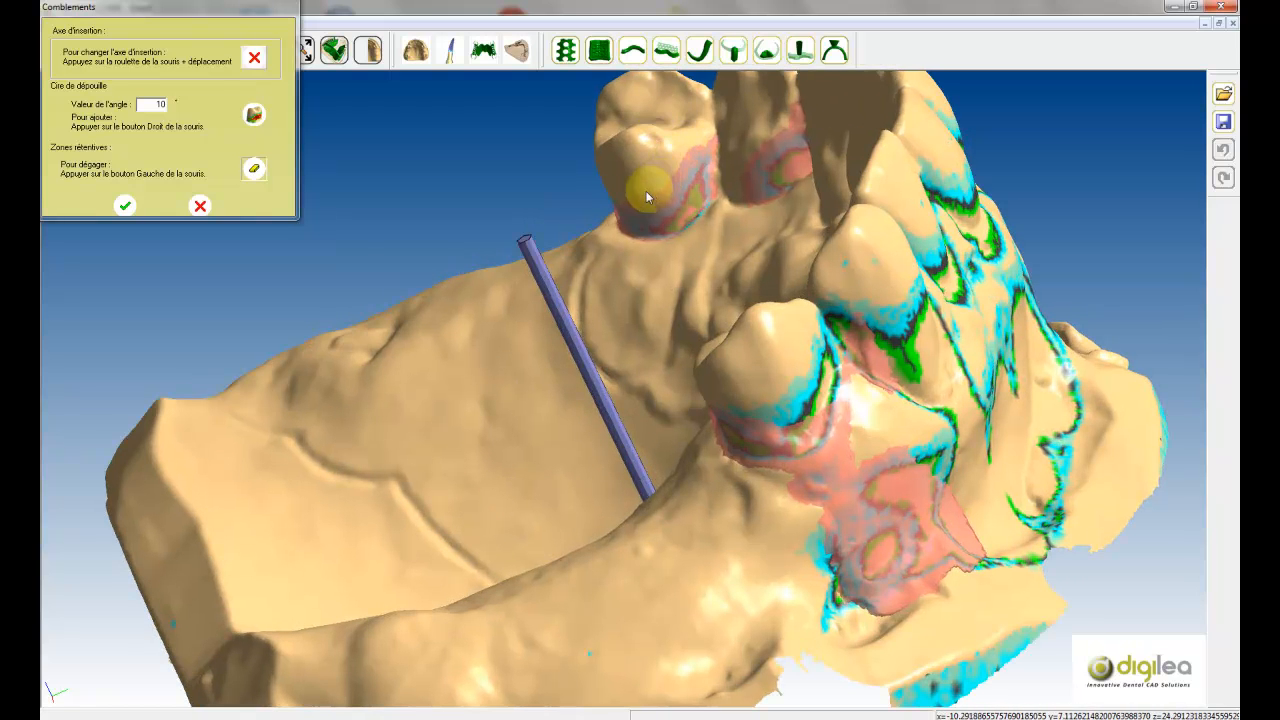
{"action": "middle_click_drag", "start_coordinate": [614, 194], "coordinate": [534, 423]}
{"action": "middle_click_drag", "start_coordinate": [434, 477], "coordinate": [620, 500]}
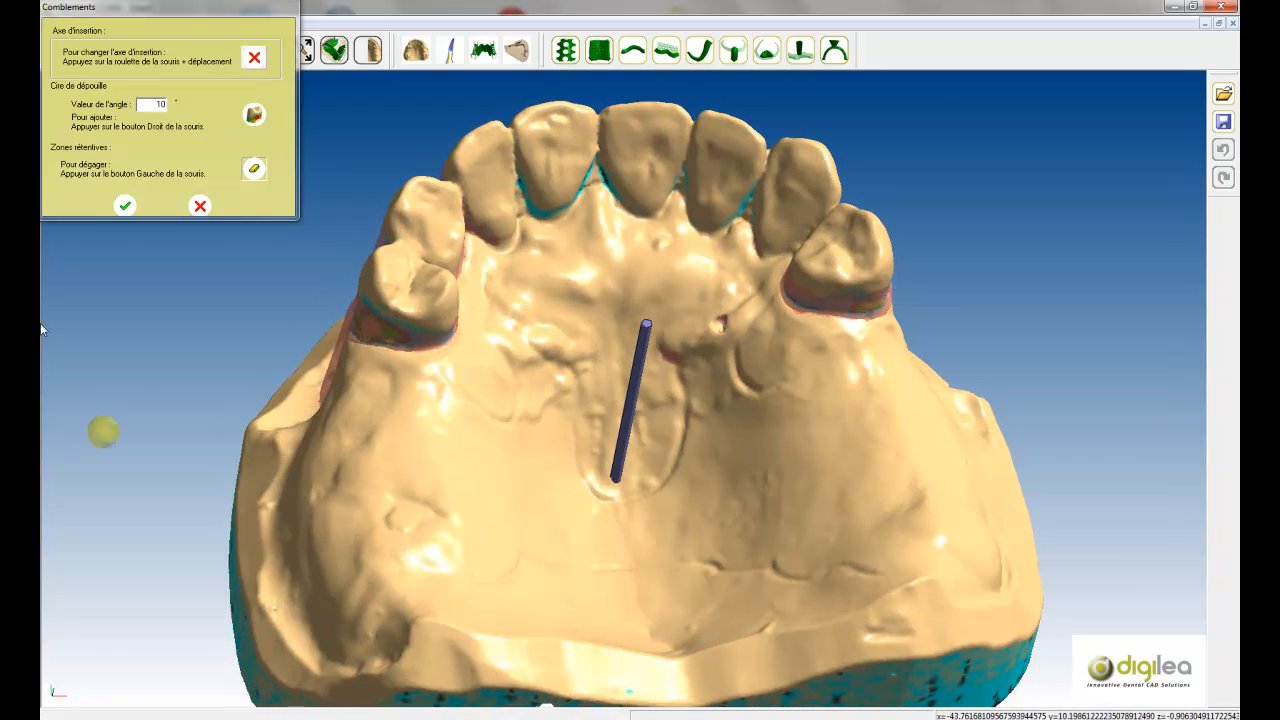
{"action": "left_click", "coordinate": [126, 206]}
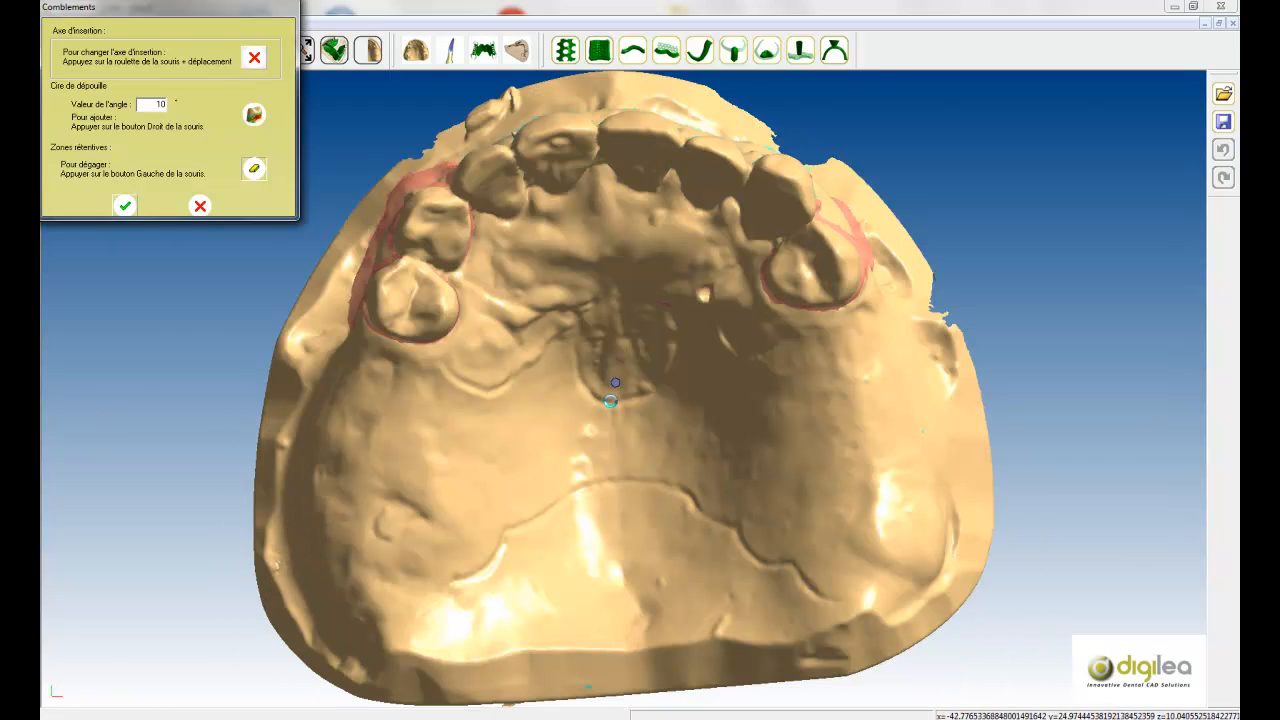
Start a Crochet clasp and place its first points across the outer face of the rearmost tooth beside its neighbour
{"action": "middle_click_drag", "start_coordinate": [614, 451], "coordinate": [553, 334]}
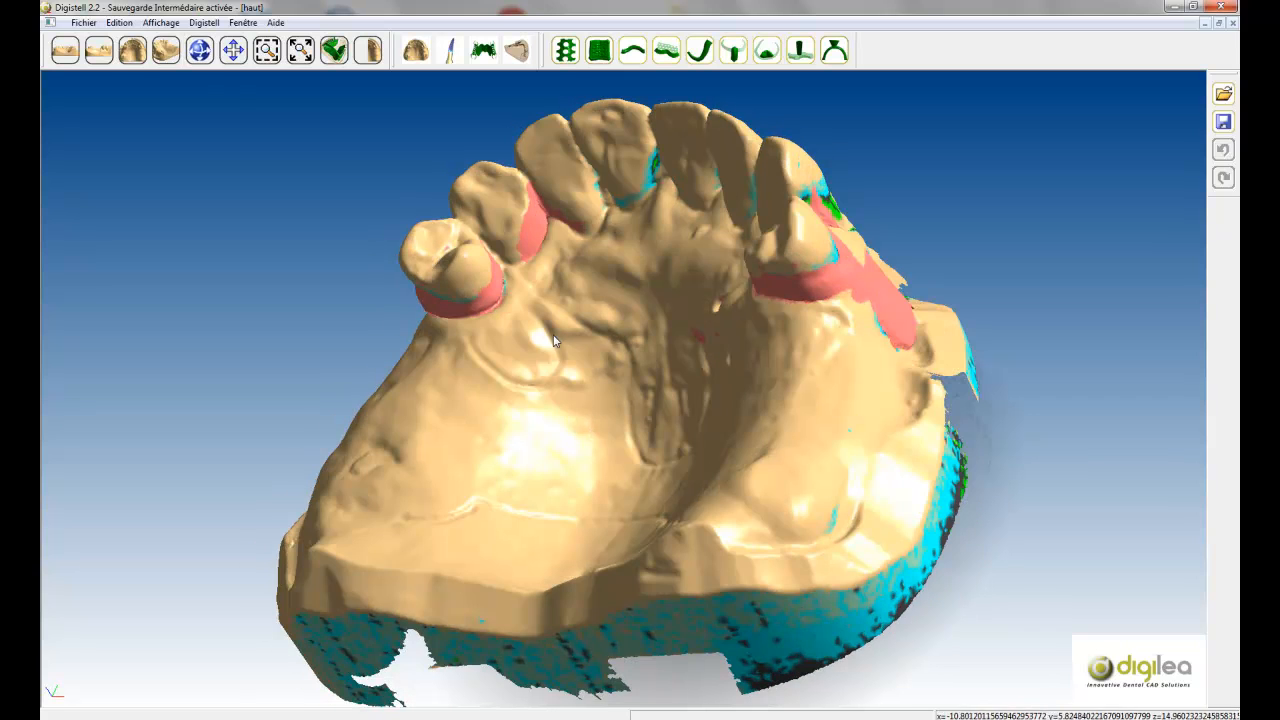
{"action": "left_click", "coordinate": [699, 49]}
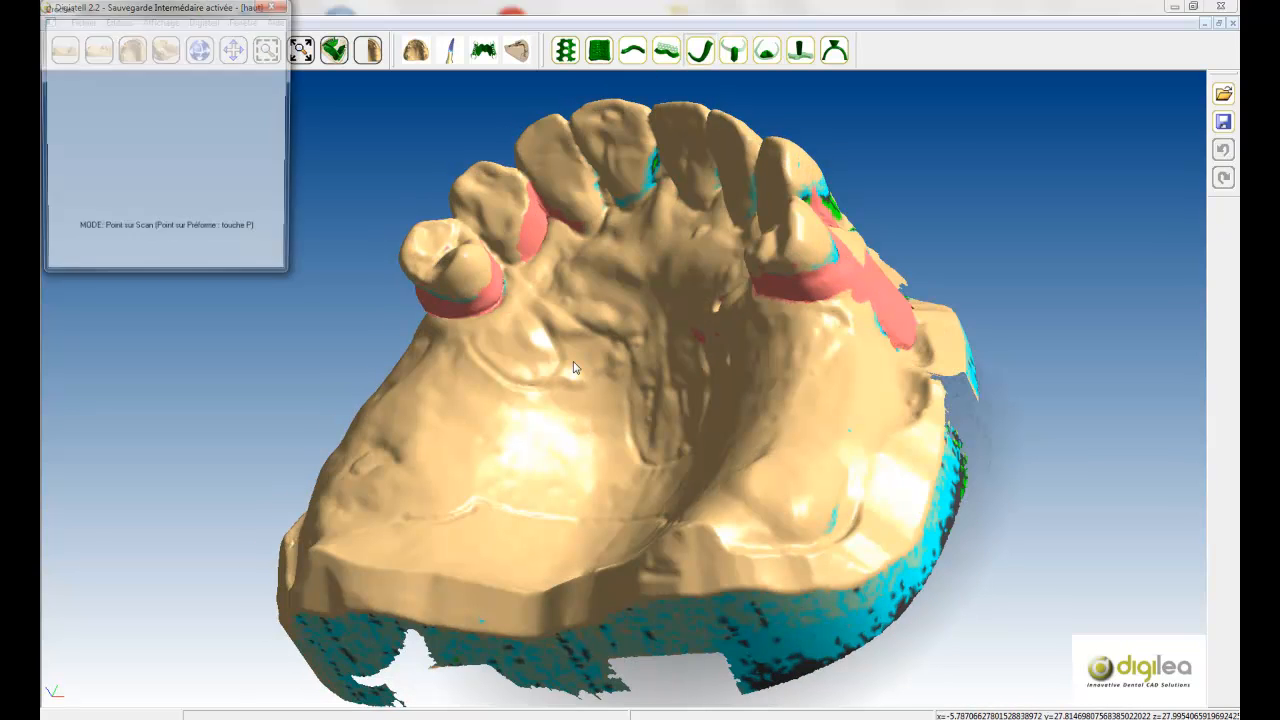
{"action": "middle_click_drag", "start_coordinate": [535, 434], "coordinate": [735, 362]}
{"action": "scroll", "coordinate": [699, 395], "scroll_direction": "up", "scroll_amount": 3}
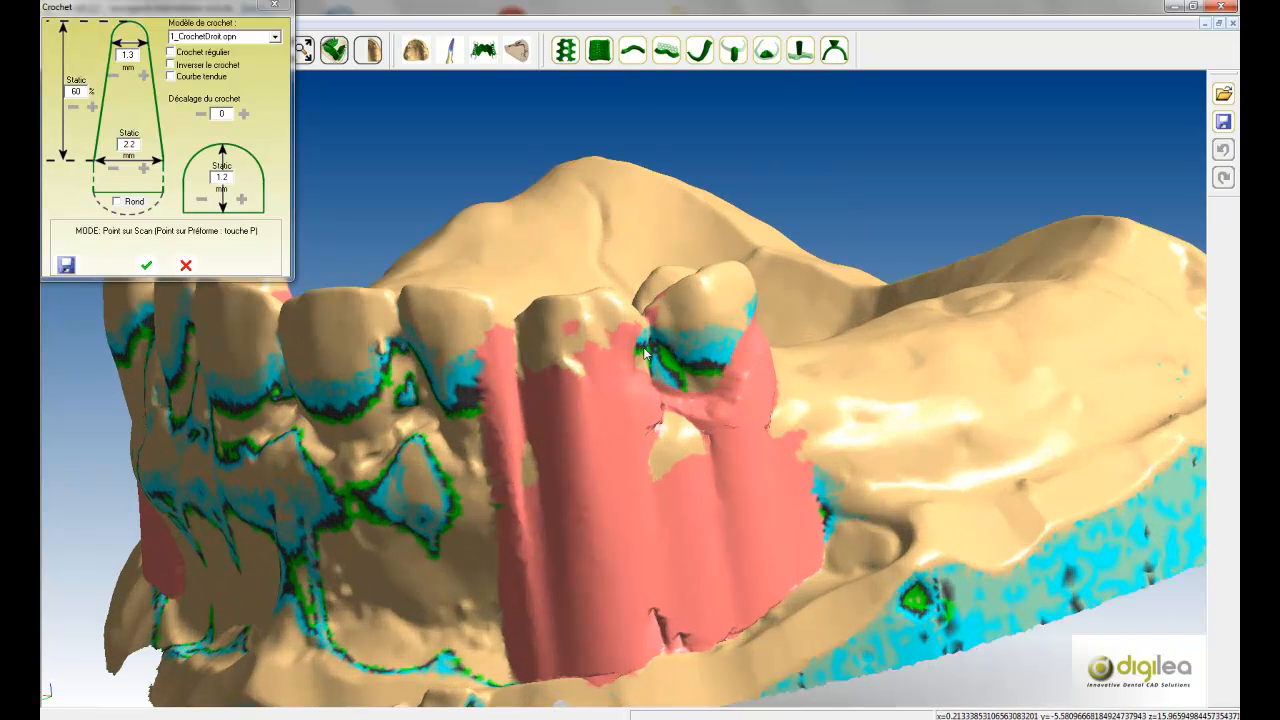
{"action": "left_click", "coordinate": [654, 343]}
{"action": "left_click", "coordinate": [743, 300]}
{"action": "scroll", "coordinate": [755, 311], "scroll_direction": "down", "scroll_amount": 3}
Continue the clasp around the inner face of the same tooth and end it against the neighbouring tooth
{"action": "middle_click_drag", "start_coordinate": [892, 294], "coordinate": [378, 465]}
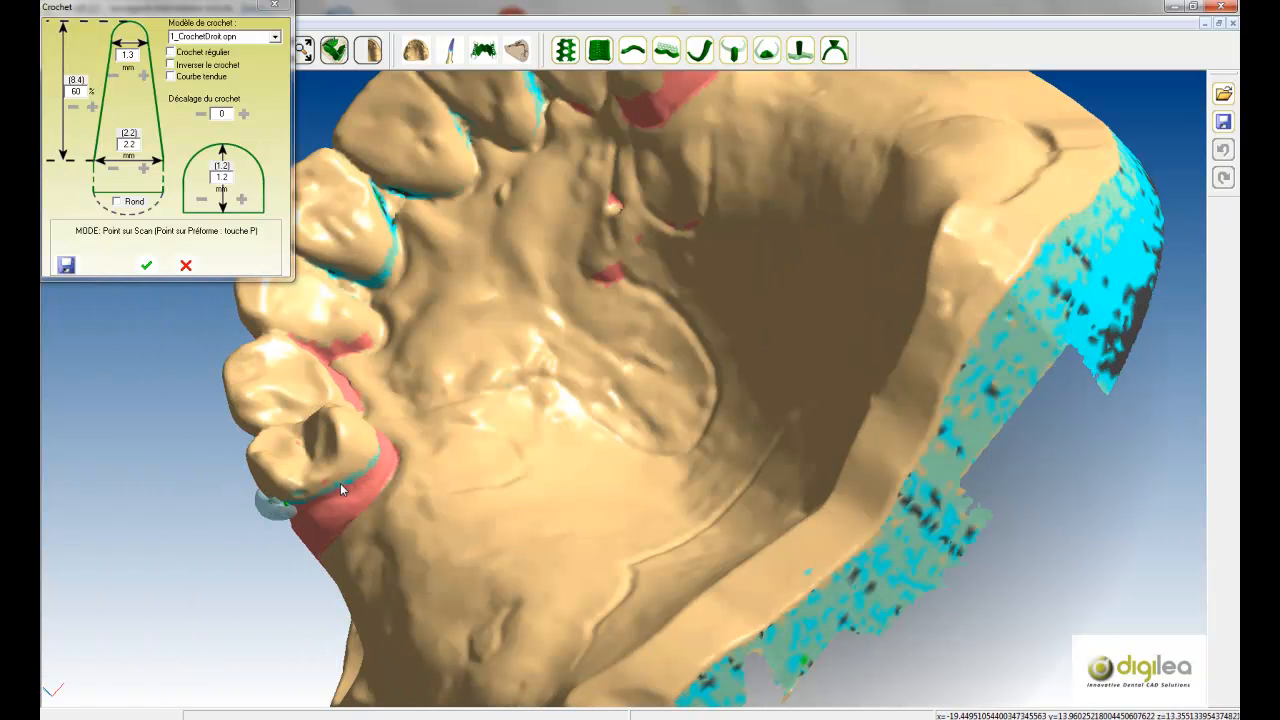
{"action": "left_click", "coordinate": [376, 454]}
{"action": "middle_click_drag", "start_coordinate": [470, 451], "coordinate": [307, 476]}
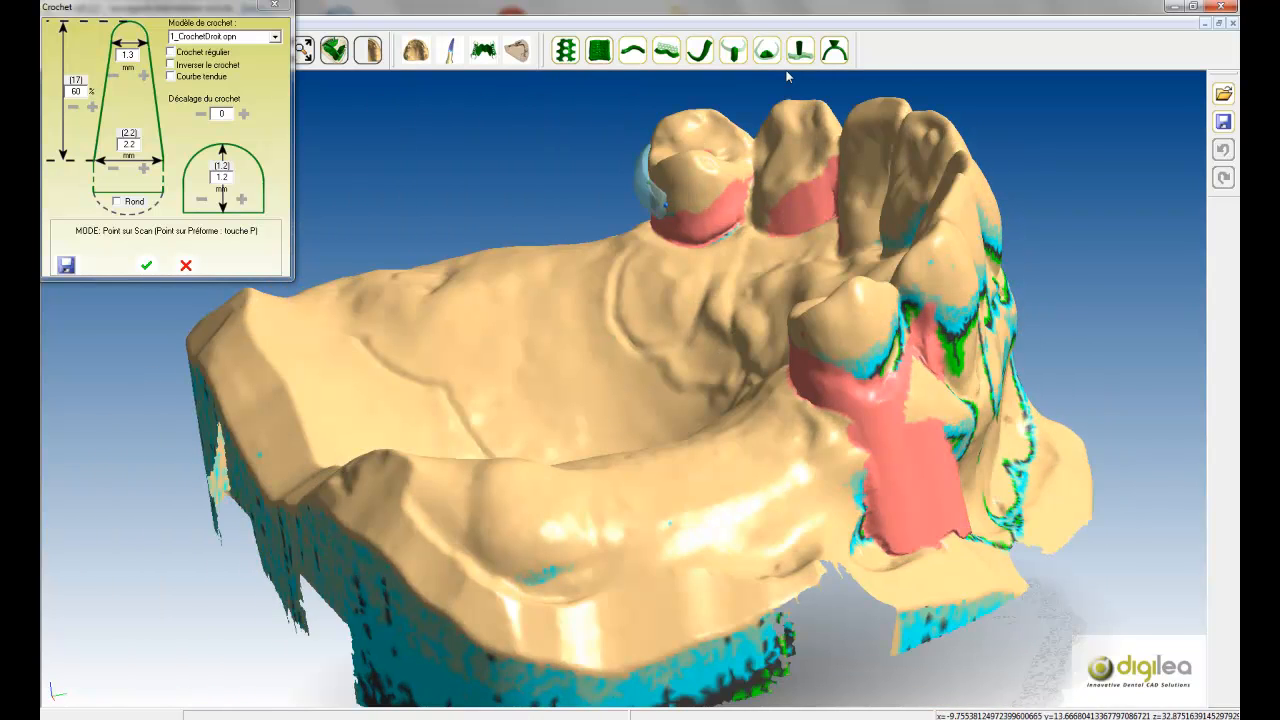
{"action": "scroll", "coordinate": [730, 212], "scroll_direction": "up", "scroll_amount": 2}
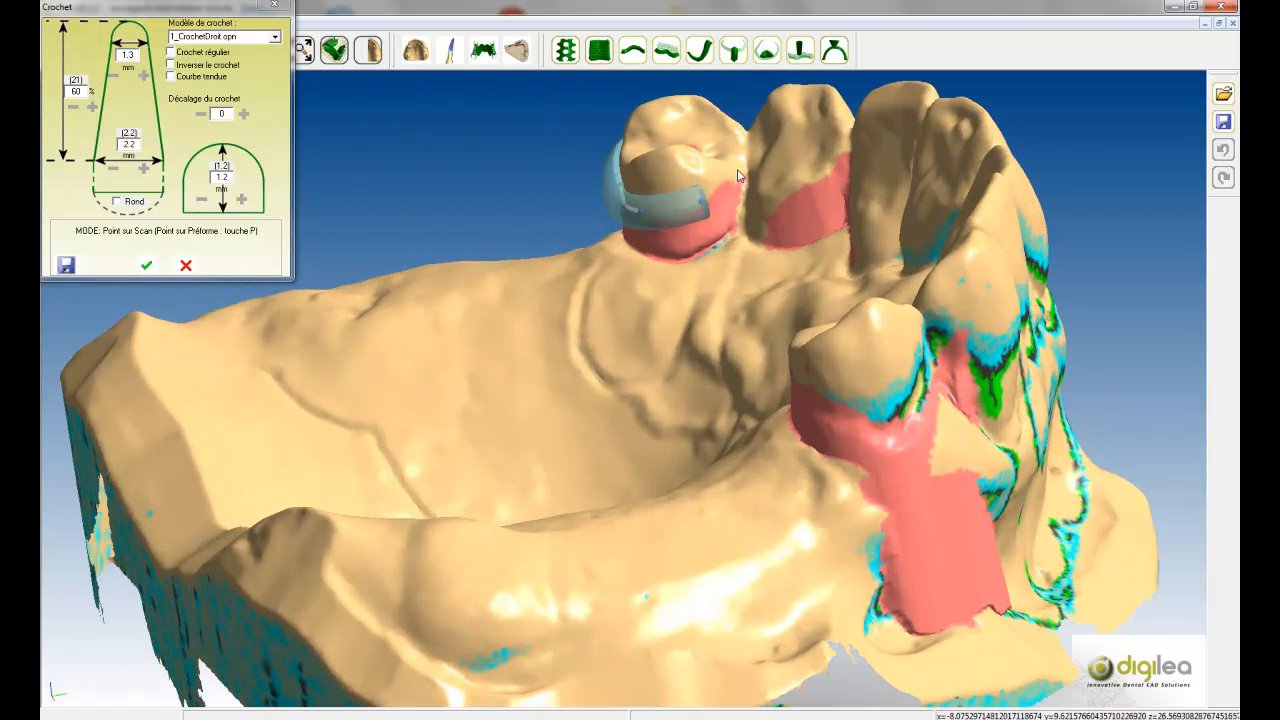
{"action": "left_click", "coordinate": [742, 174]}
{"action": "left_click", "coordinate": [764, 137]}
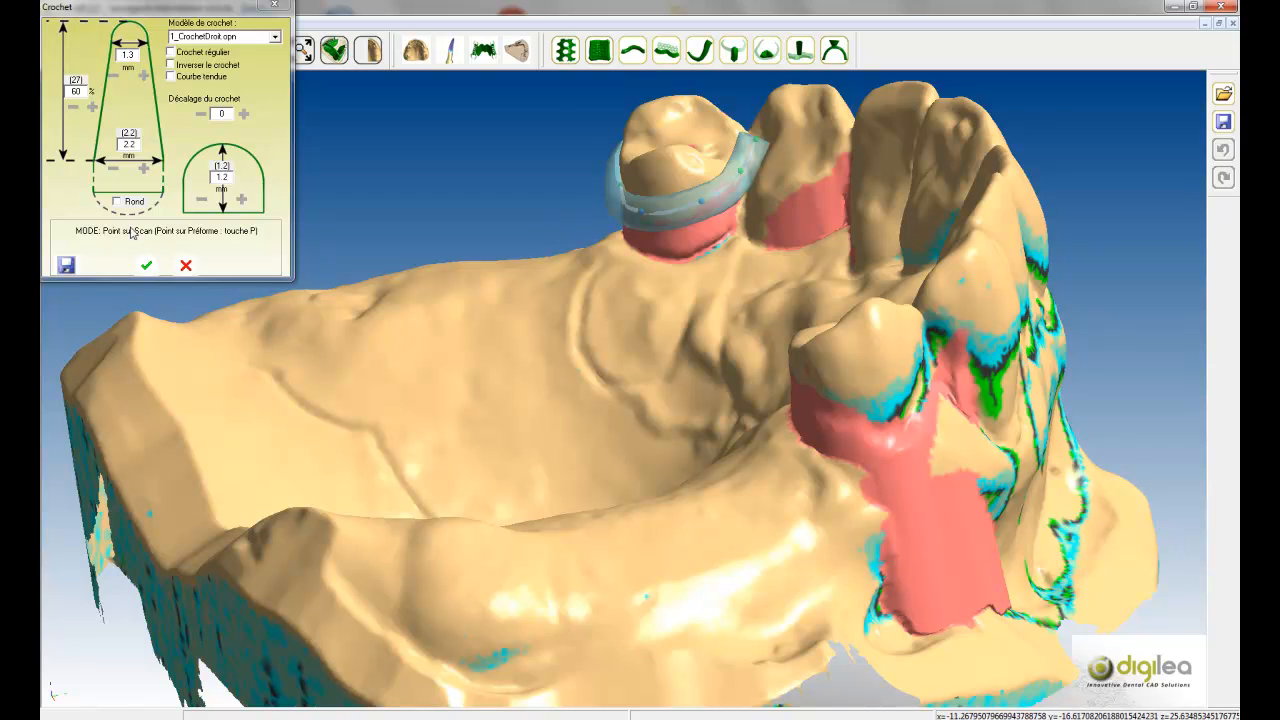
Give the clasp a round end, a base width of 2.5 mm and a thickness of 1.5 mm
{"action": "left_click", "coordinate": [118, 203]}
{"action": "left_click", "coordinate": [145, 170]}
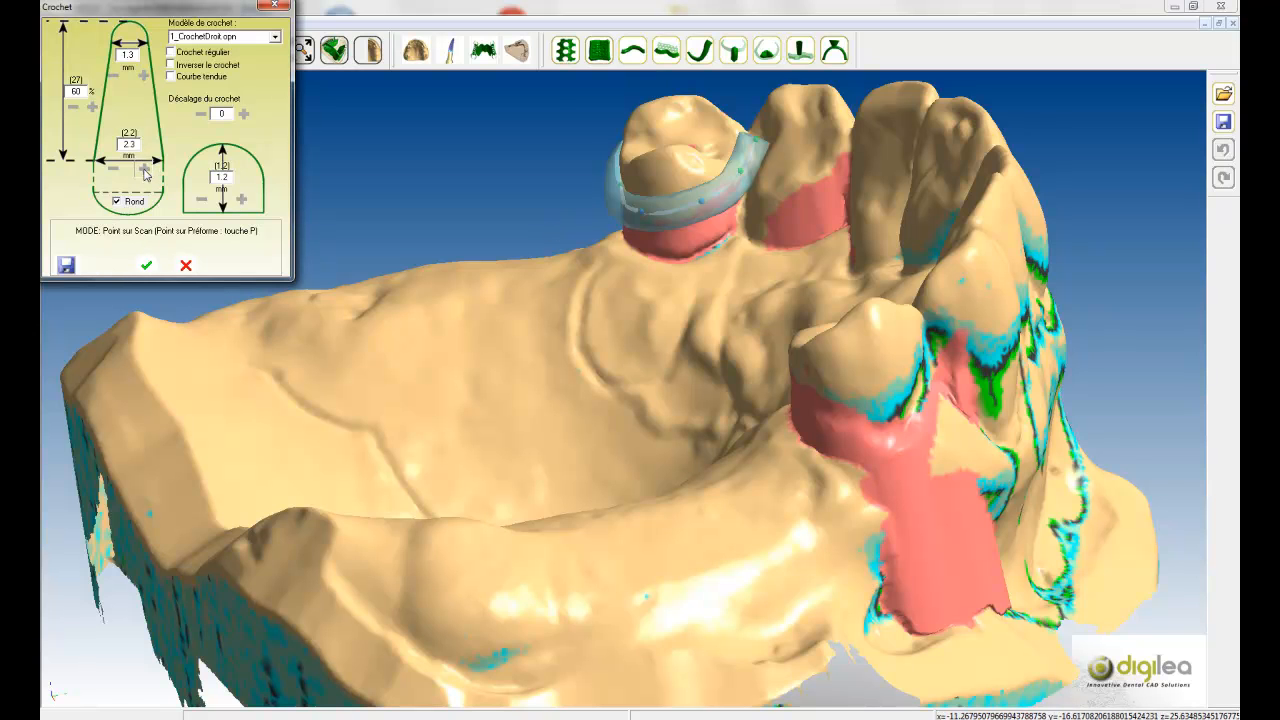
{"action": "left_click", "coordinate": [145, 170]}
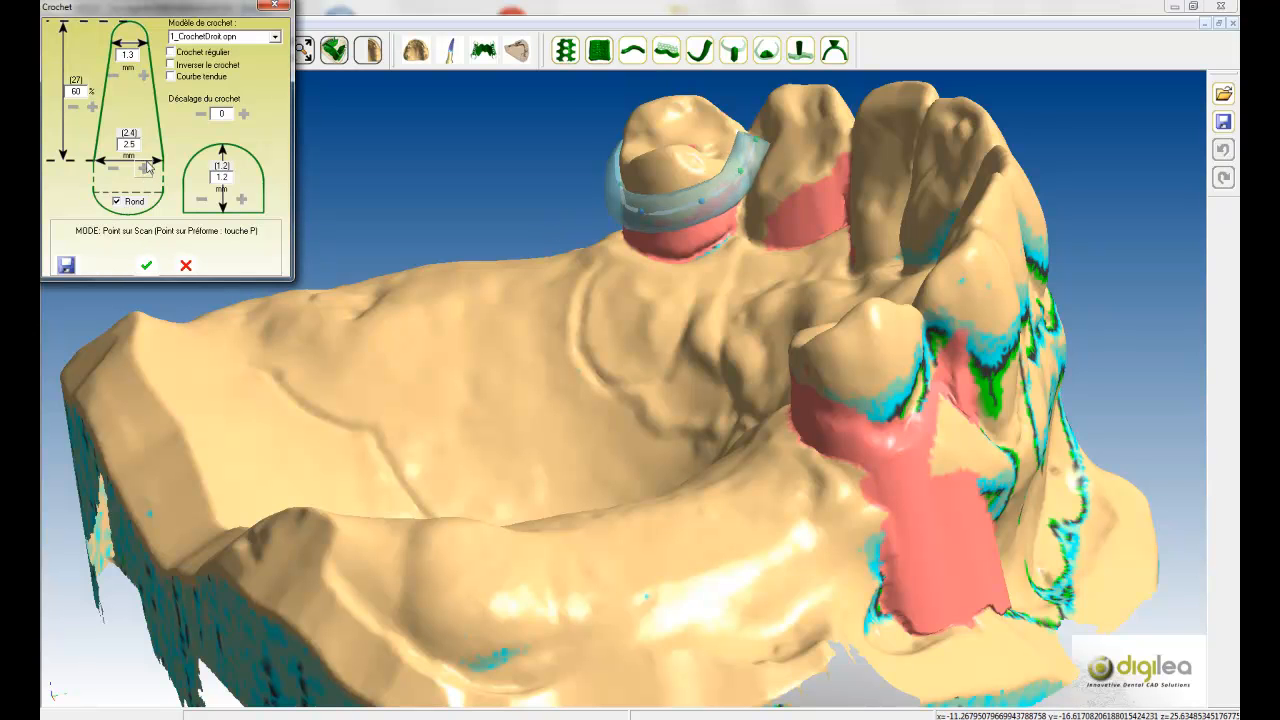
{"action": "left_click", "coordinate": [242, 200]}
Adjust the clasp's curve on the outer face of the tooth and validate the clasp
{"action": "right_click_drag", "start_coordinate": [620, 349], "coordinate": [748, 364]}
{"action": "left_click_drag", "start_coordinate": [717, 353], "coordinate": [665, 333]}
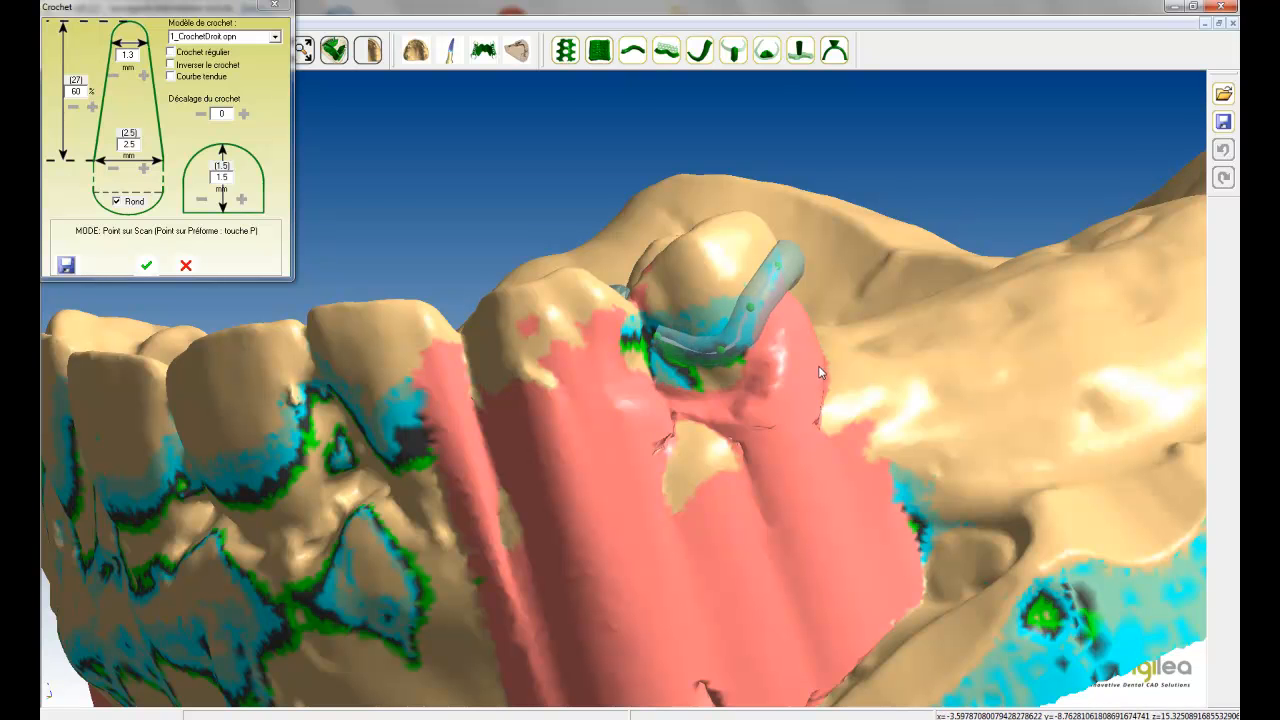
{"action": "scroll", "coordinate": [819, 372], "scroll_direction": "down", "scroll_amount": 2}
{"action": "left_click", "coordinate": [148, 265]}
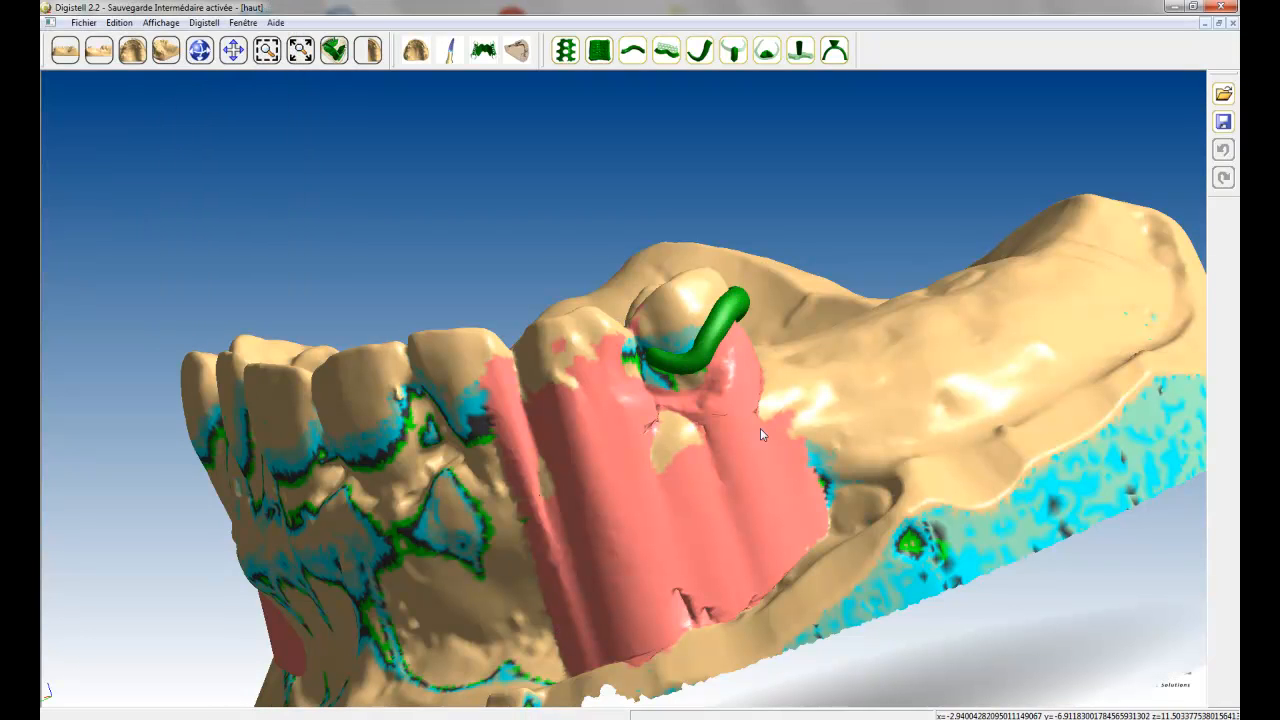
{"action": "left_click_drag", "start_coordinate": [856, 358], "coordinate": [439, 522]}
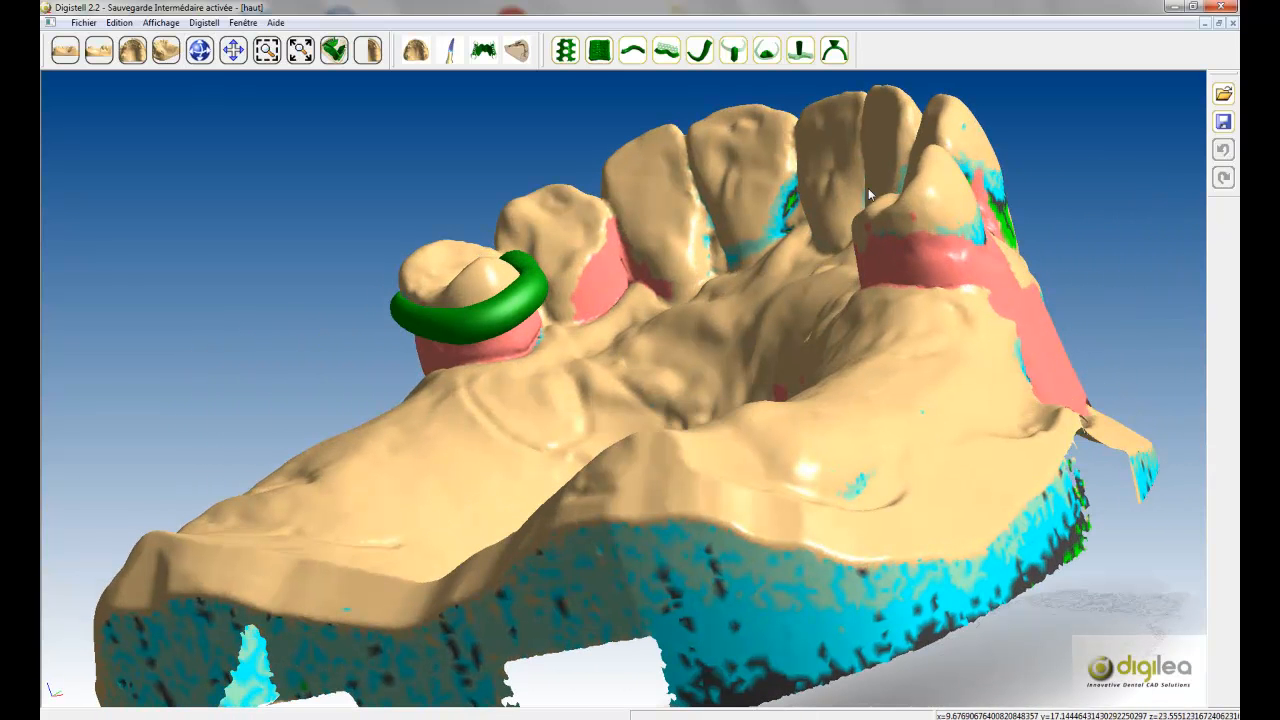
Place a Crochet clasp around the rearmost tooth on the opposite side, from its outer face around the inner face to the neighbouring tooth
{"action": "left_click", "coordinate": [700, 50]}
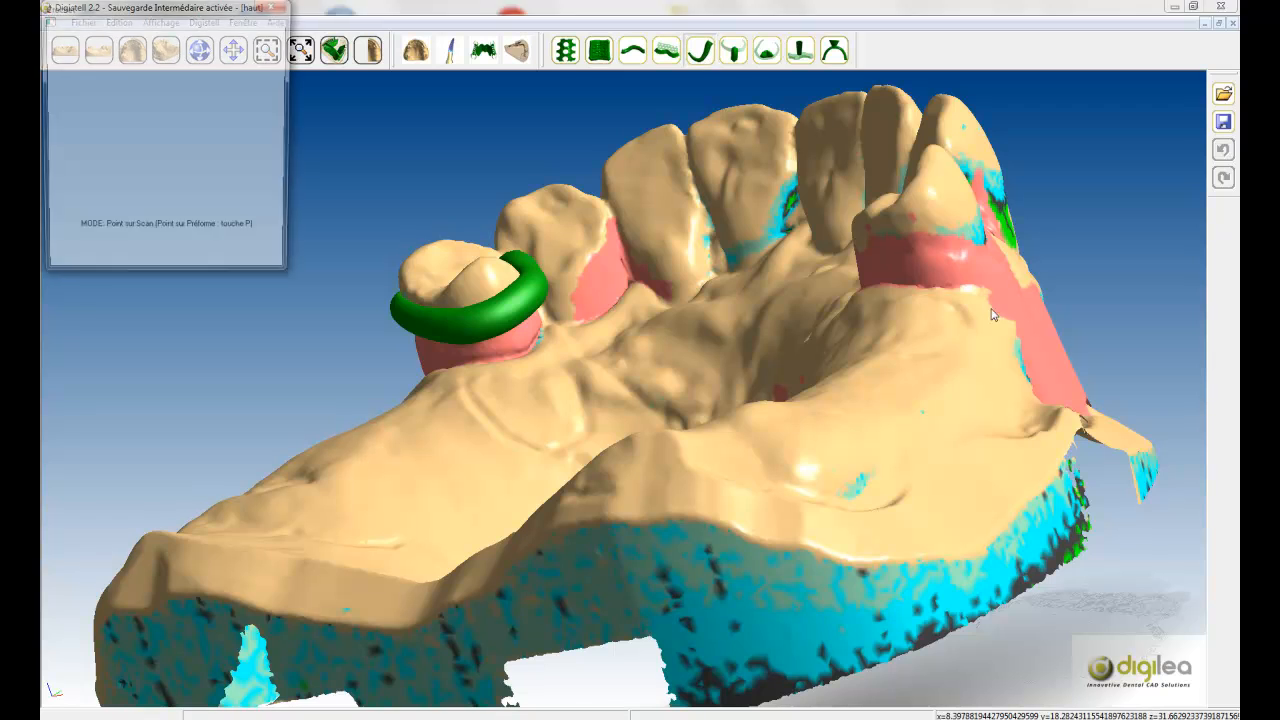
{"action": "middle_click_drag", "start_coordinate": [1070, 328], "coordinate": [624, 349]}
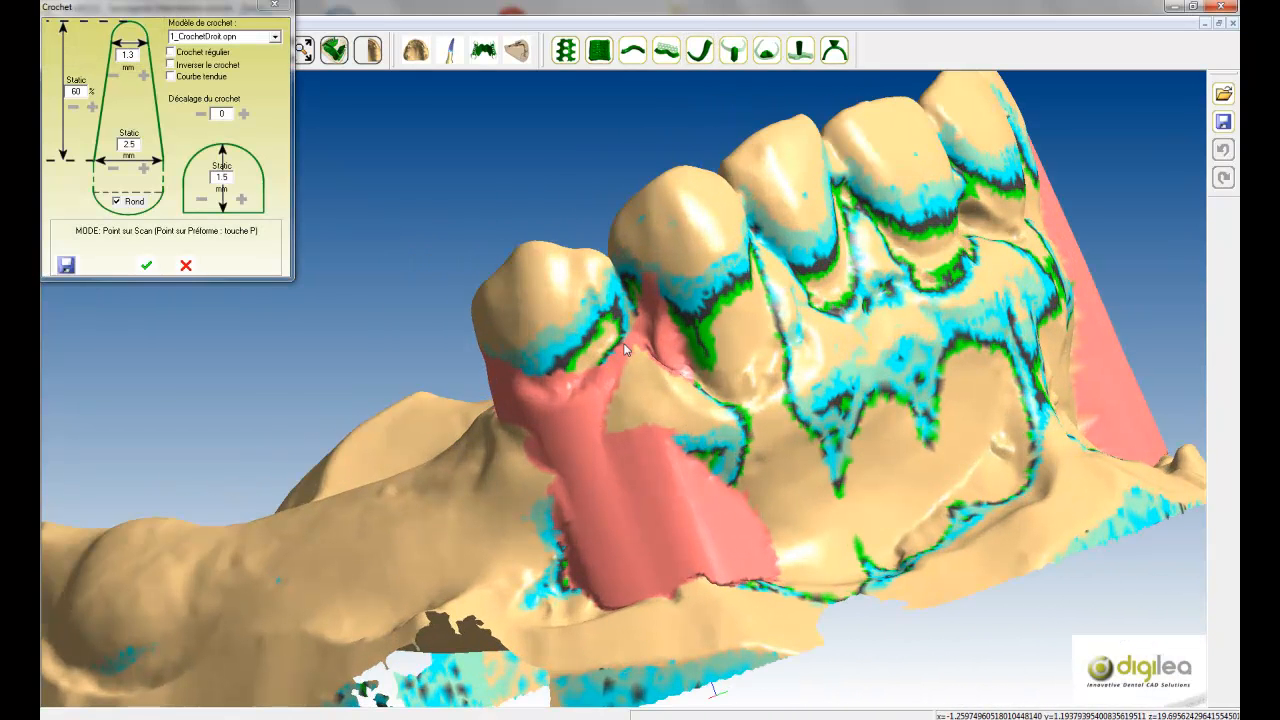
{"action": "left_click", "coordinate": [590, 345]}
{"action": "left_click", "coordinate": [491, 353]}
{"action": "middle_click_drag", "start_coordinate": [347, 392], "coordinate": [797, 381]}
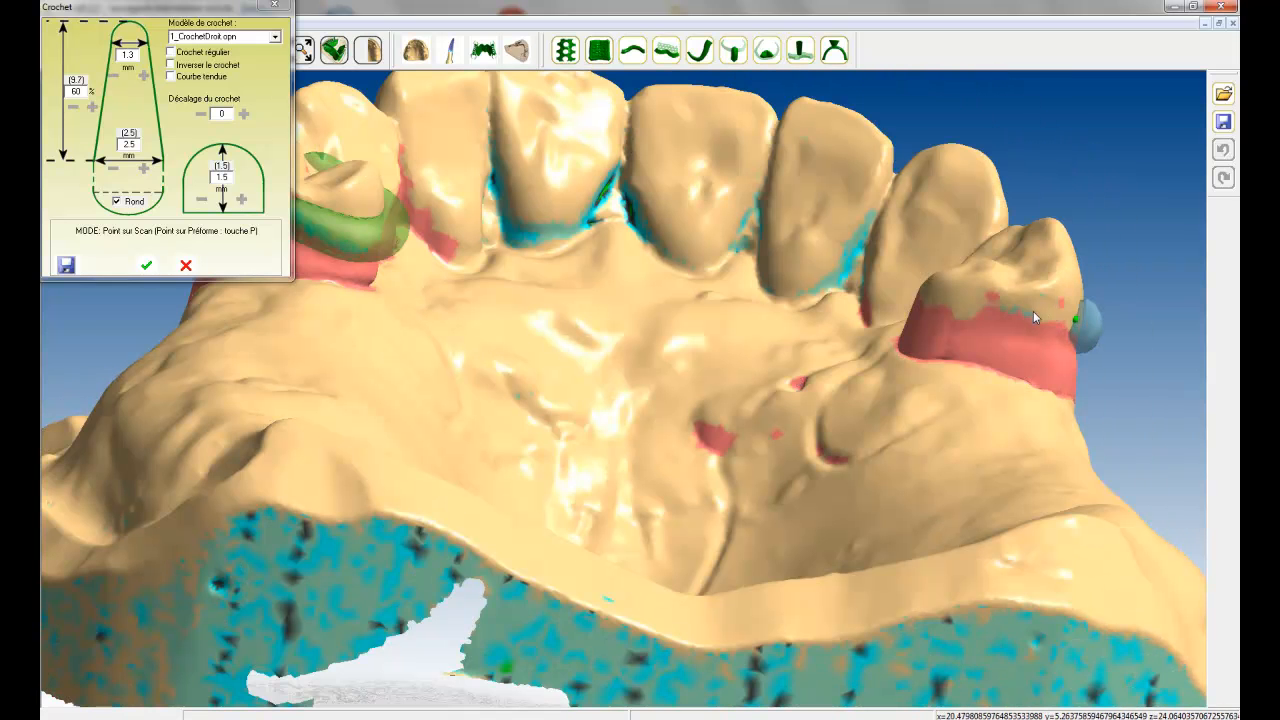
{"action": "middle_click_drag", "start_coordinate": [932, 296], "coordinate": [714, 283]}
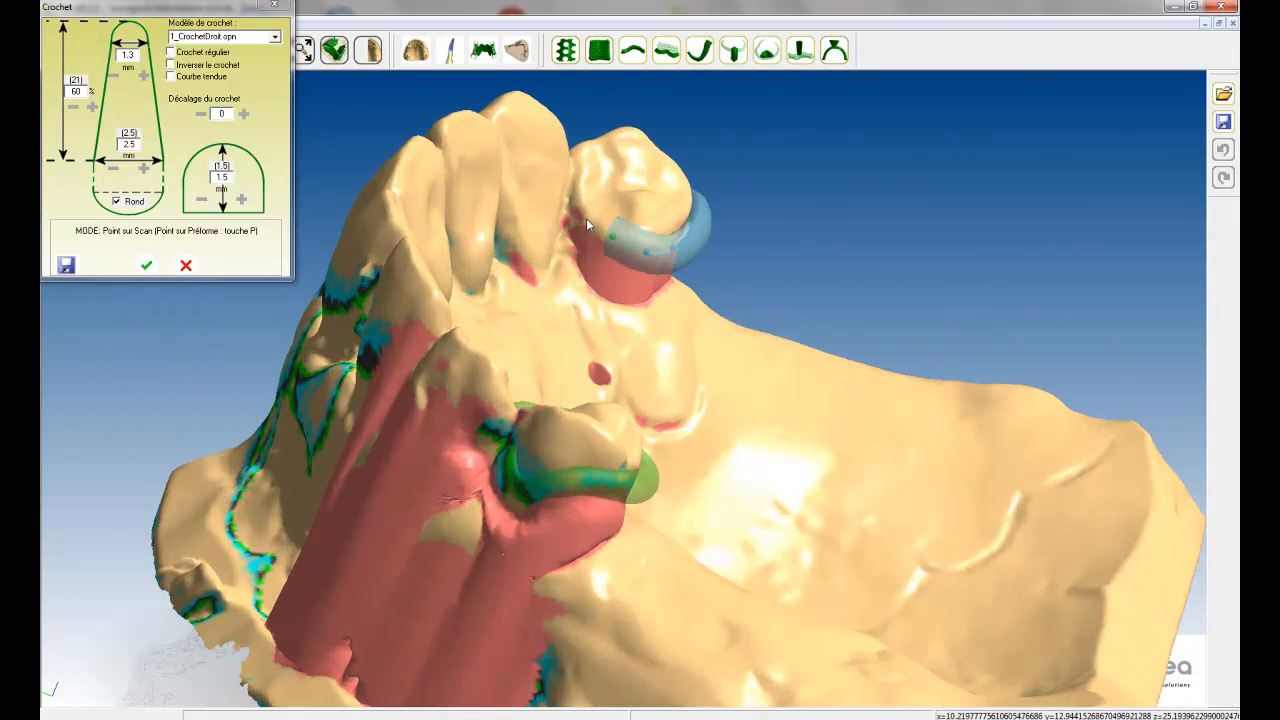
{"action": "left_click", "coordinate": [575, 185]}
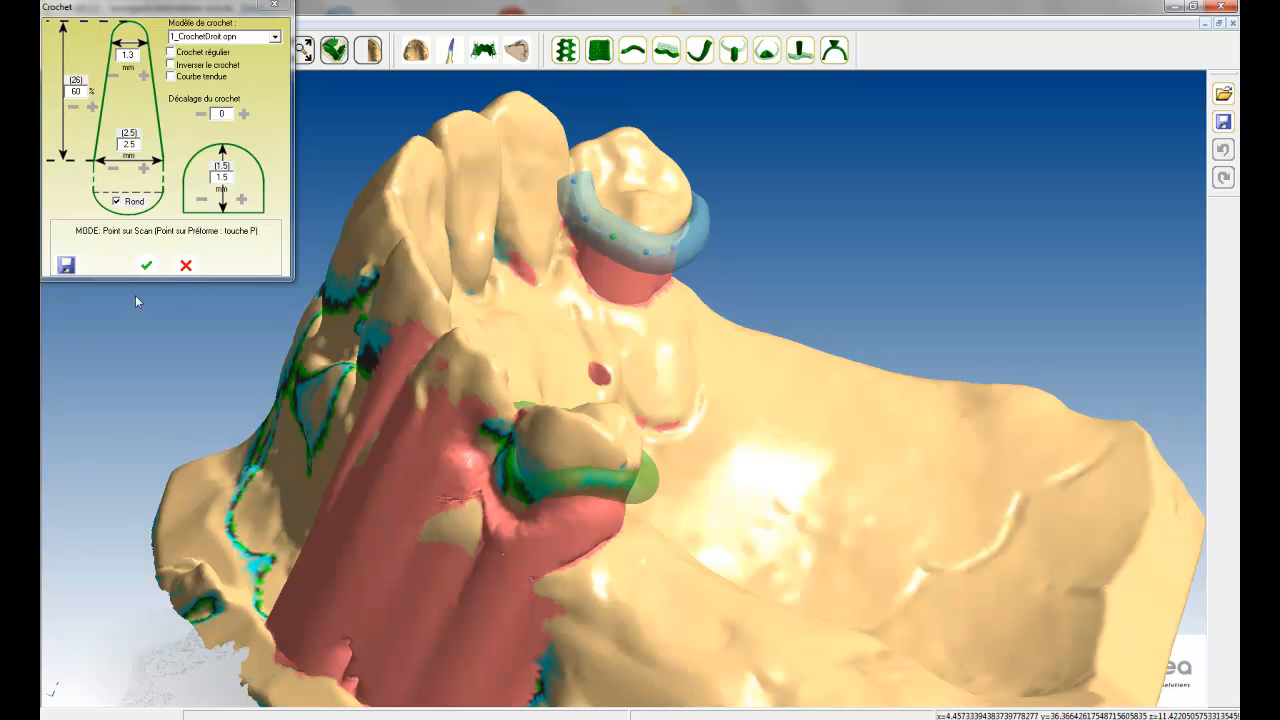
Adjust the new clasp's curve on the outer face of the tooth and validate the clasp
{"action": "middle_click_drag", "start_coordinate": [1122, 322], "coordinate": [59, 503]}
{"action": "middle_click_drag", "start_coordinate": [1002, 289], "coordinate": [367, 465]}
{"action": "scroll", "coordinate": [367, 464], "scroll_direction": "up", "scroll_amount": 2}
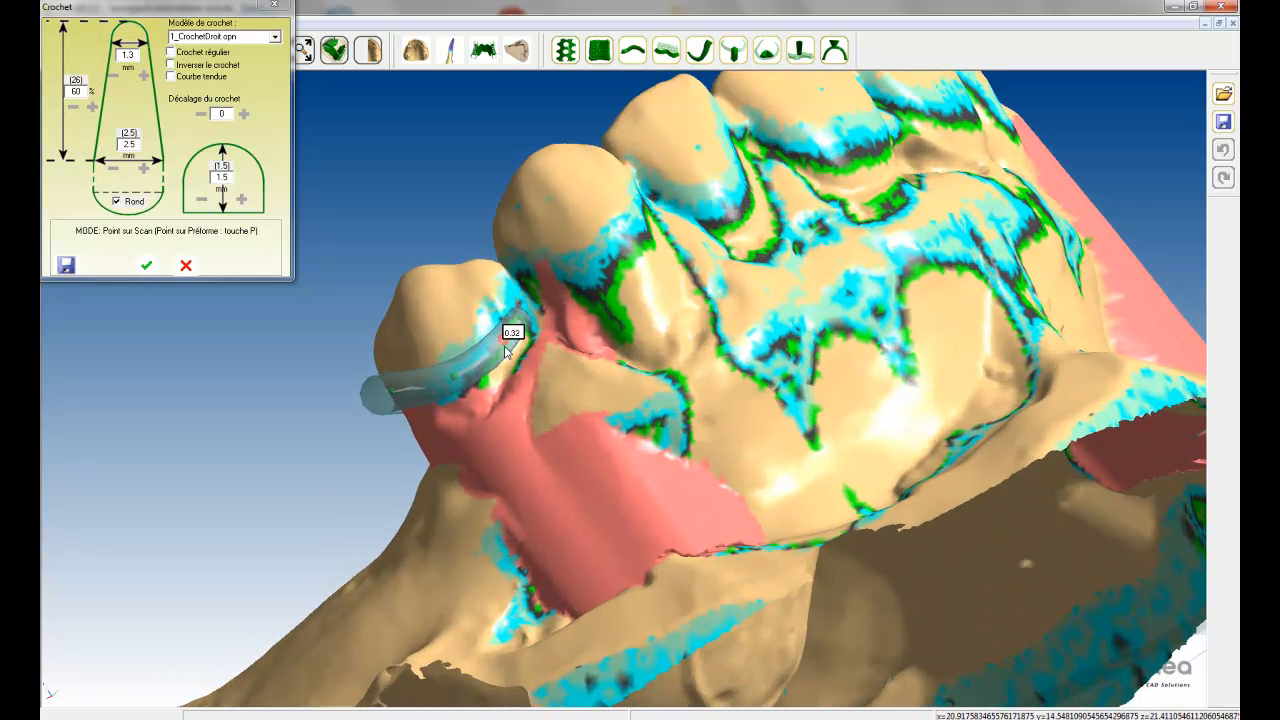
{"action": "left_click", "coordinate": [471, 390]}
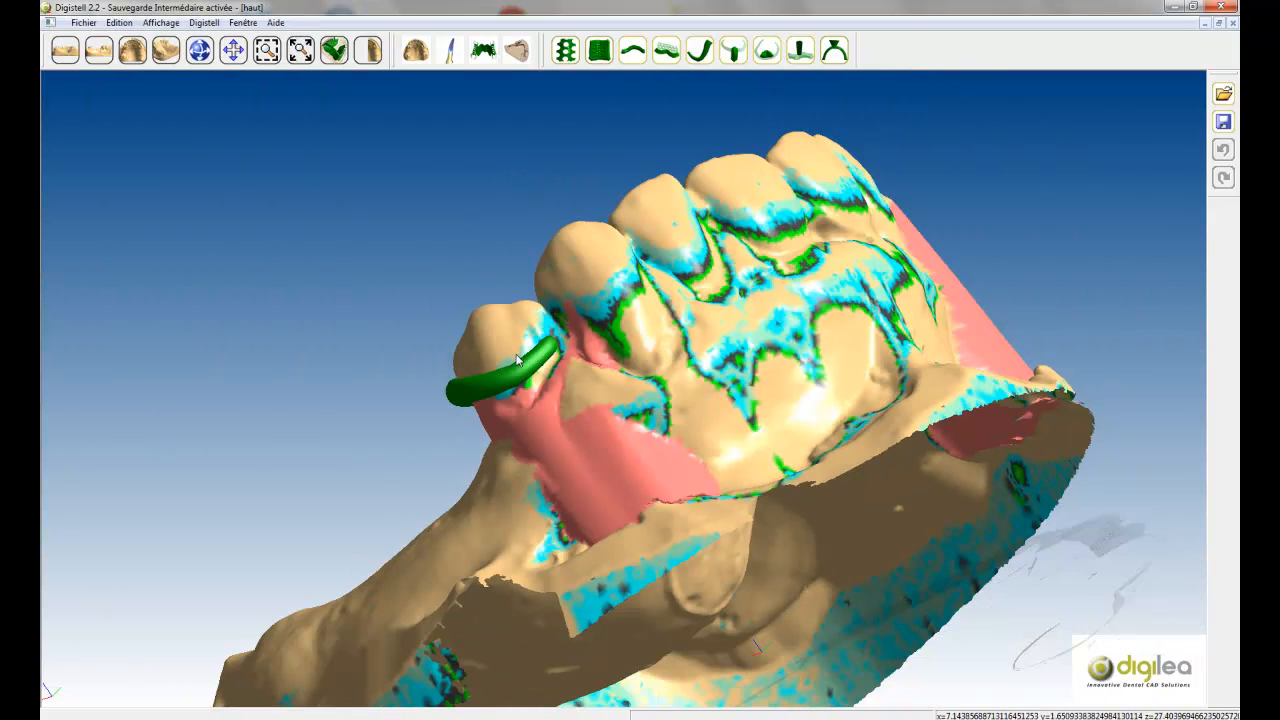
Start a Potence and place its points from the inner end of the newest clasp down the gum onto the palate
{"action": "left_click_drag", "start_coordinate": [618, 330], "coordinate": [651, 378]}
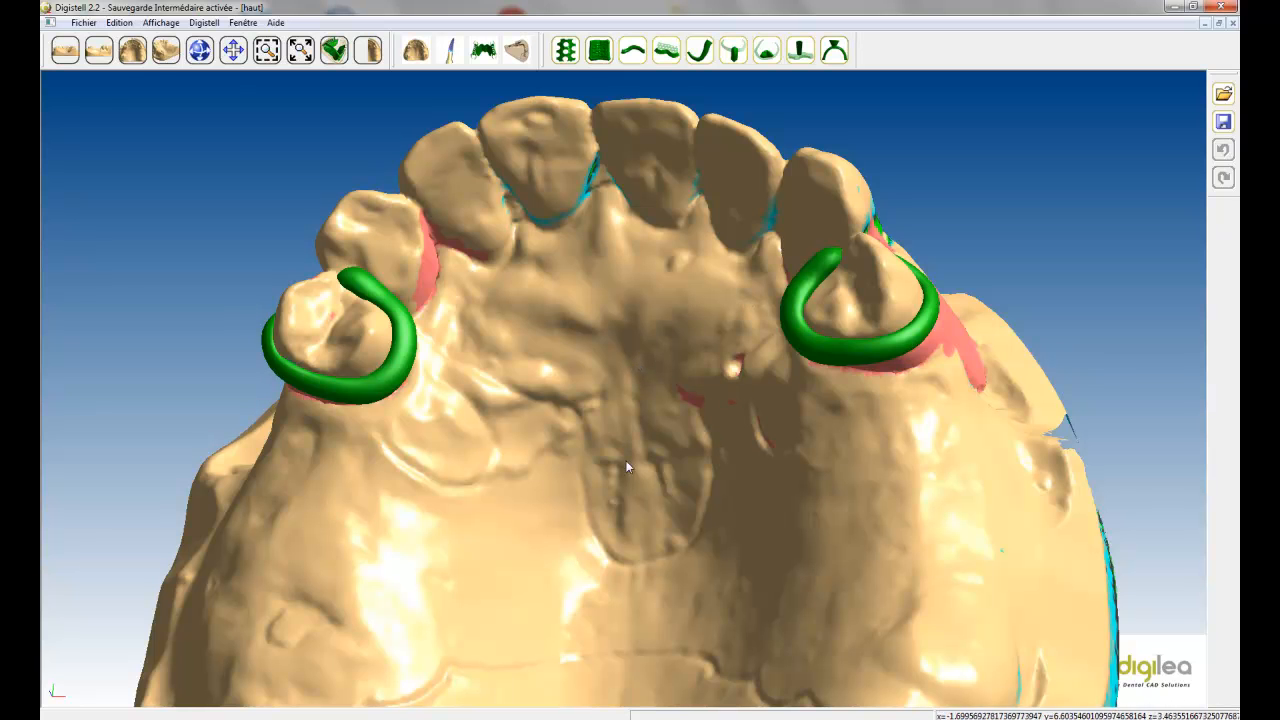
{"action": "left_click_drag", "start_coordinate": [643, 429], "coordinate": [651, 489]}
{"action": "left_click_drag", "start_coordinate": [511, 521], "coordinate": [646, 337]}
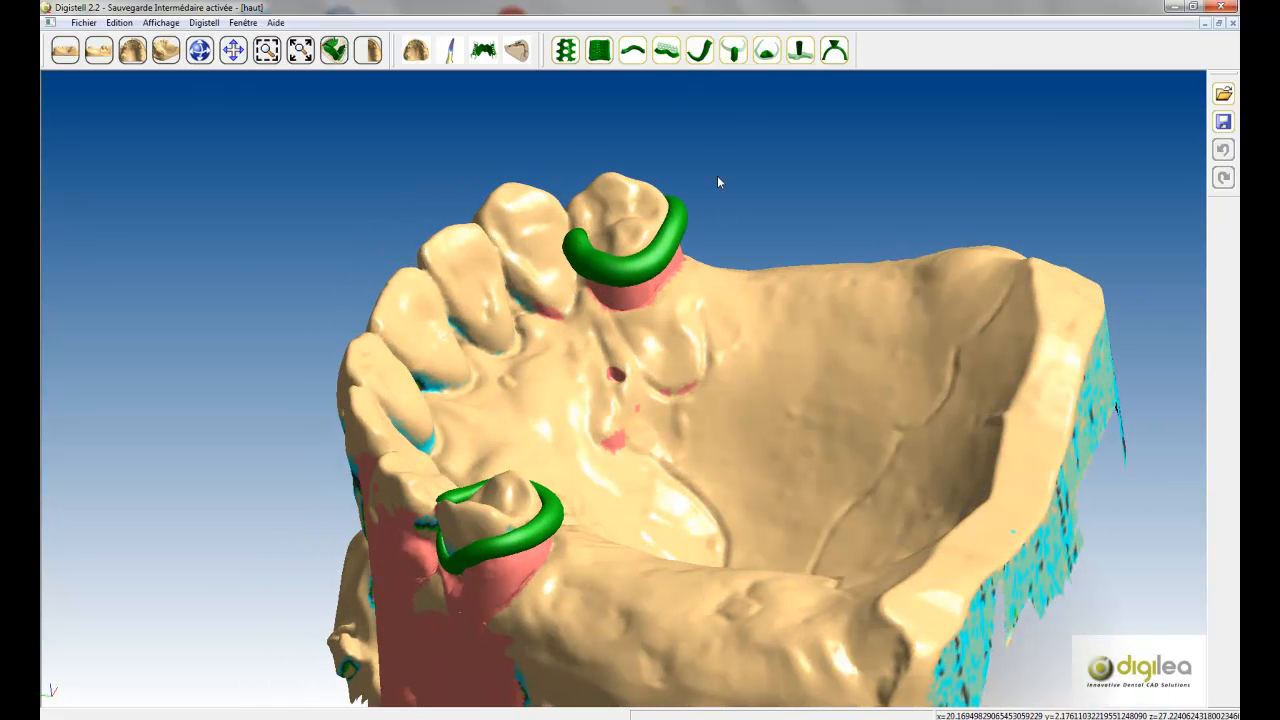
{"action": "left_click", "coordinate": [736, 54]}
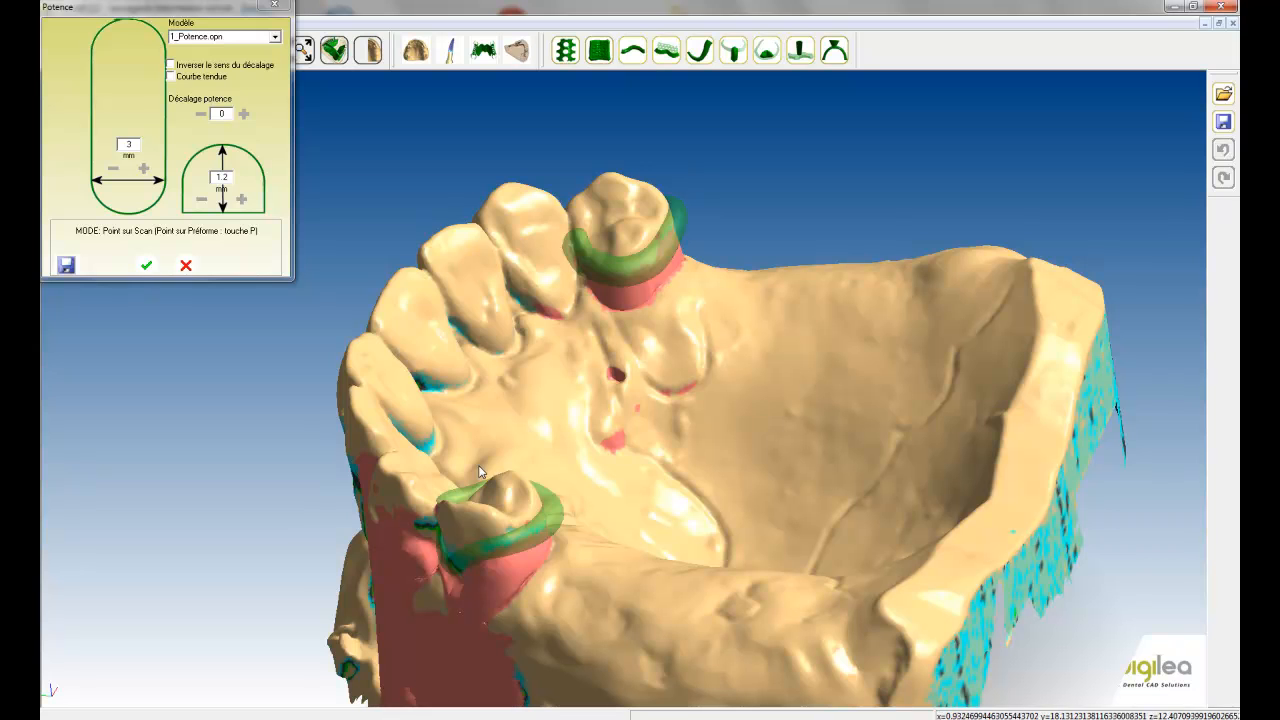
{"action": "middle_click_drag", "start_coordinate": [432, 484], "coordinate": [590, 222]}
{"action": "left_click", "coordinate": [613, 213]}
{"action": "left_click", "coordinate": [609, 268]}
{"action": "left_click", "coordinate": [624, 367]}
{"action": "left_click", "coordinate": [629, 437]}
{"action": "left_click", "coordinate": [637, 477]}
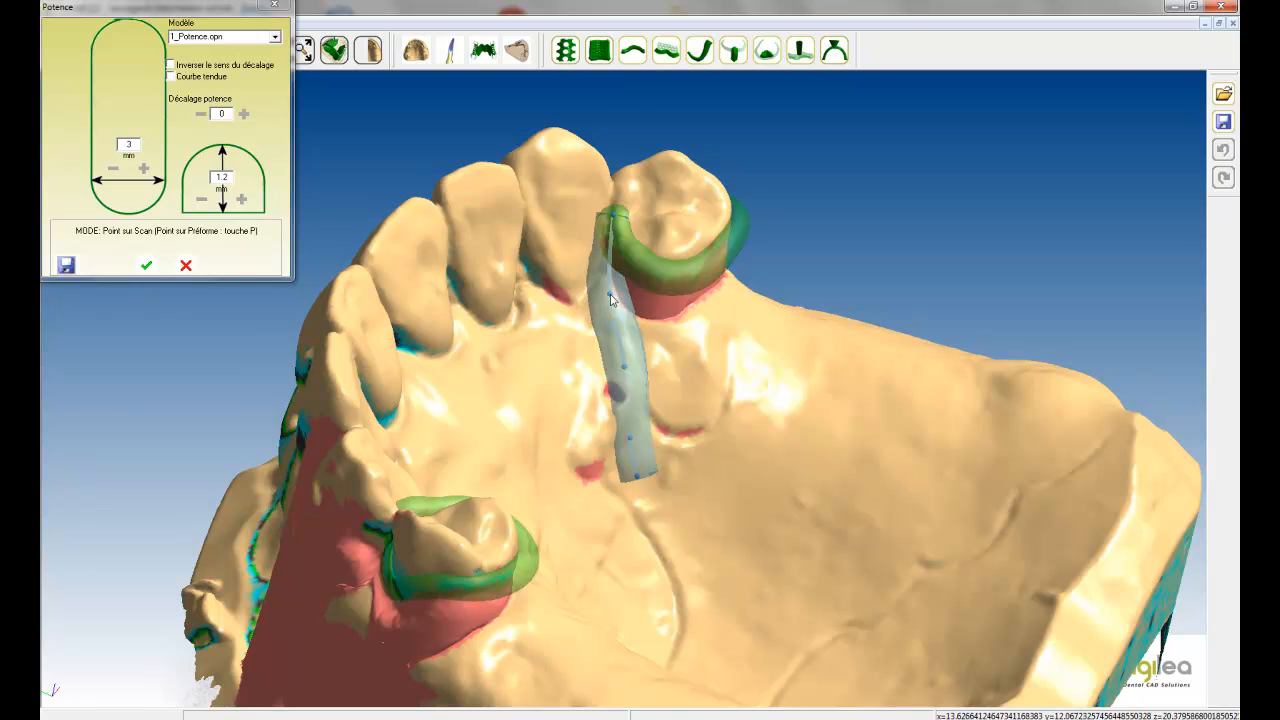
Set the Potence thickness to 1.5 mm and validate the arm
{"action": "left_click", "coordinate": [242, 199]}
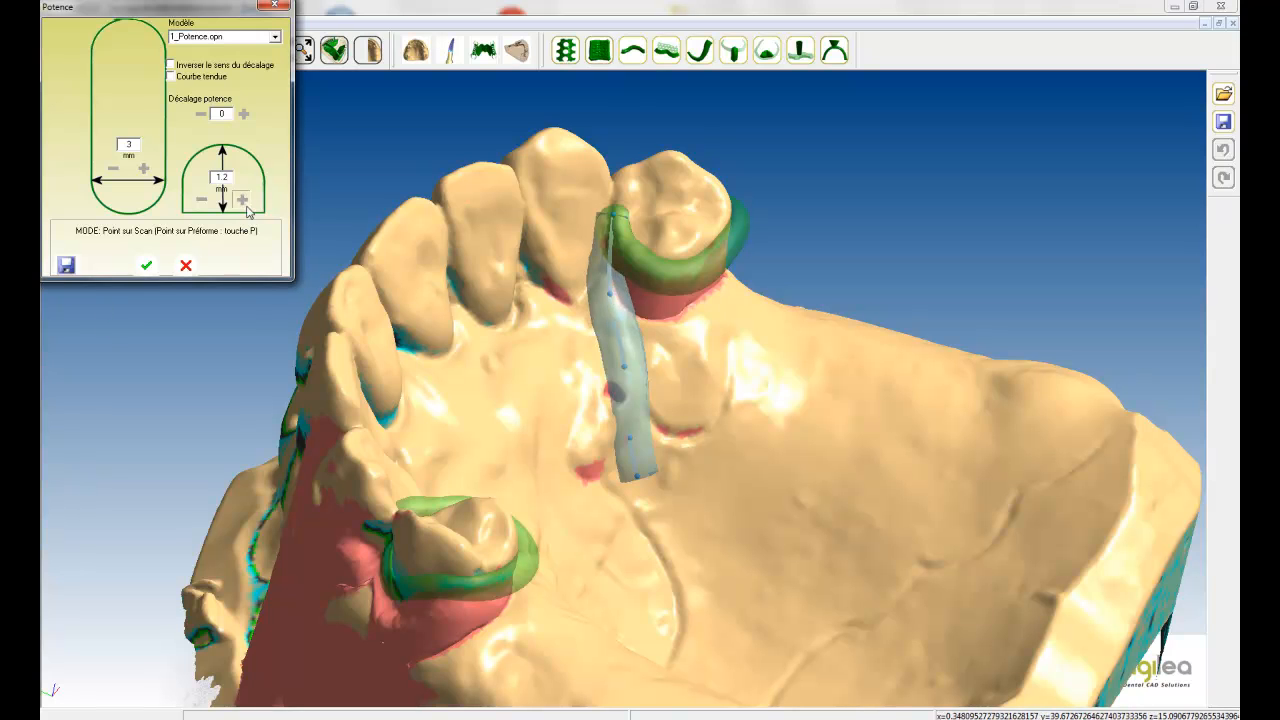
{"action": "left_click", "coordinate": [242, 199]}
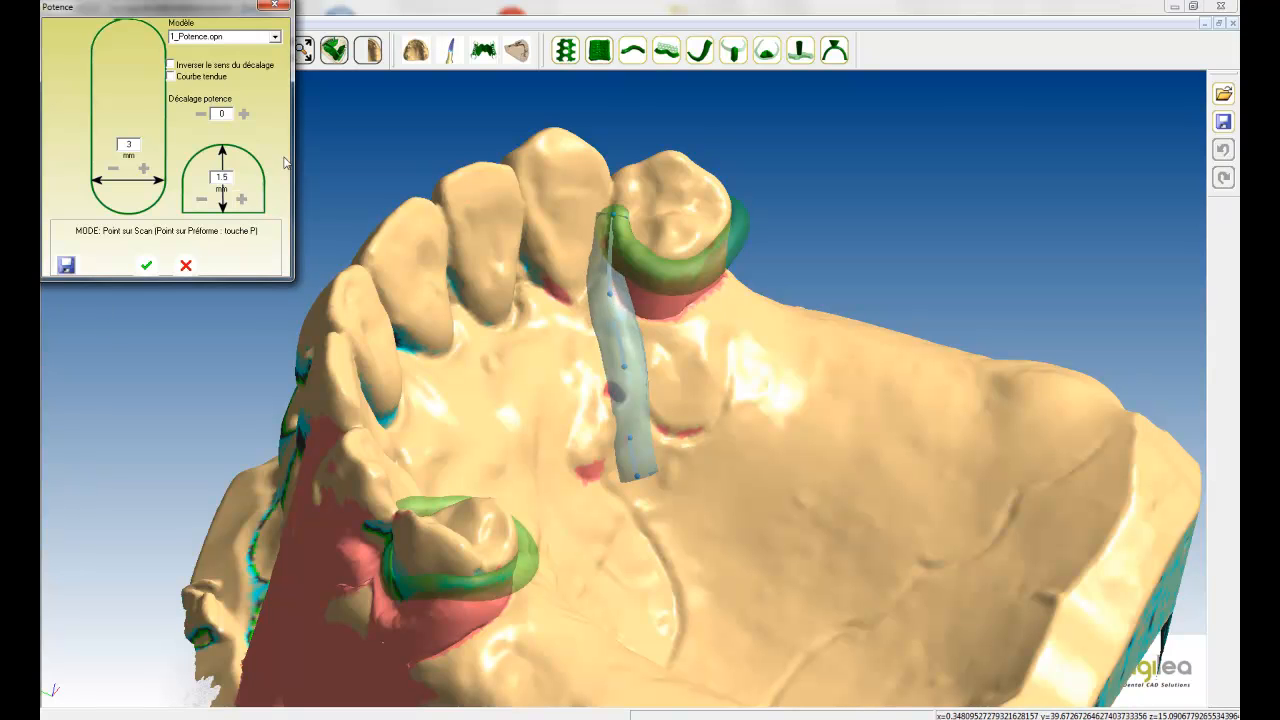
{"action": "left_click", "coordinate": [147, 265]}
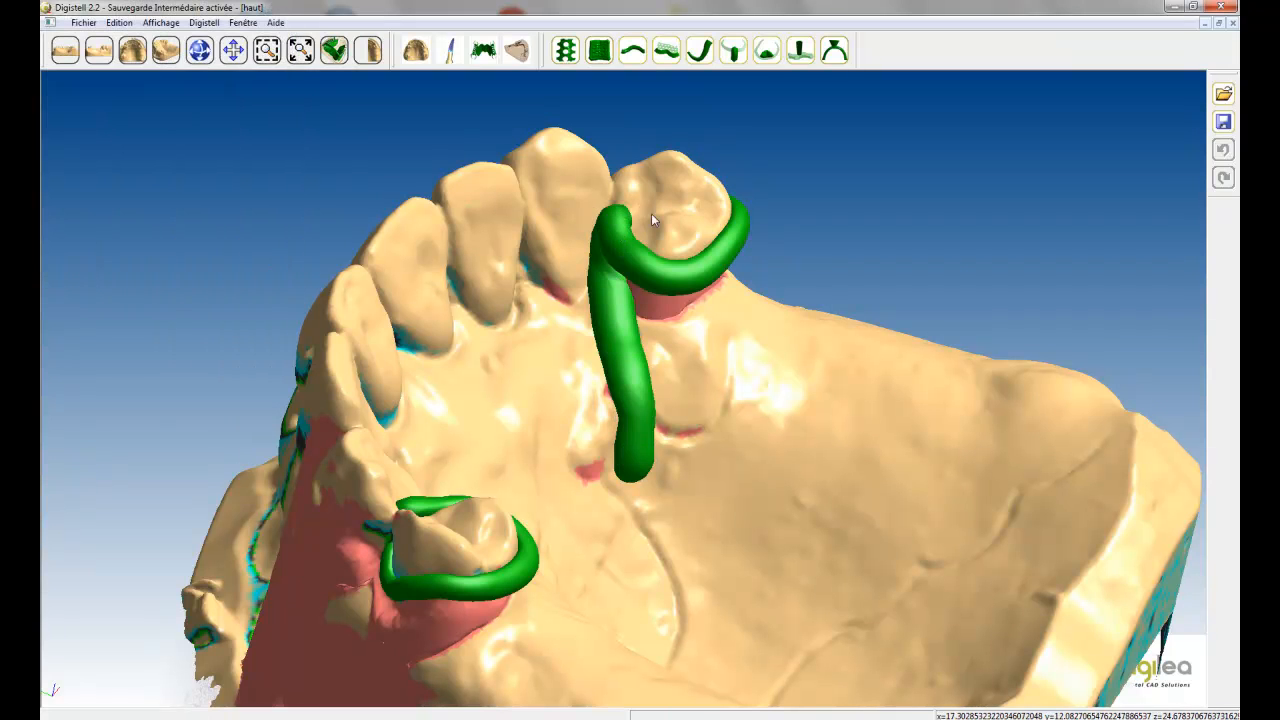
Outline an occlusal rest across the clasped tooth and its neighbour above the Potence, and validate it with a thickness of 0.8
{"action": "left_click", "coordinate": [765, 51]}
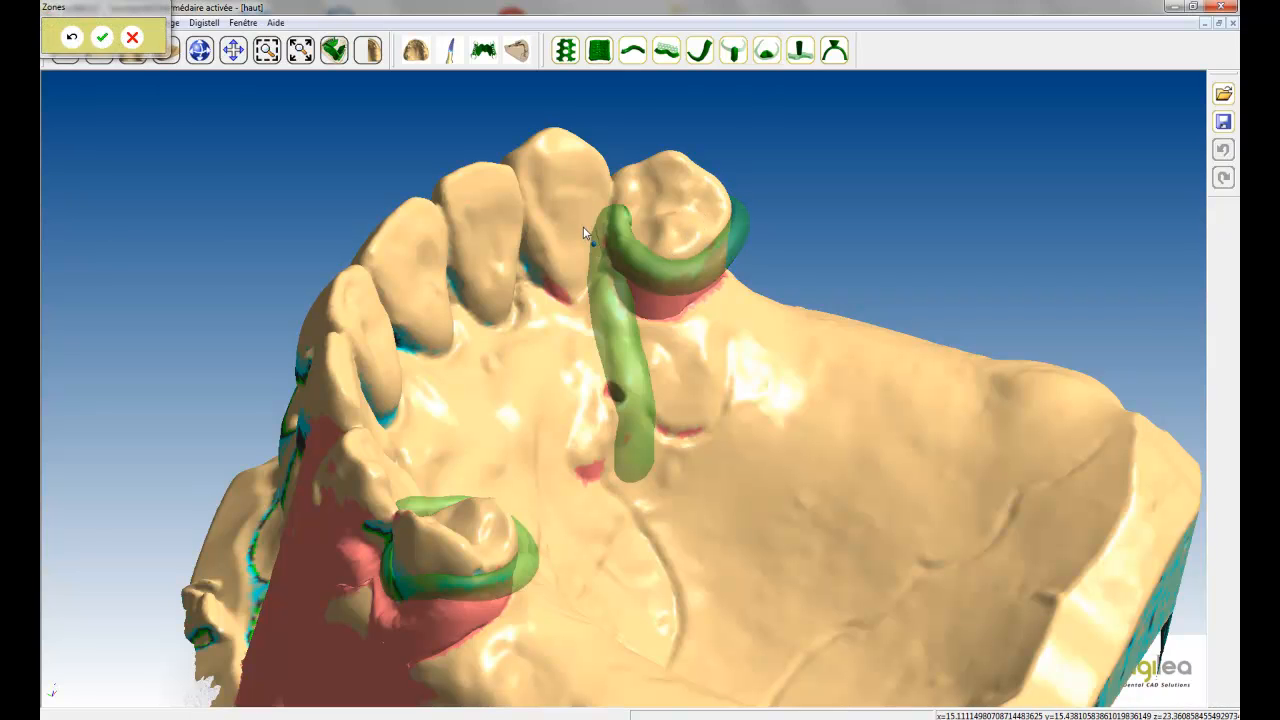
{"action": "left_click", "coordinate": [605, 186]}
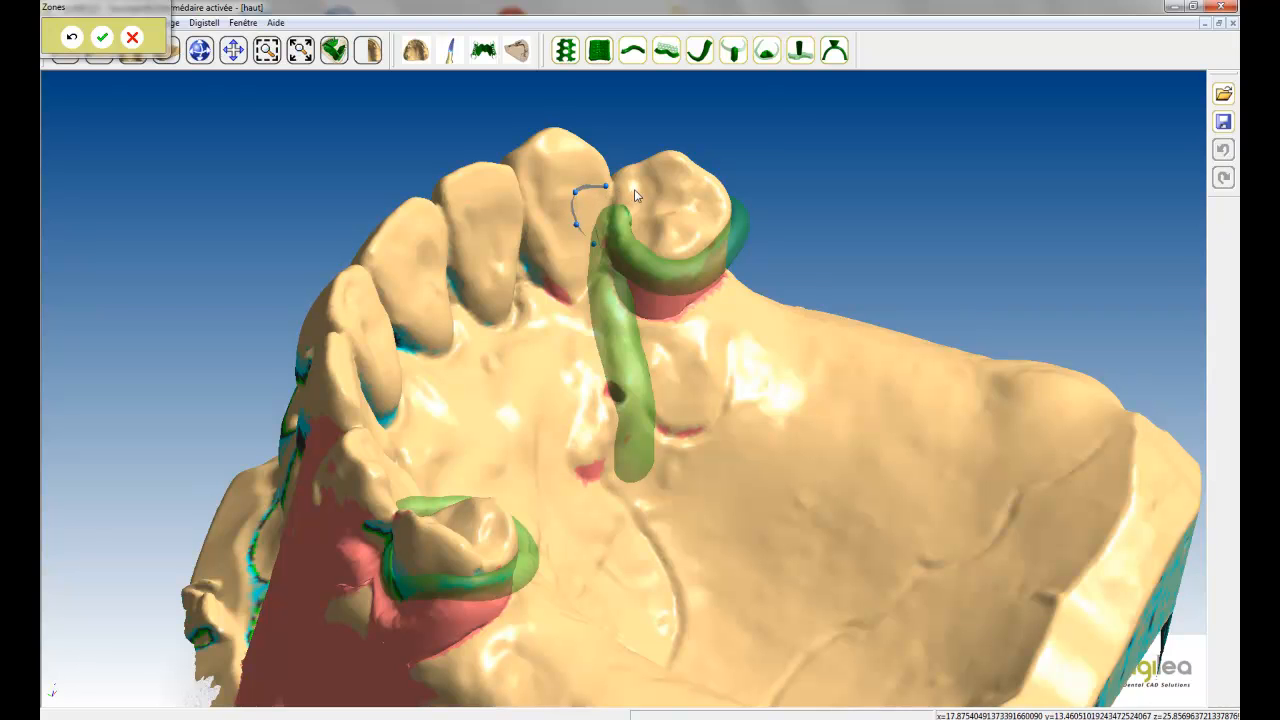
{"action": "left_click", "coordinate": [632, 188]}
{"action": "left_click", "coordinate": [660, 190]}
{"action": "left_click", "coordinate": [660, 216]}
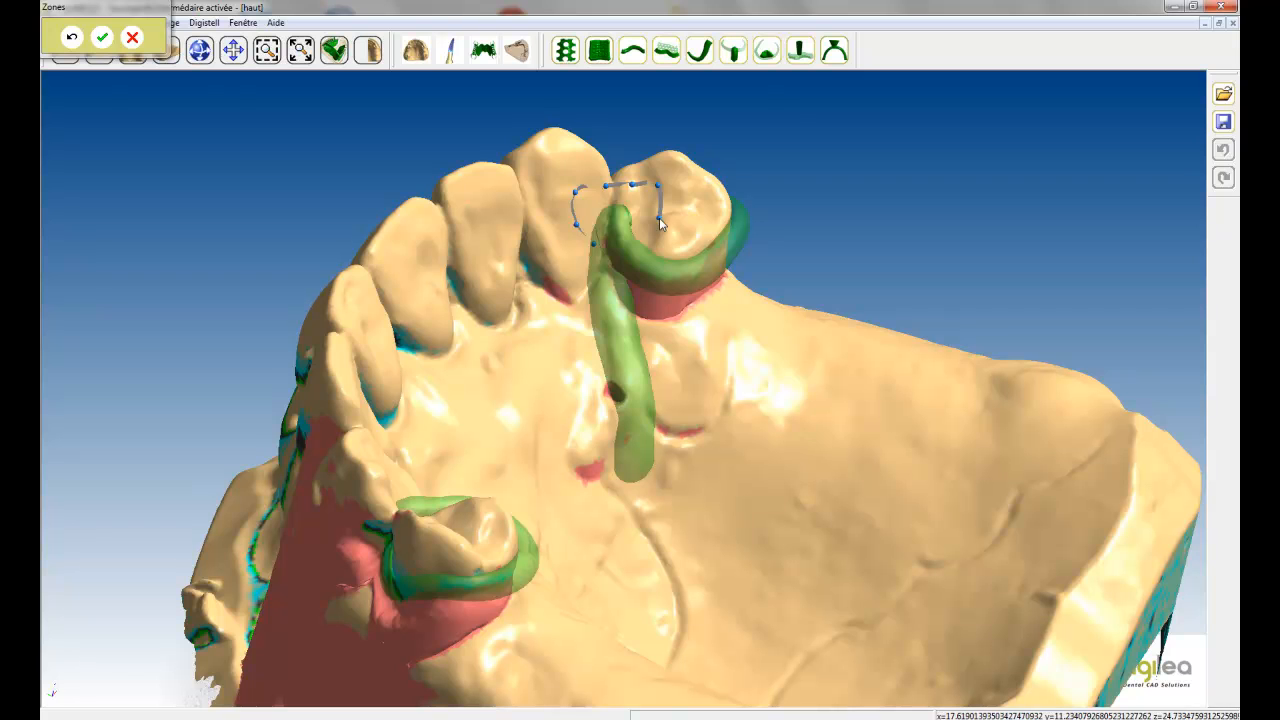
{"action": "left_click", "coordinate": [634, 236]}
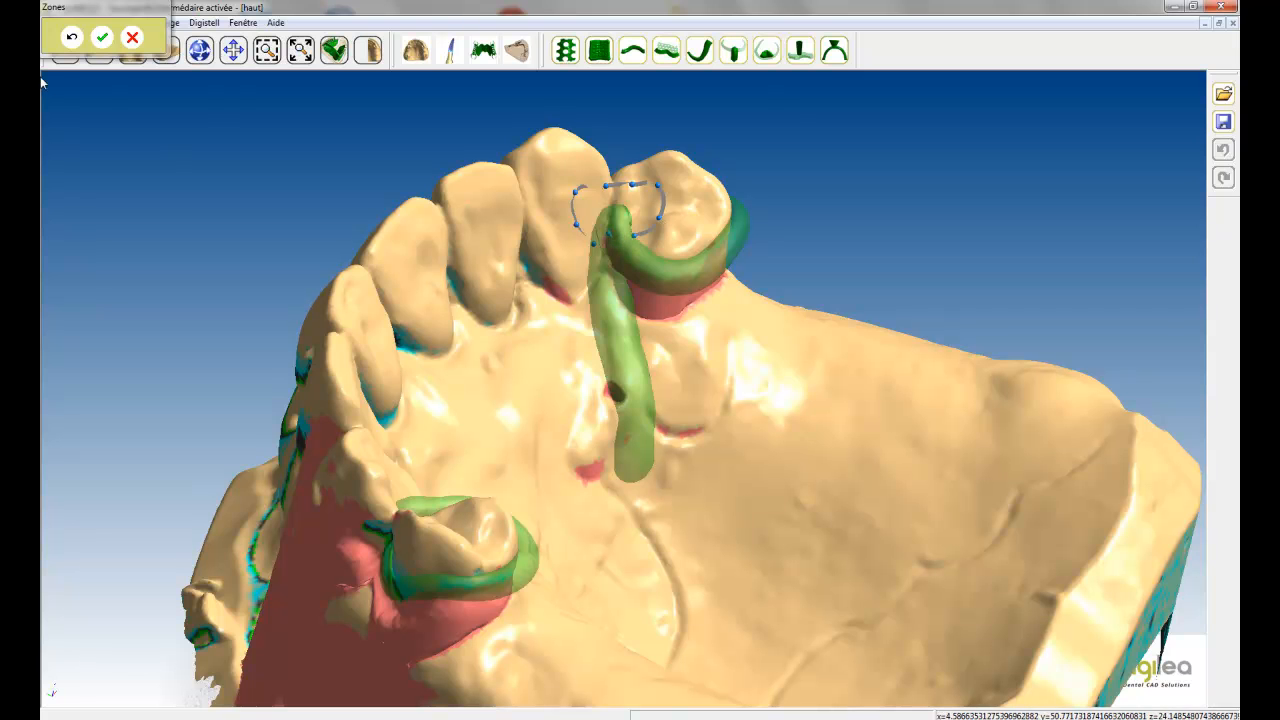
{"action": "left_click", "coordinate": [102, 37]}
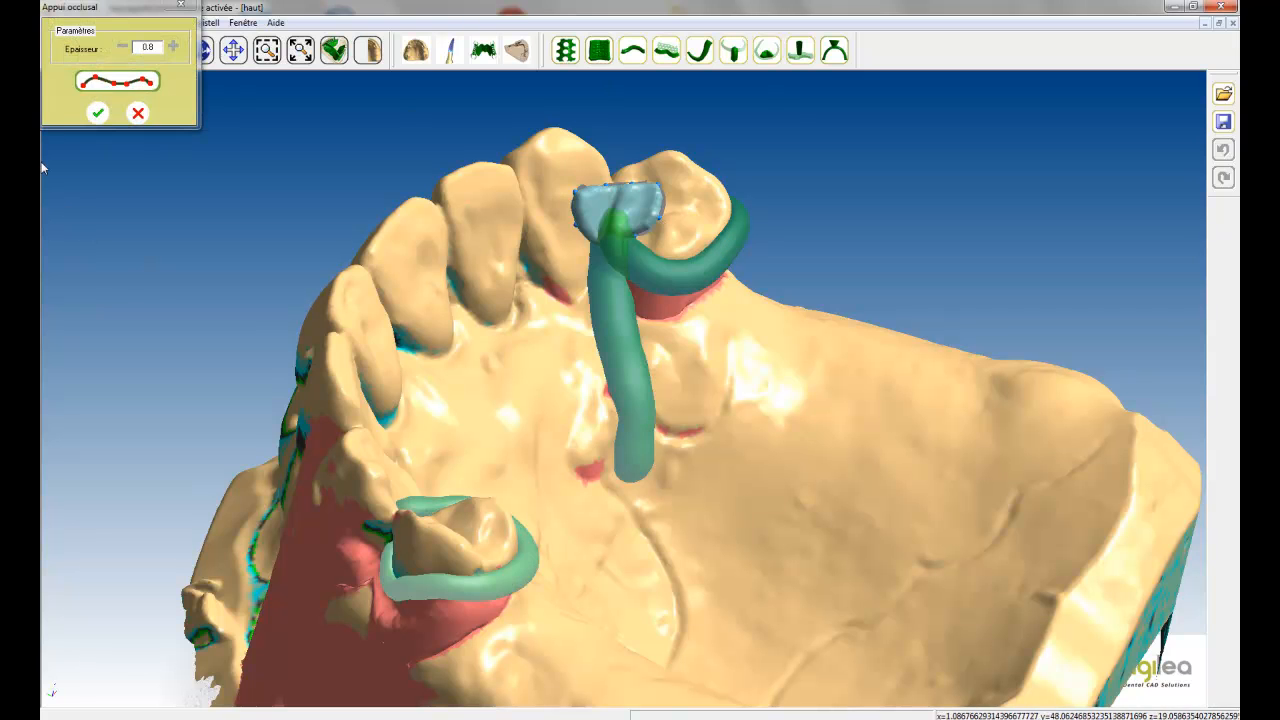
{"action": "left_click", "coordinate": [97, 112]}
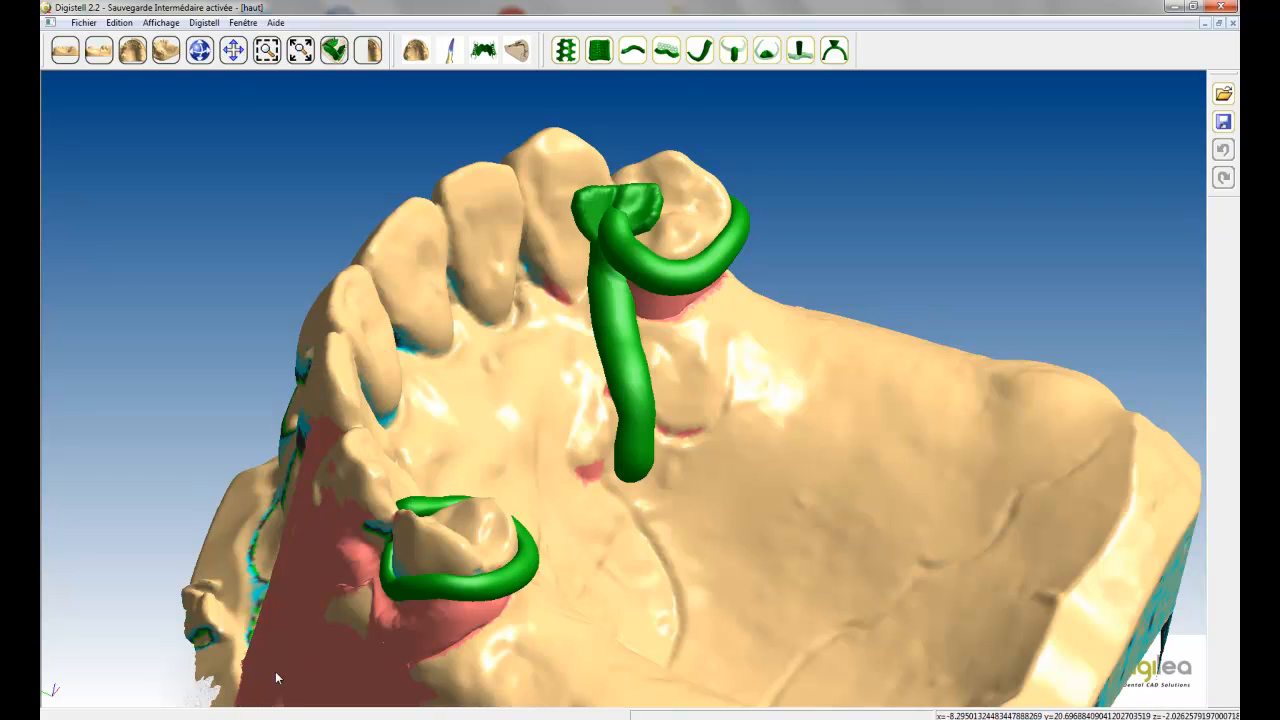
Start a second Potence and place its points from the inner end of the first clasp down onto the palate
{"action": "middle_click_drag", "start_coordinate": [560, 490], "coordinate": [327, 556]}
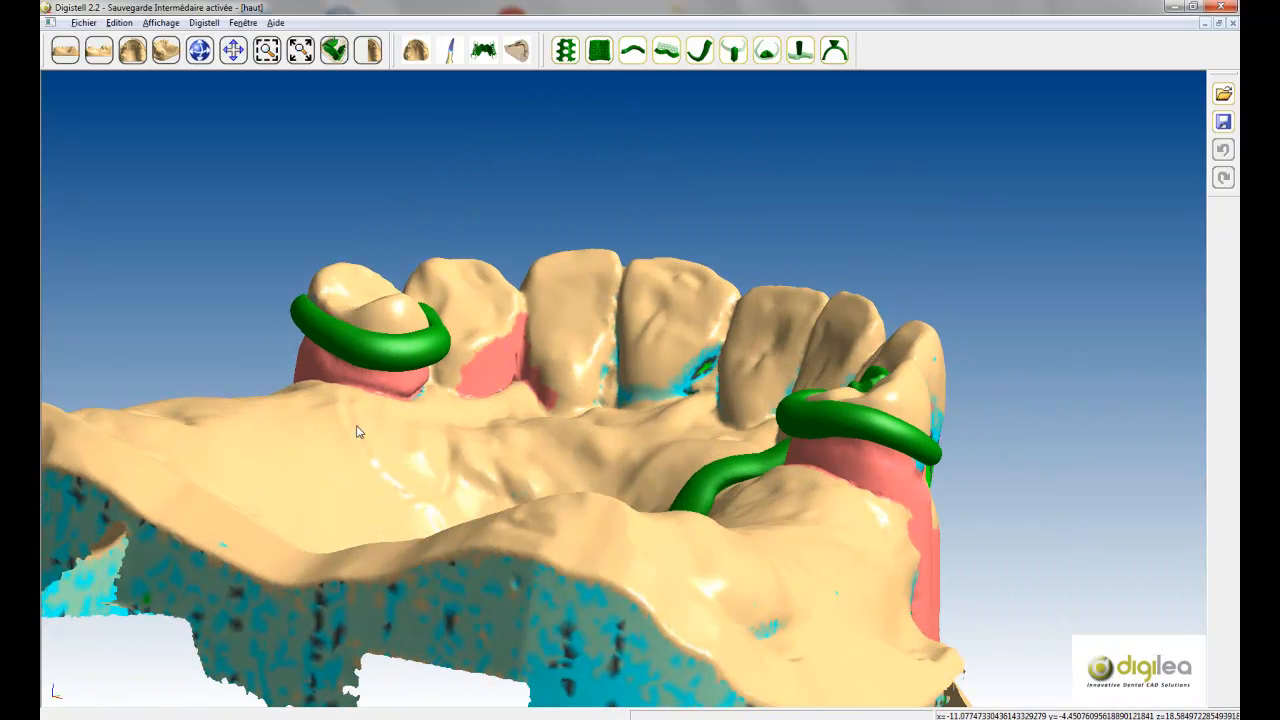
{"action": "middle_click_drag", "start_coordinate": [377, 403], "coordinate": [367, 437]}
{"action": "middle_click_drag", "start_coordinate": [498, 407], "coordinate": [479, 439]}
{"action": "left_click", "coordinate": [733, 51]}
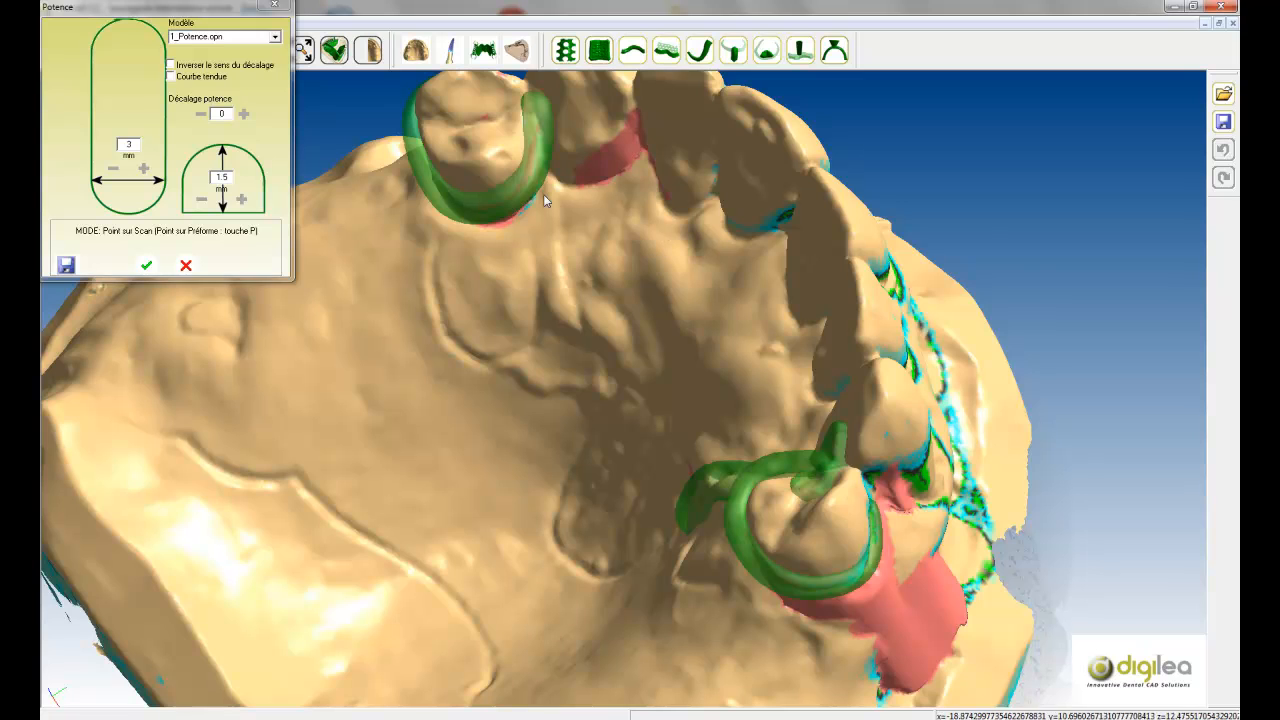
{"action": "middle_click_drag", "start_coordinate": [482, 366], "coordinate": [511, 402]}
{"action": "scroll", "coordinate": [455, 187], "scroll_direction": "up", "scroll_amount": 1}
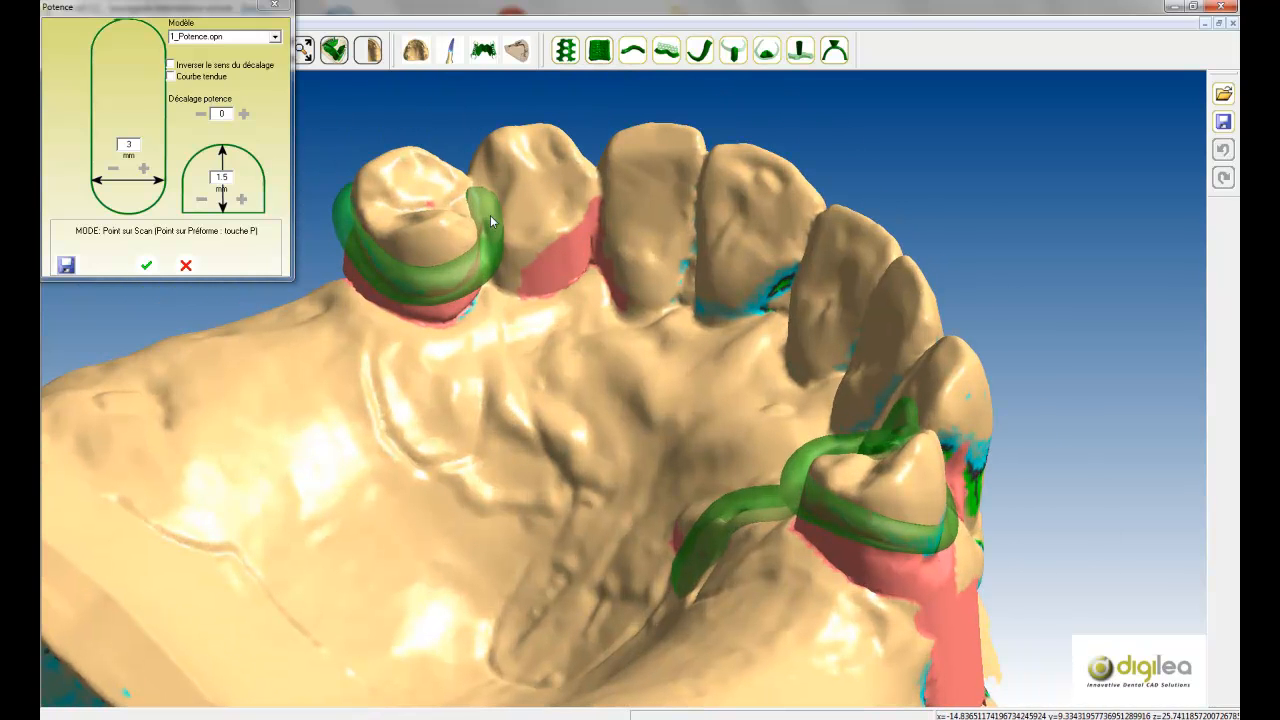
{"action": "left_click", "coordinate": [485, 207]}
{"action": "left_click", "coordinate": [501, 317]}
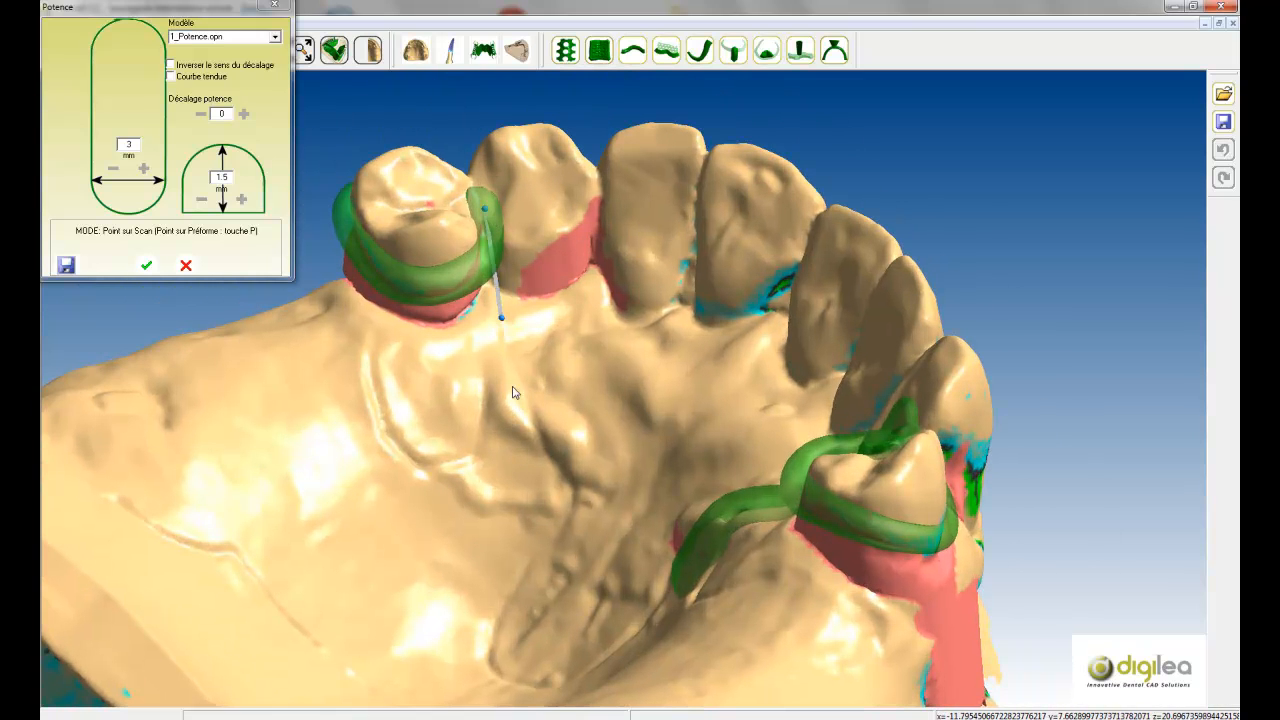
{"action": "left_click", "coordinate": [512, 403]}
{"action": "left_click", "coordinate": [515, 471]}
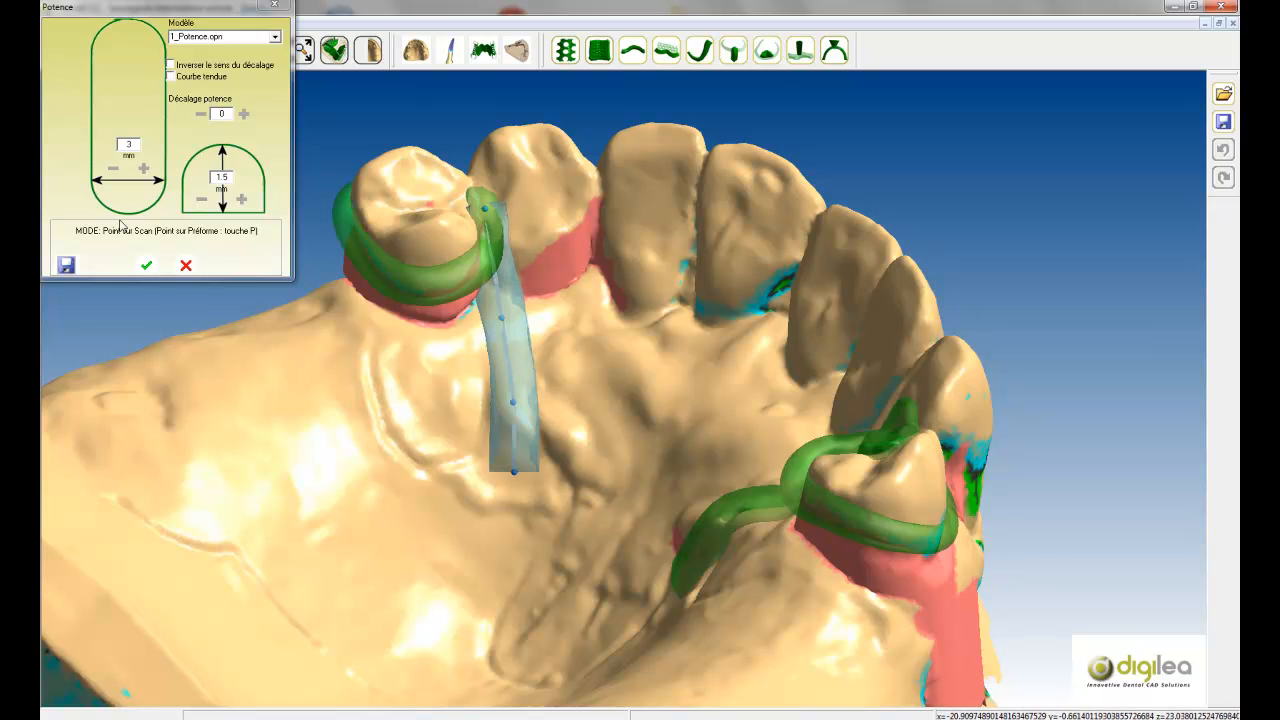
Enable Courbe tendue for the second Potence and validate it
{"action": "left_click", "coordinate": [171, 76]}
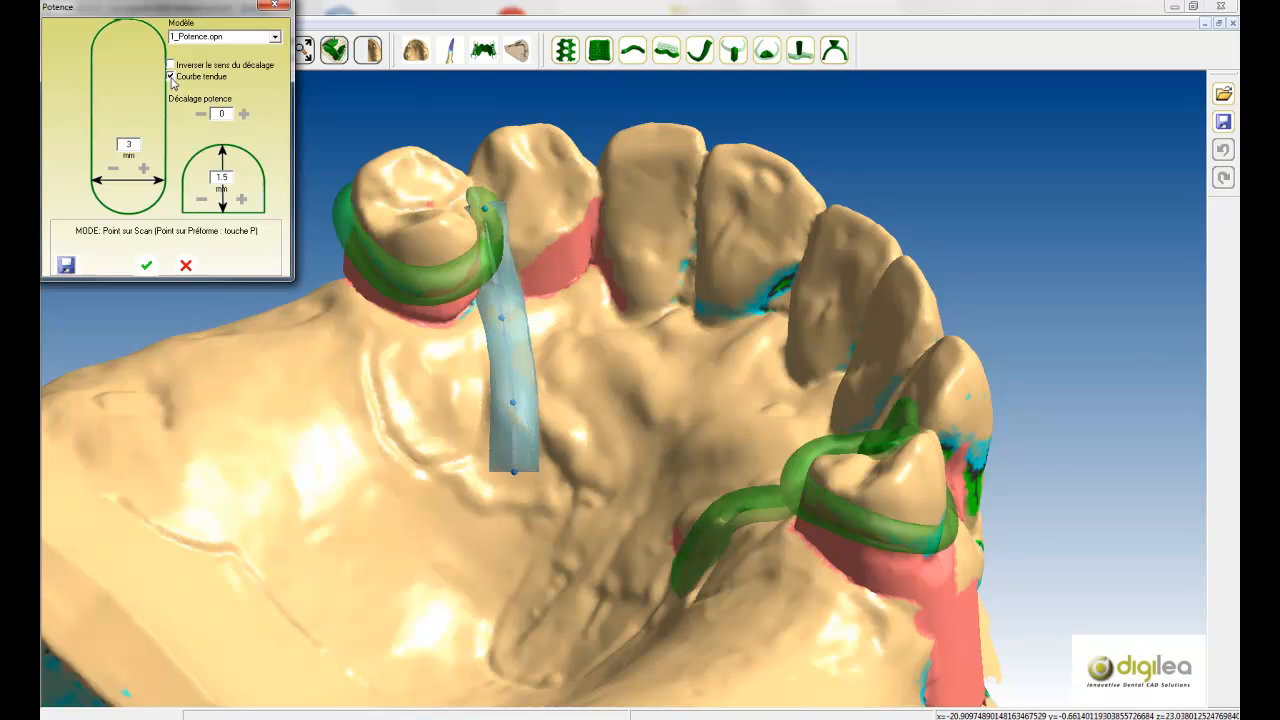
{"action": "middle_click_drag", "start_coordinate": [730, 360], "coordinate": [694, 363]}
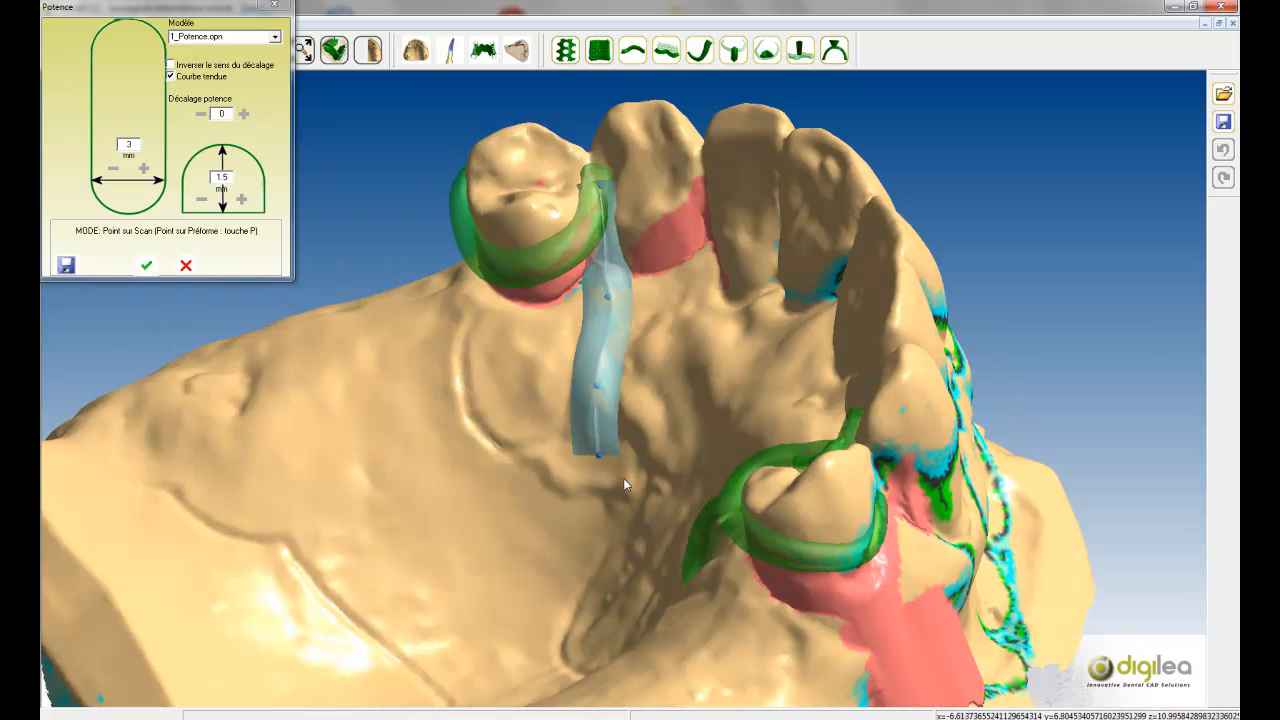
{"action": "left_click", "coordinate": [152, 270]}
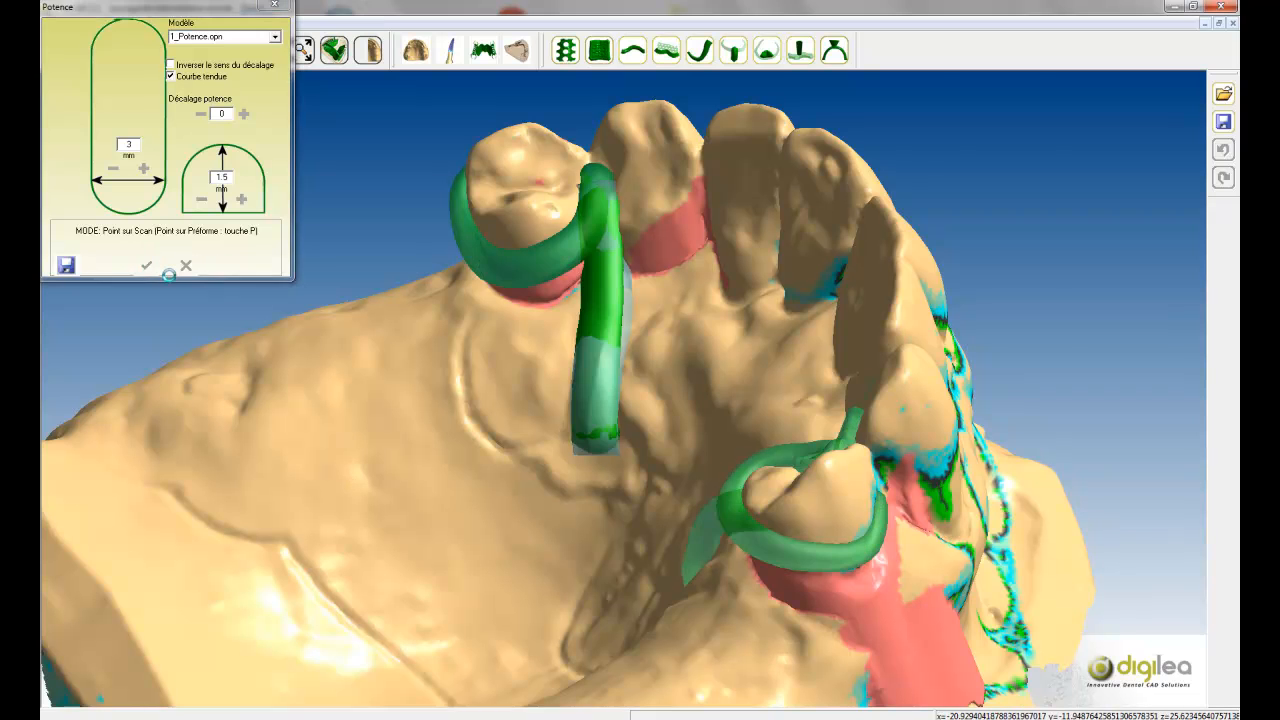
Outline a second occlusal rest across the first clasp's tooth and its neighbour, and validate it with a thickness of 0.8
{"action": "middle_click_drag", "start_coordinate": [329, 360], "coordinate": [362, 250]}
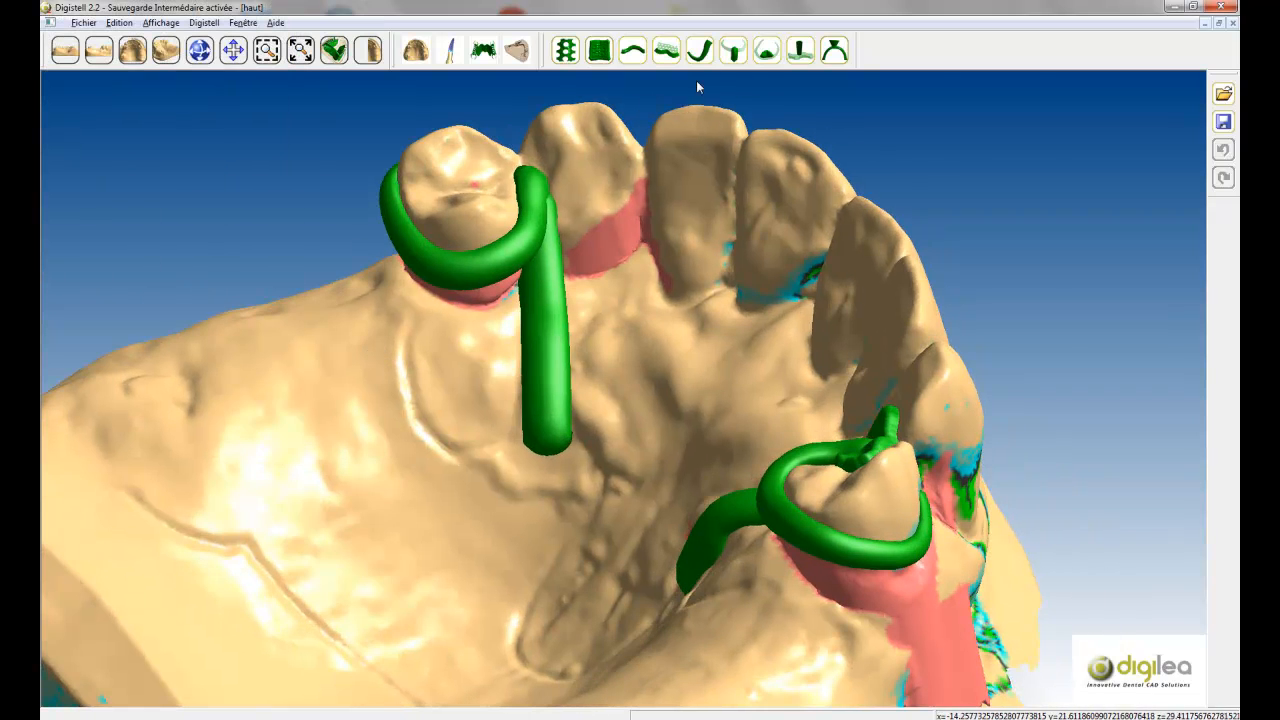
{"action": "left_click", "coordinate": [766, 50]}
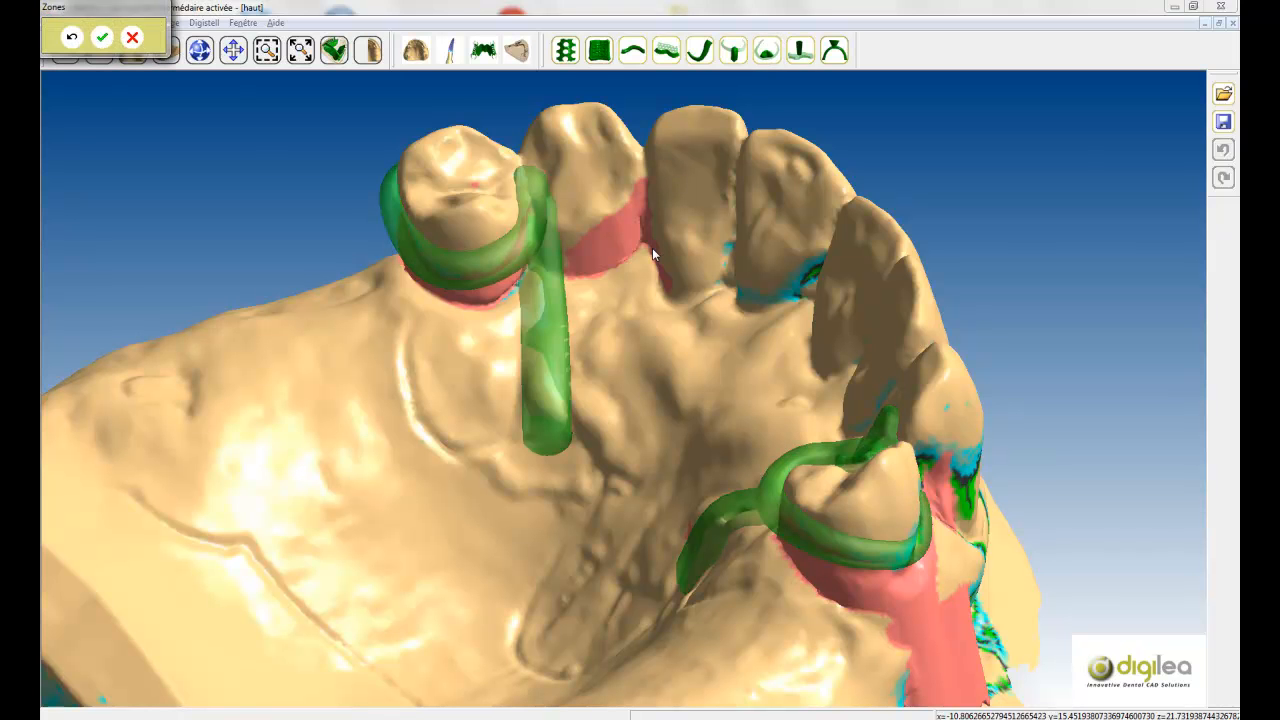
{"action": "middle_click_drag", "start_coordinate": [604, 241], "coordinate": [566, 254]}
{"action": "scroll", "coordinate": [567, 255], "scroll_direction": "down", "scroll_amount": 4}
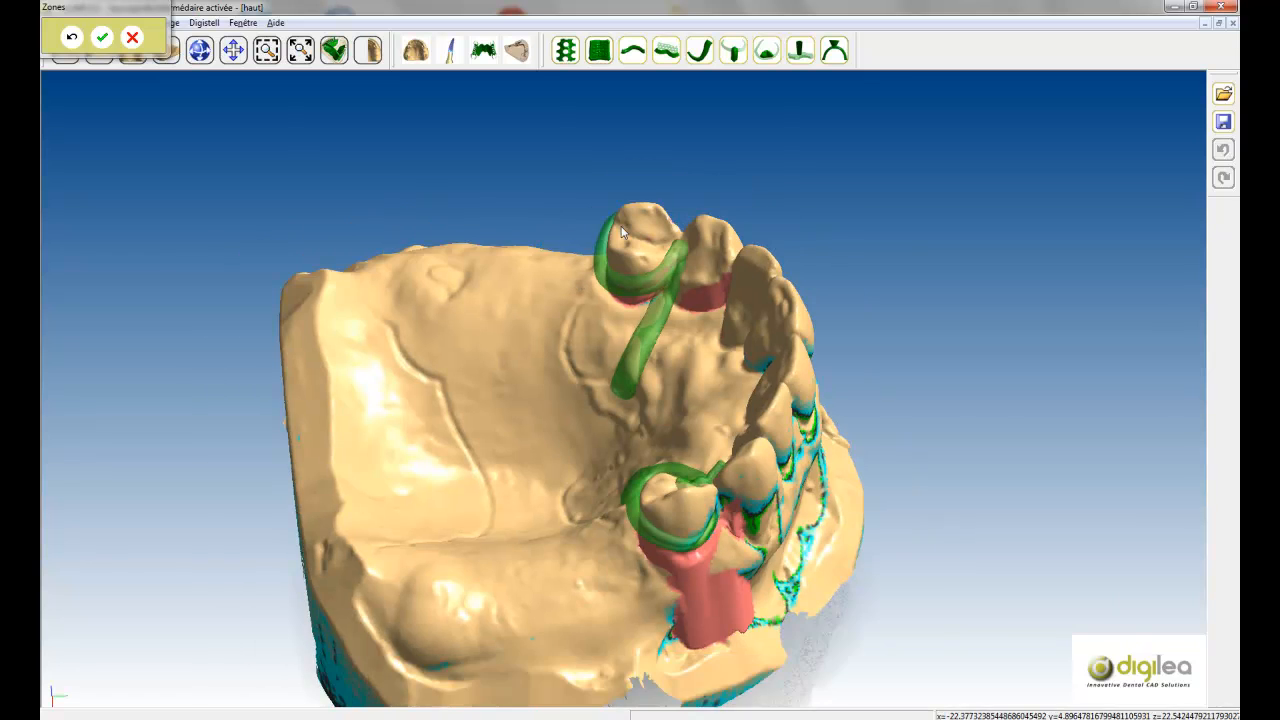
{"action": "scroll", "coordinate": [652, 192], "scroll_direction": "up", "scroll_amount": 5}
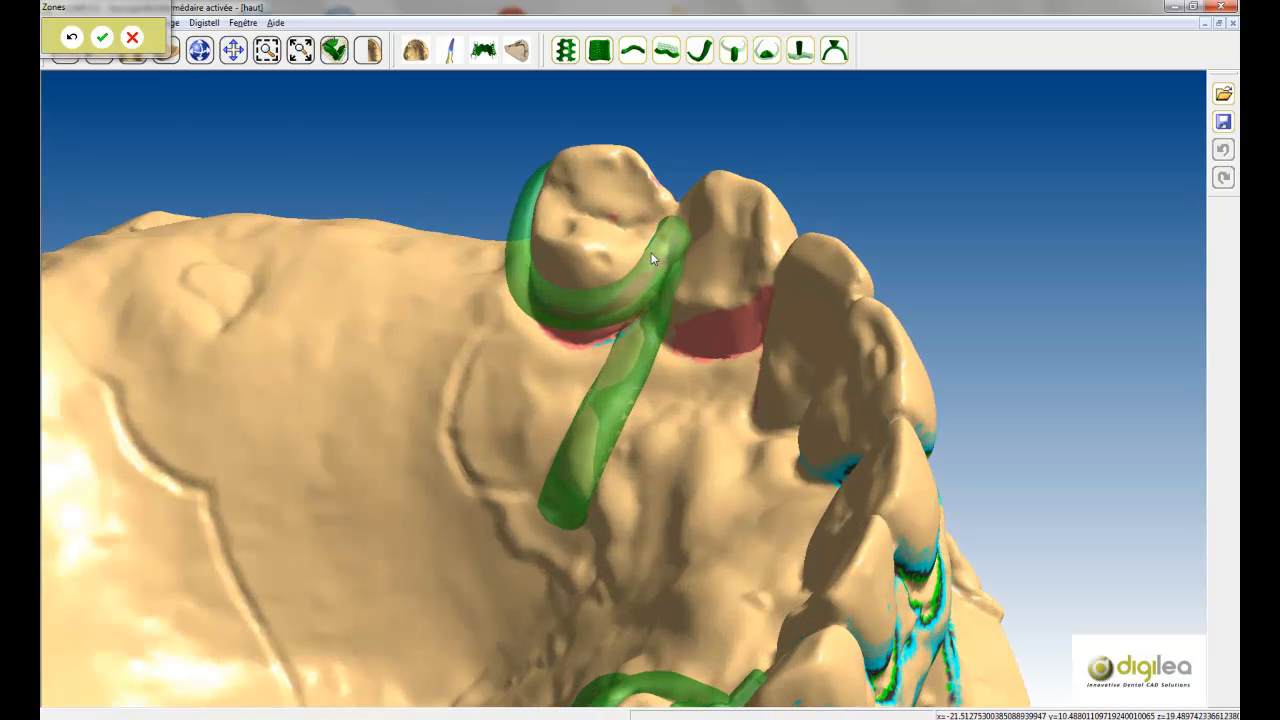
{"action": "left_click", "coordinate": [615, 227]}
{"action": "left_click", "coordinate": [639, 203]}
{"action": "left_click", "coordinate": [669, 211]}
{"action": "middle_click_drag", "start_coordinate": [589, 260], "coordinate": [582, 217]}
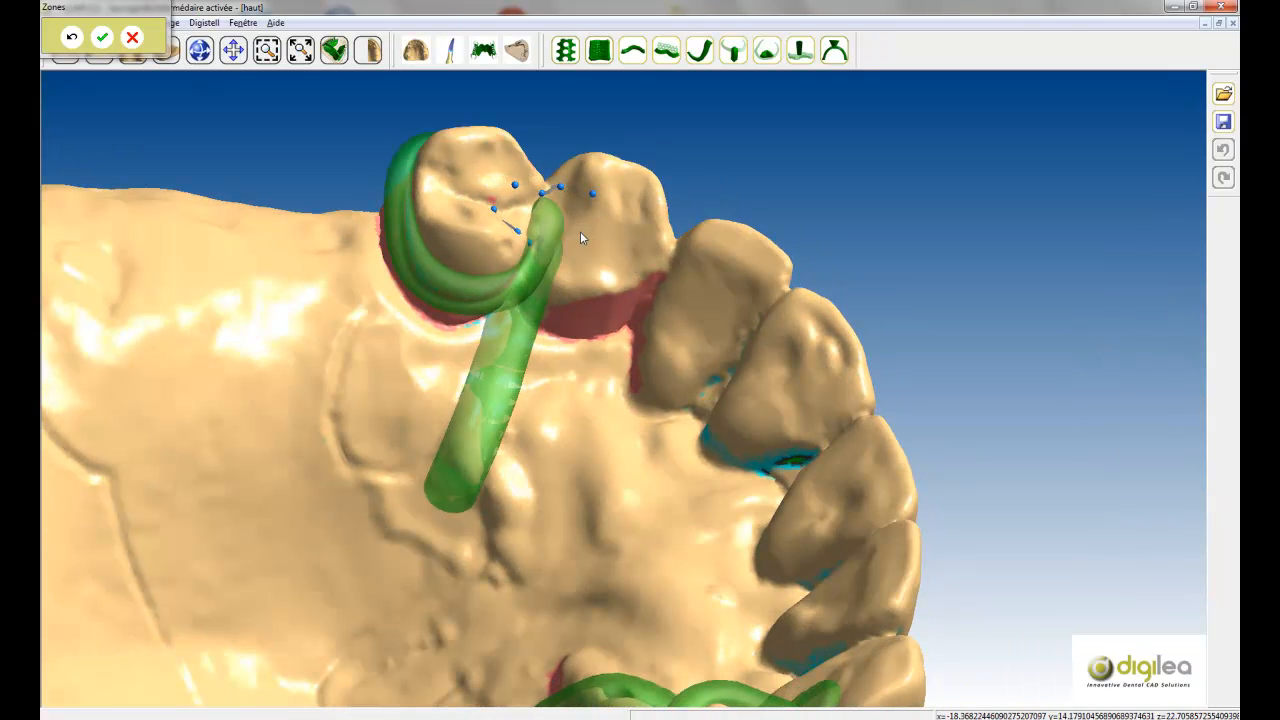
{"action": "left_click", "coordinate": [556, 255]}
{"action": "left_click", "coordinate": [102, 37]}
{"action": "left_click", "coordinate": [98, 113]}
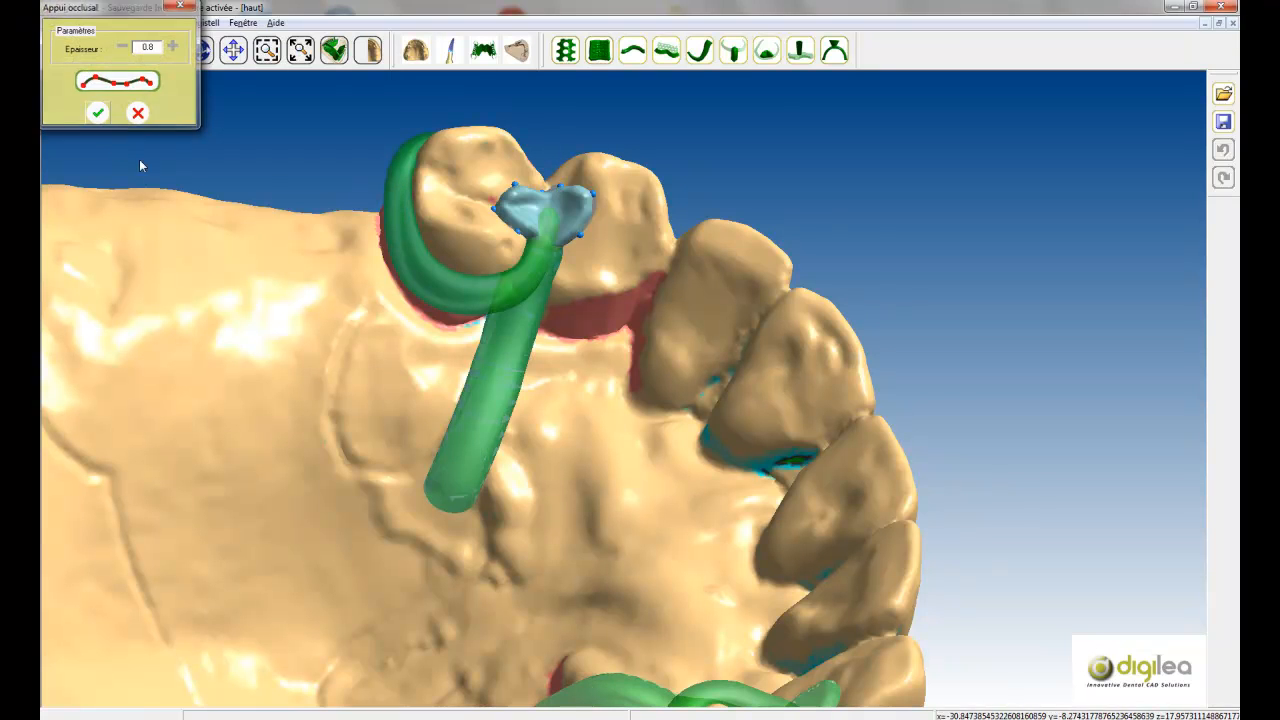
Start the palatal plate outline and place its first points along the edentulous ridge on the first clasp's side, towards the clasped tooth
{"action": "left_click", "coordinate": [598, 52]}
{"action": "left_click_drag", "start_coordinate": [560, 183], "coordinate": [466, 302]}
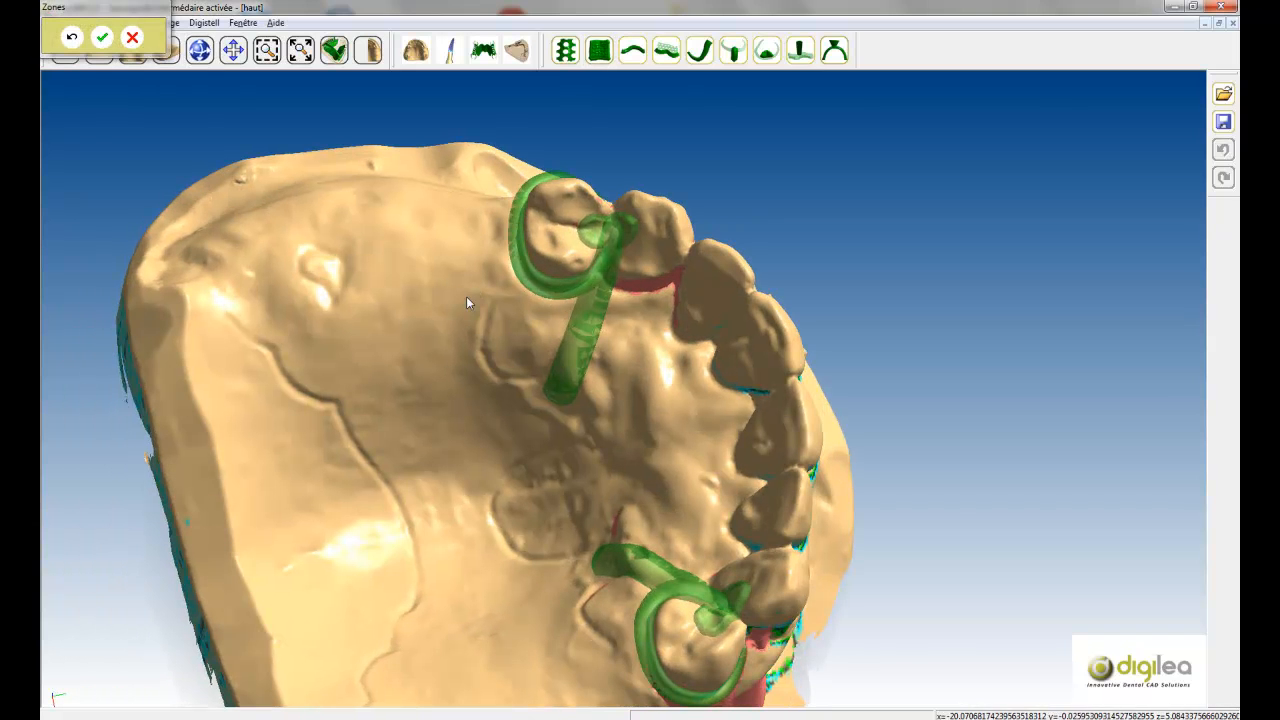
{"action": "scroll", "coordinate": [364, 368], "scroll_direction": "up", "scroll_amount": 3}
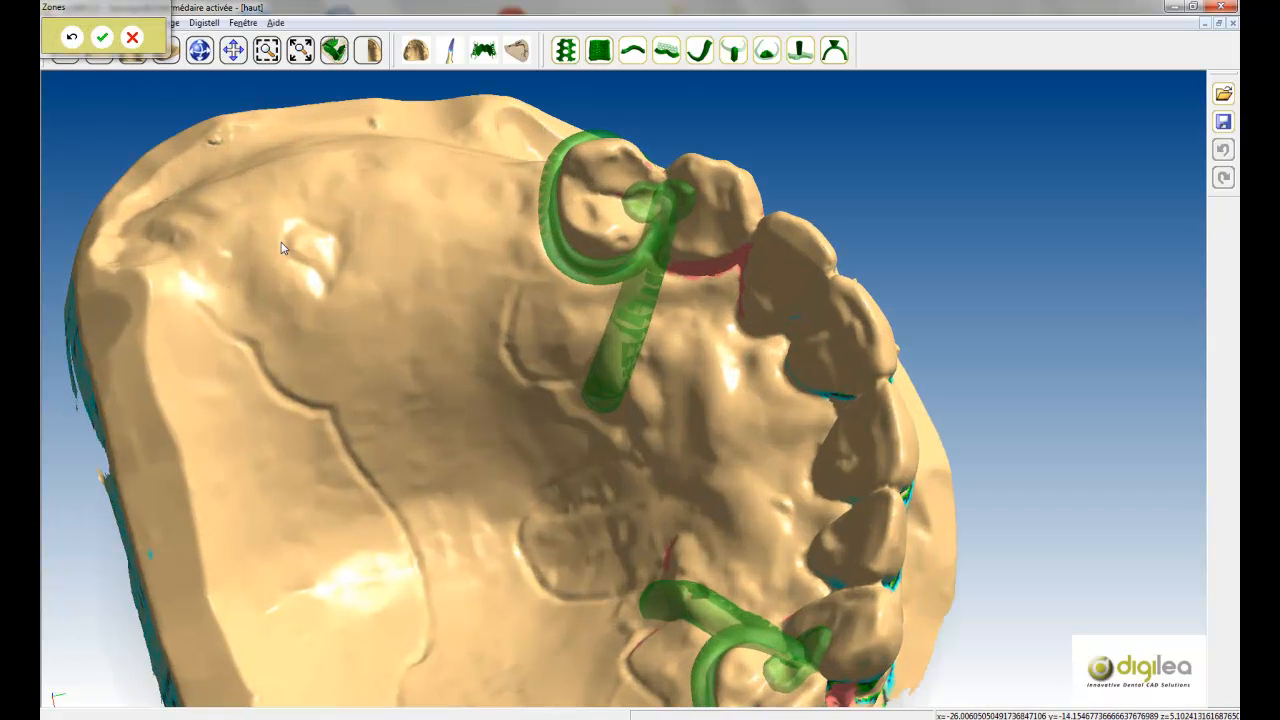
{"action": "left_click", "coordinate": [204, 301]}
{"action": "left_click", "coordinate": [311, 303]}
{"action": "left_click", "coordinate": [412, 288]}
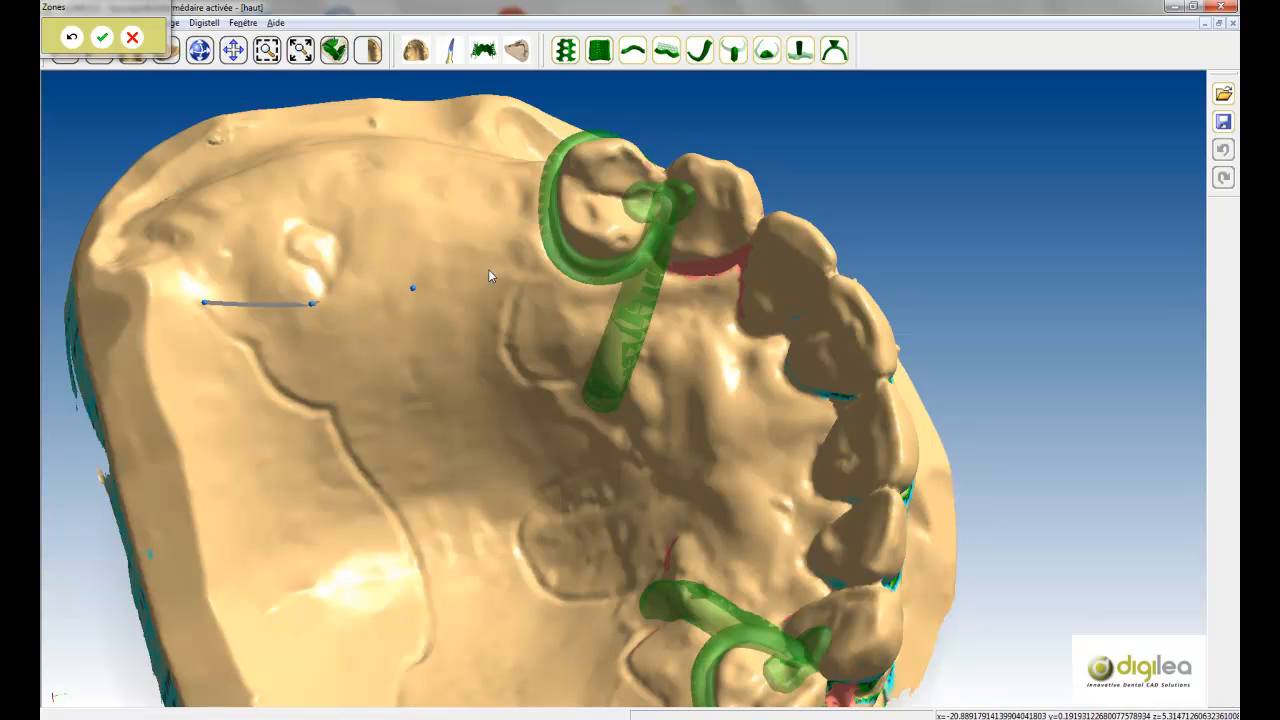
{"action": "left_click", "coordinate": [522, 276]}
Continue the plate outline around the recess behind the first clasp's tooth and across the palatal end of its Potence
{"action": "left_click", "coordinate": [522, 302]}
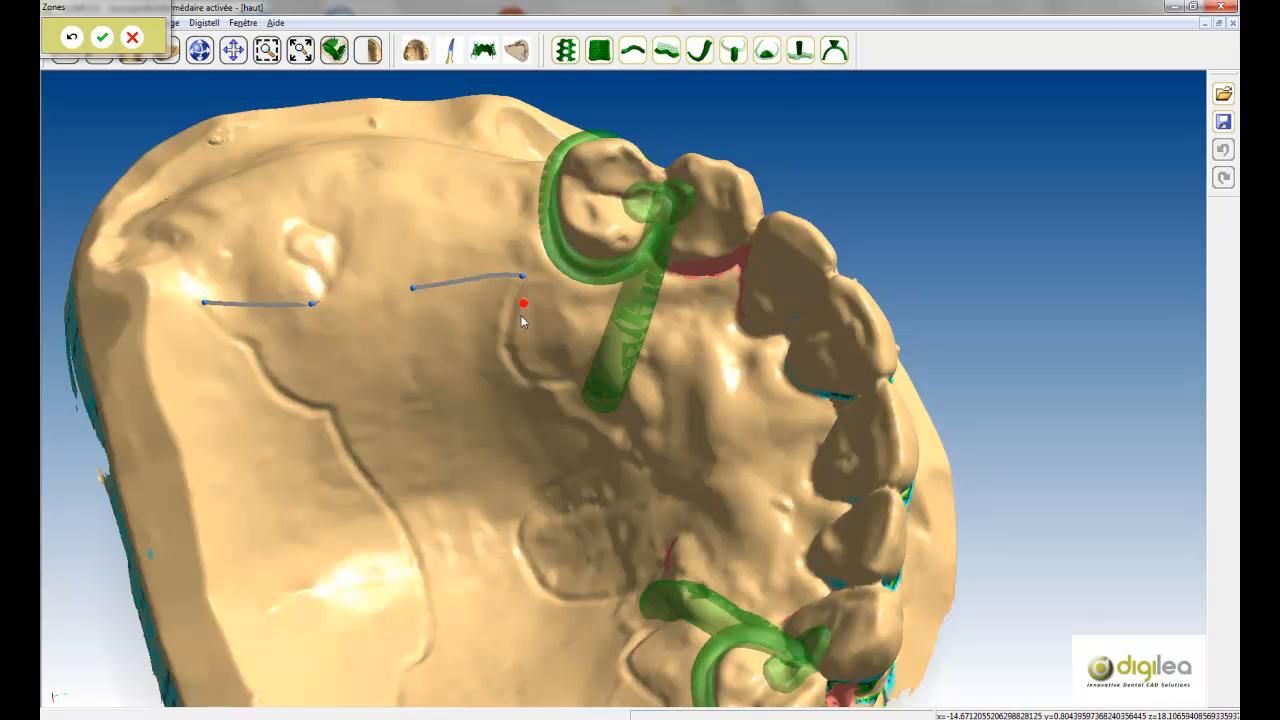
{"action": "left_click", "coordinate": [517, 330]}
{"action": "left_click", "coordinate": [514, 355]}
{"action": "left_click", "coordinate": [546, 375]}
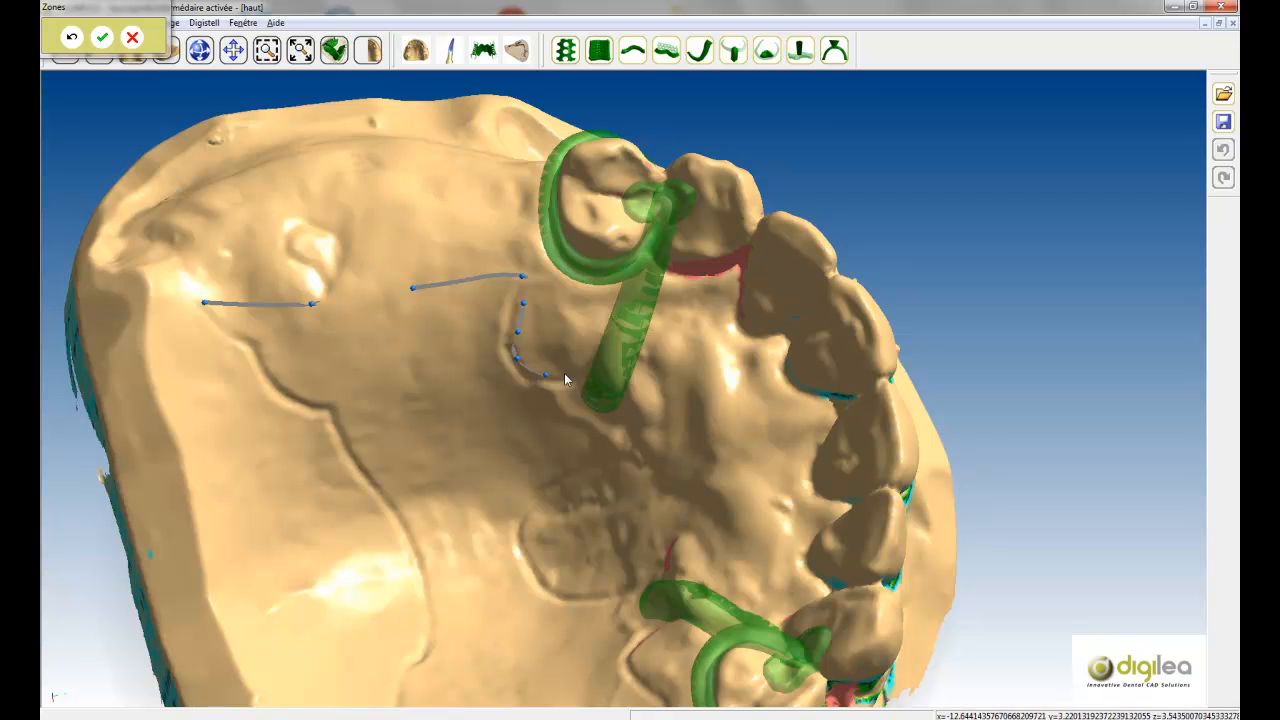
{"action": "right_click_drag", "start_coordinate": [622, 372], "coordinate": [624, 428]}
{"action": "scroll", "coordinate": [600, 424], "scroll_direction": "up", "scroll_amount": 4}
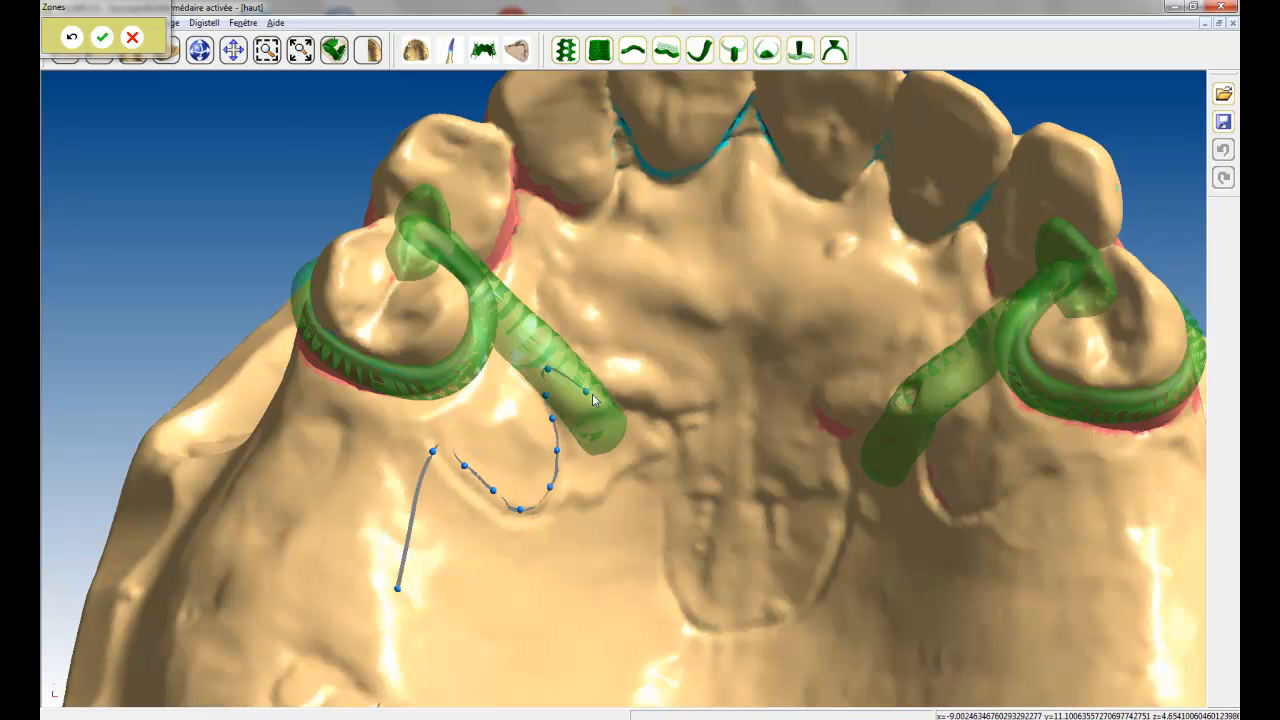
Continue the plate outline across the palate, following the rounded central groove towards the opposite Potence
{"action": "scroll", "coordinate": [757, 353], "scroll_direction": "down", "scroll_amount": 4}
{"action": "right_click_drag", "start_coordinate": [757, 353], "coordinate": [620, 399]}
{"action": "scroll", "coordinate": [620, 399], "scroll_direction": "up", "scroll_amount": 3}
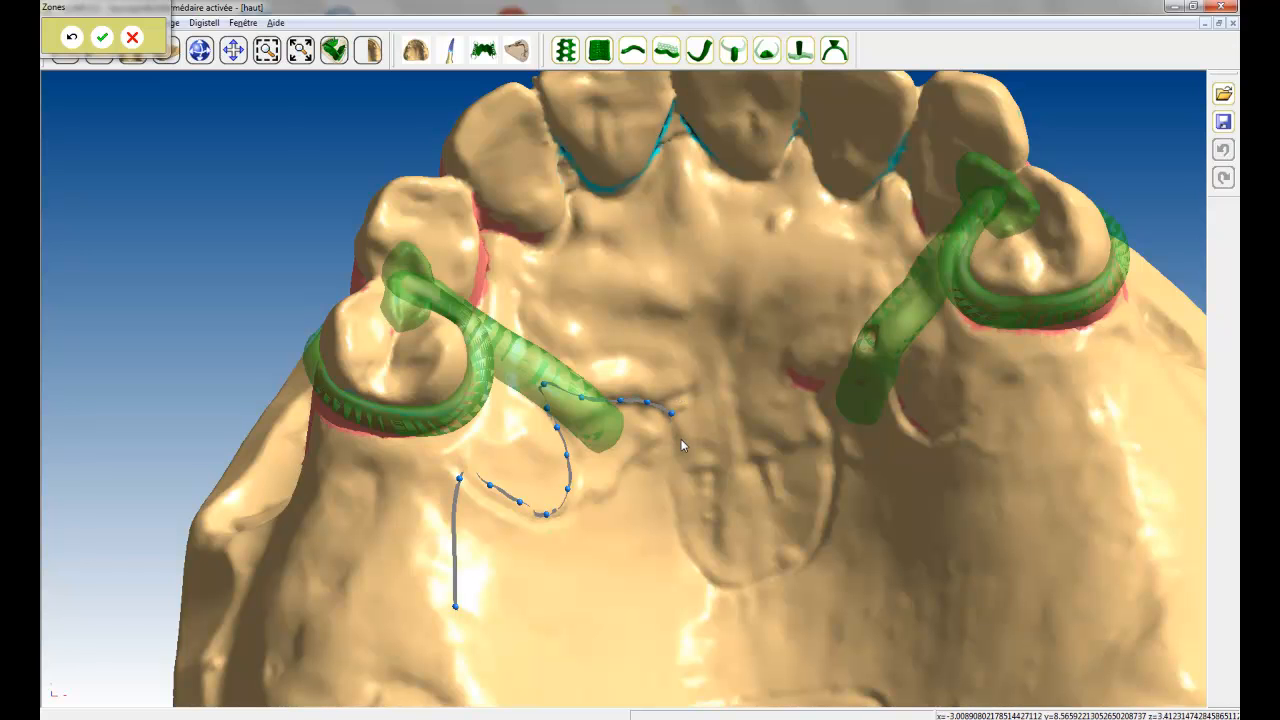
{"action": "left_click", "coordinate": [680, 477]}
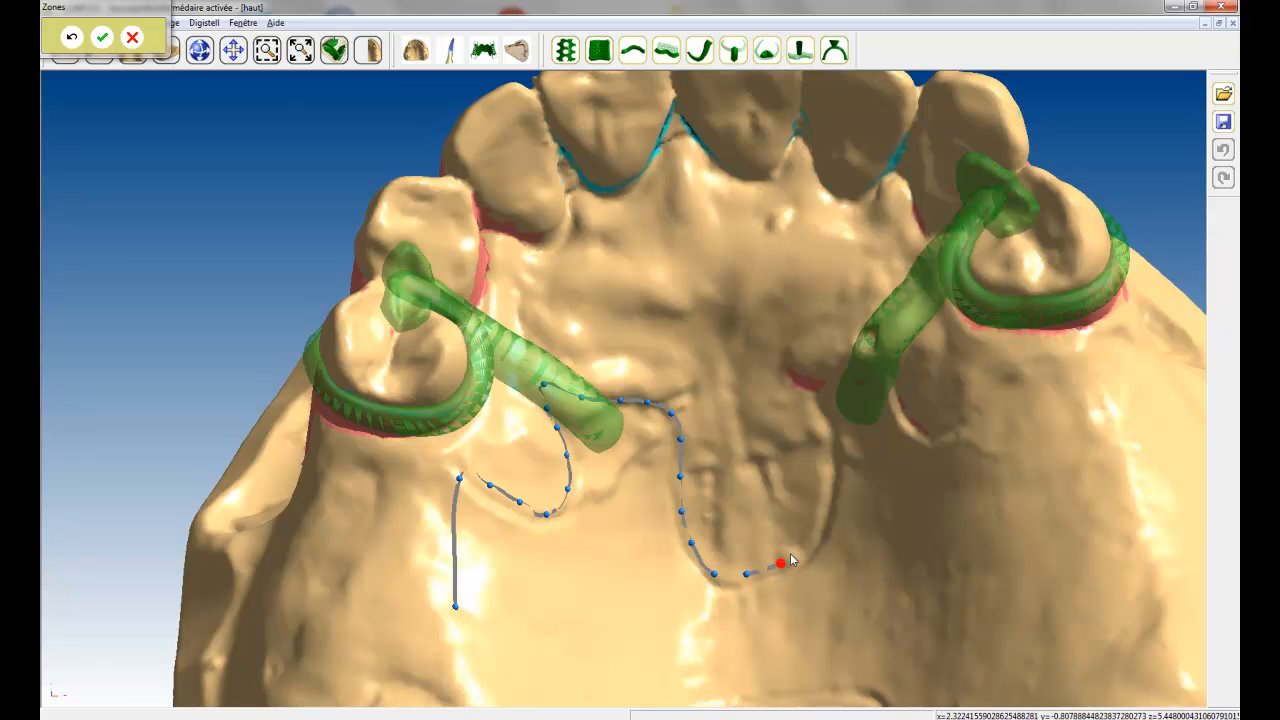
{"action": "left_click", "coordinate": [816, 498]}
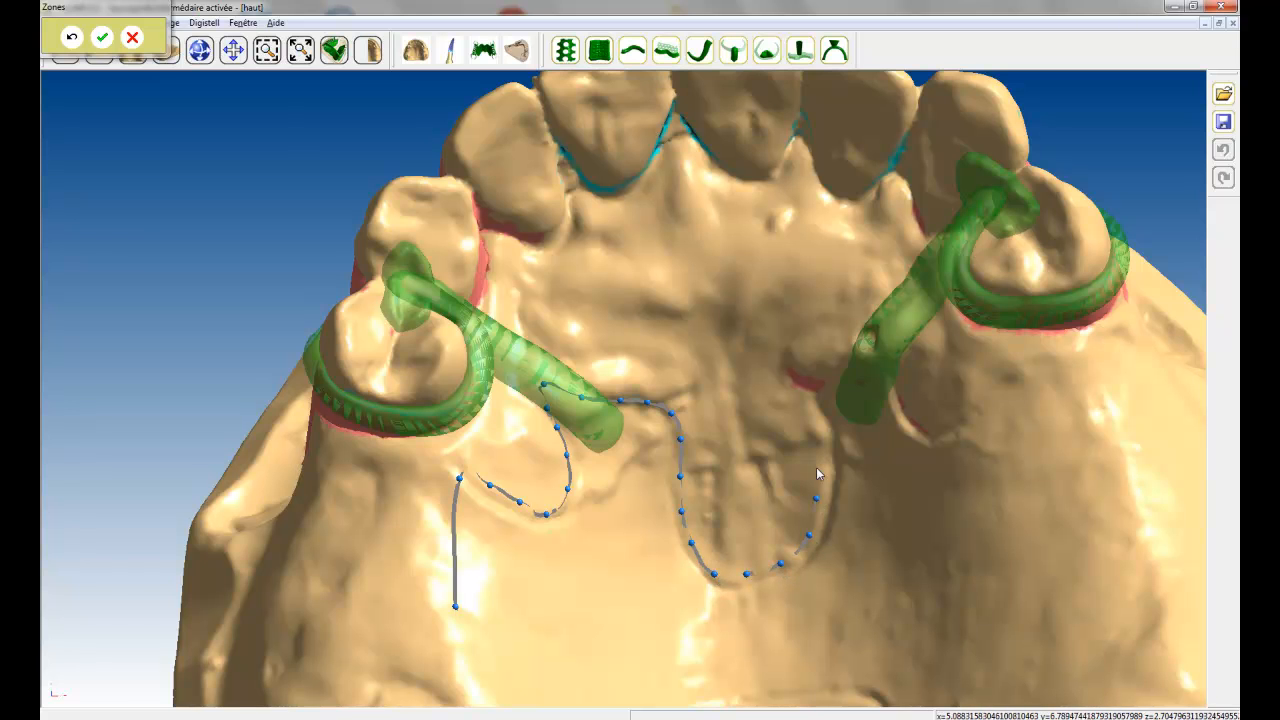
{"action": "left_click", "coordinate": [810, 363]}
Carry the plate outline past the opposite Potence and around the recess behind the second clasp's tooth
{"action": "middle_click_drag", "start_coordinate": [810, 363], "coordinate": [605, 368]}
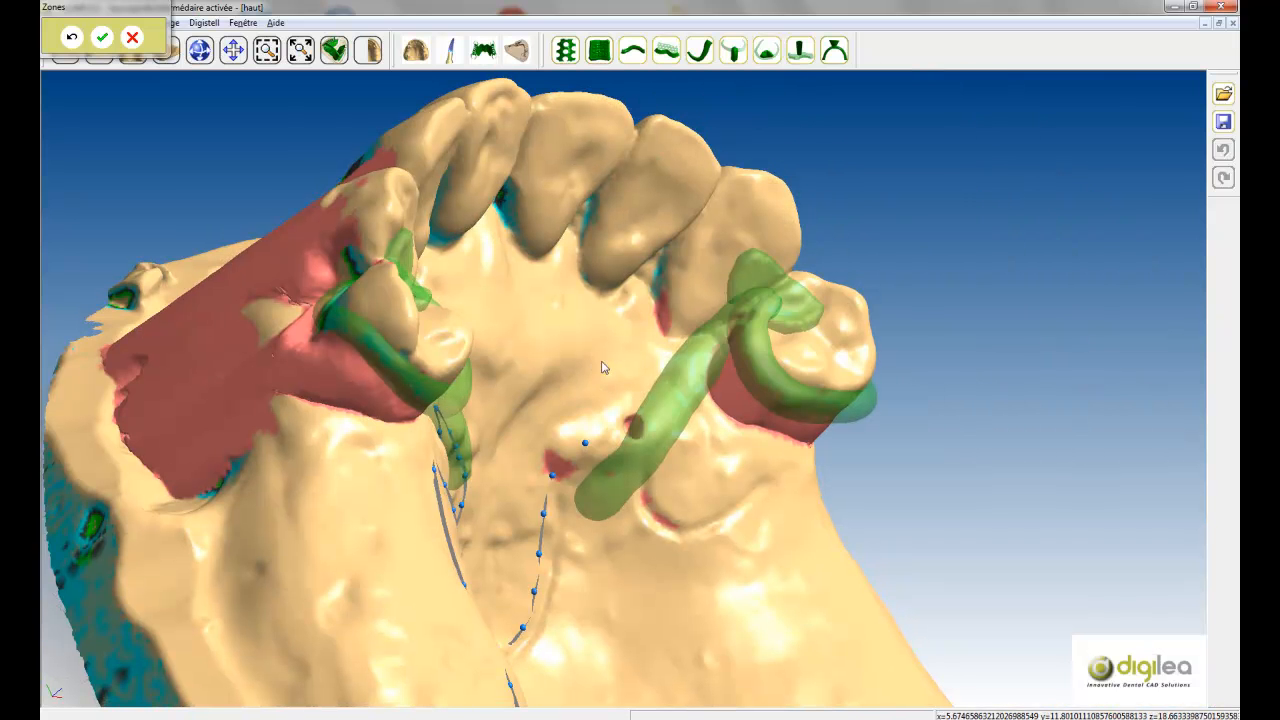
{"action": "left_click", "coordinate": [566, 438]}
{"action": "left_click", "coordinate": [641, 411]}
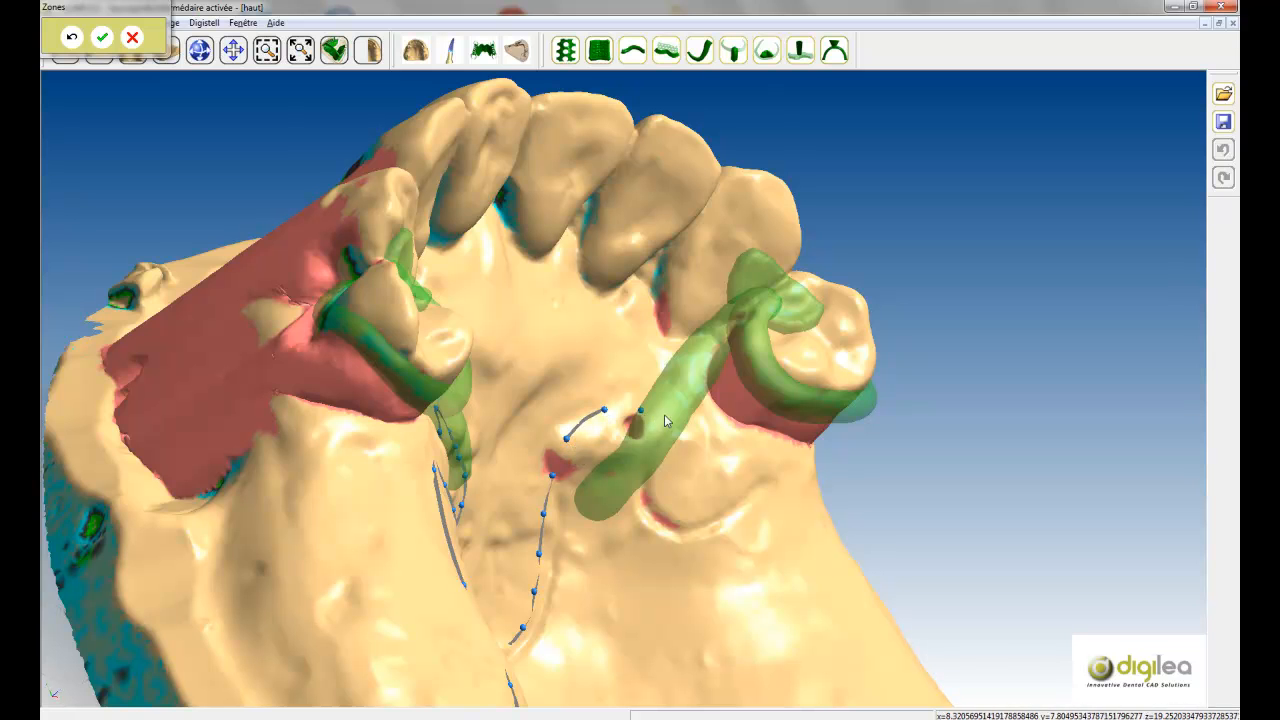
{"action": "left_click", "coordinate": [663, 501]}
{"action": "left_click", "coordinate": [687, 512]}
{"action": "left_click", "coordinate": [717, 505]}
{"action": "left_click", "coordinate": [755, 486]}
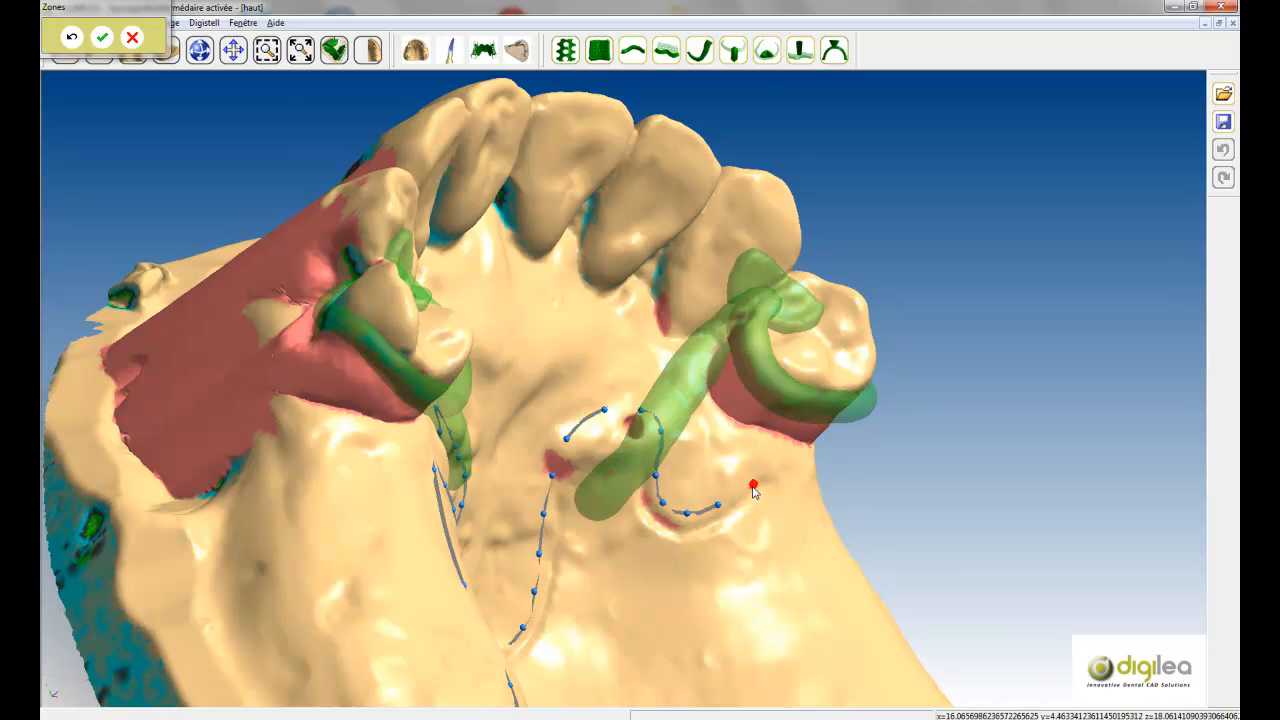
Extend the plate outline backwards along the edentulous ridge on the second clasp's side
{"action": "scroll", "coordinate": [757, 490], "scroll_direction": "down", "scroll_amount": 3}
{"action": "middle_click_drag", "start_coordinate": [863, 566], "coordinate": [757, 236]}
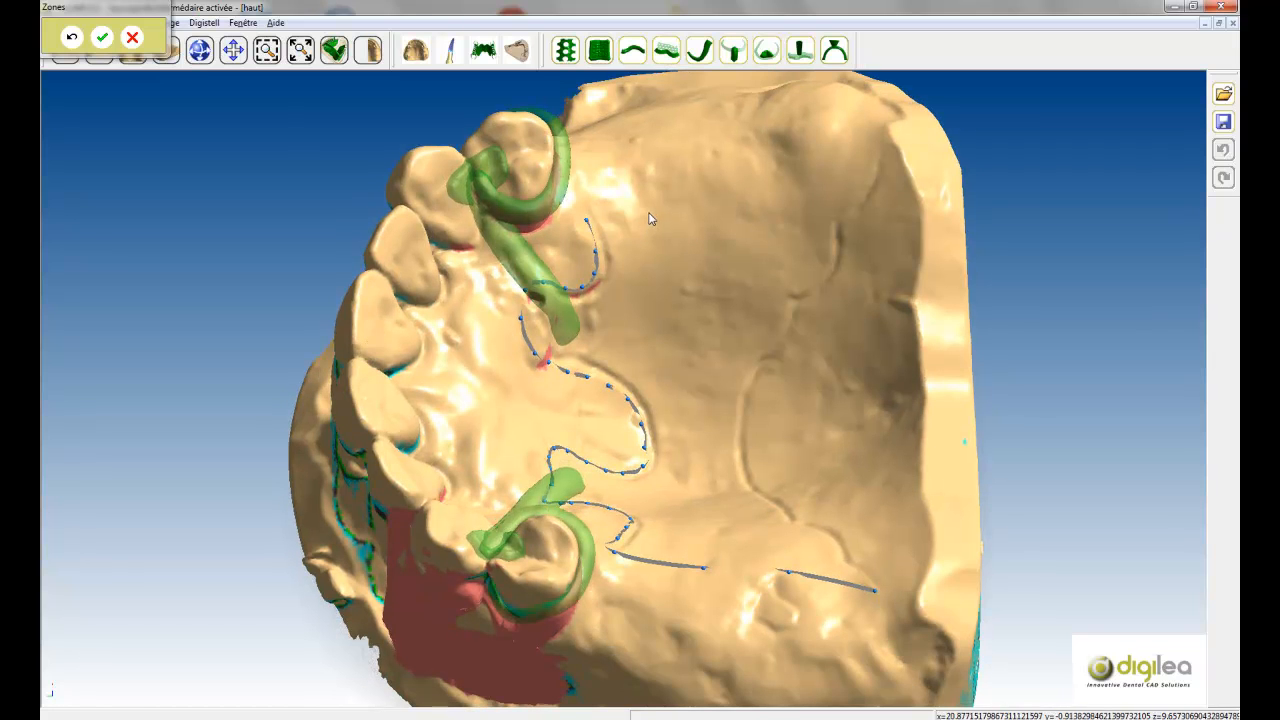
{"action": "left_click", "coordinate": [745, 206]}
{"action": "left_click", "coordinate": [818, 189]}
Complete the plate outline along the rear palatal border and validate the plate with the Granité 3 model and a thickness of 0.6
{"action": "middle_click_drag", "start_coordinate": [470, 347], "coordinate": [709, 121]}
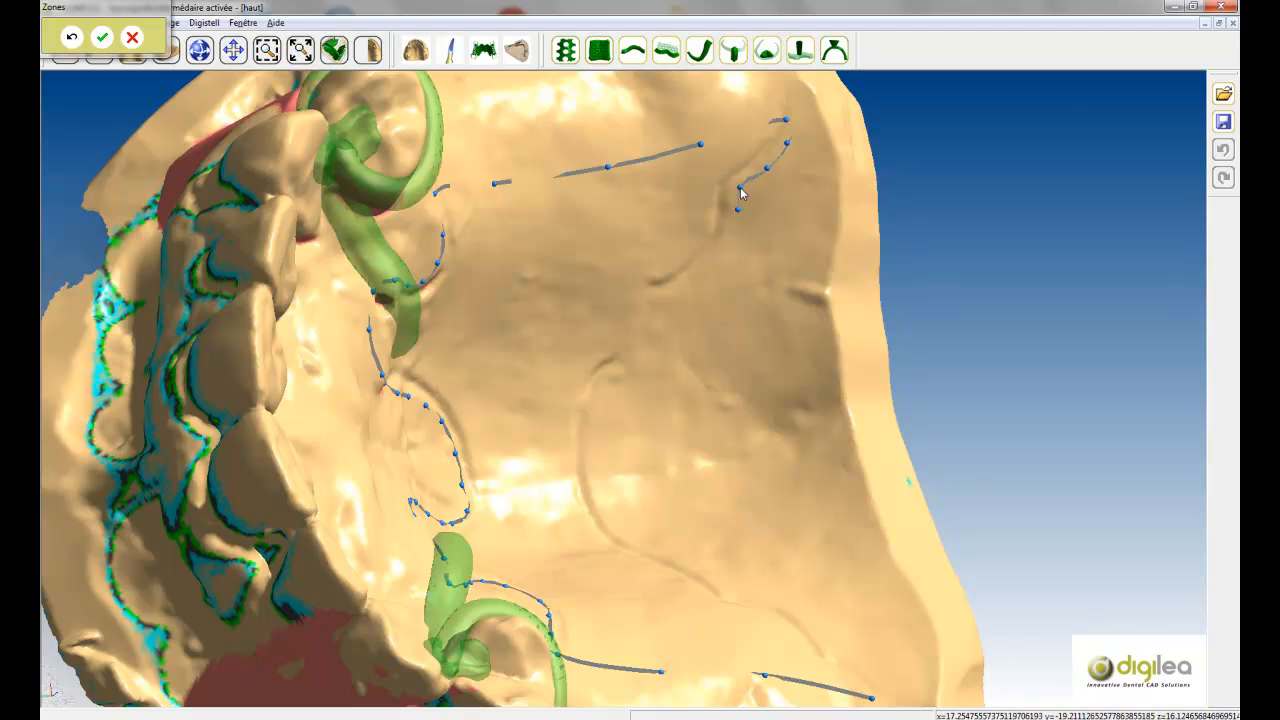
{"action": "left_click", "coordinate": [724, 241]}
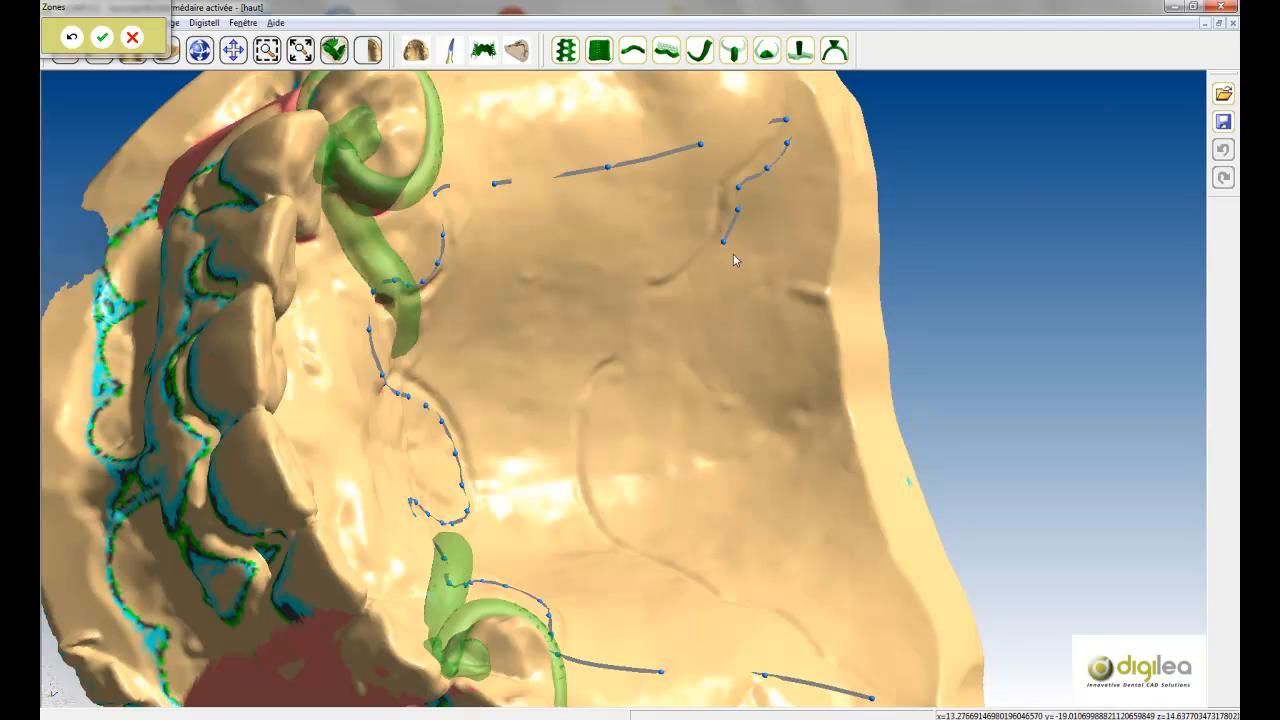
{"action": "left_click", "coordinate": [715, 264]}
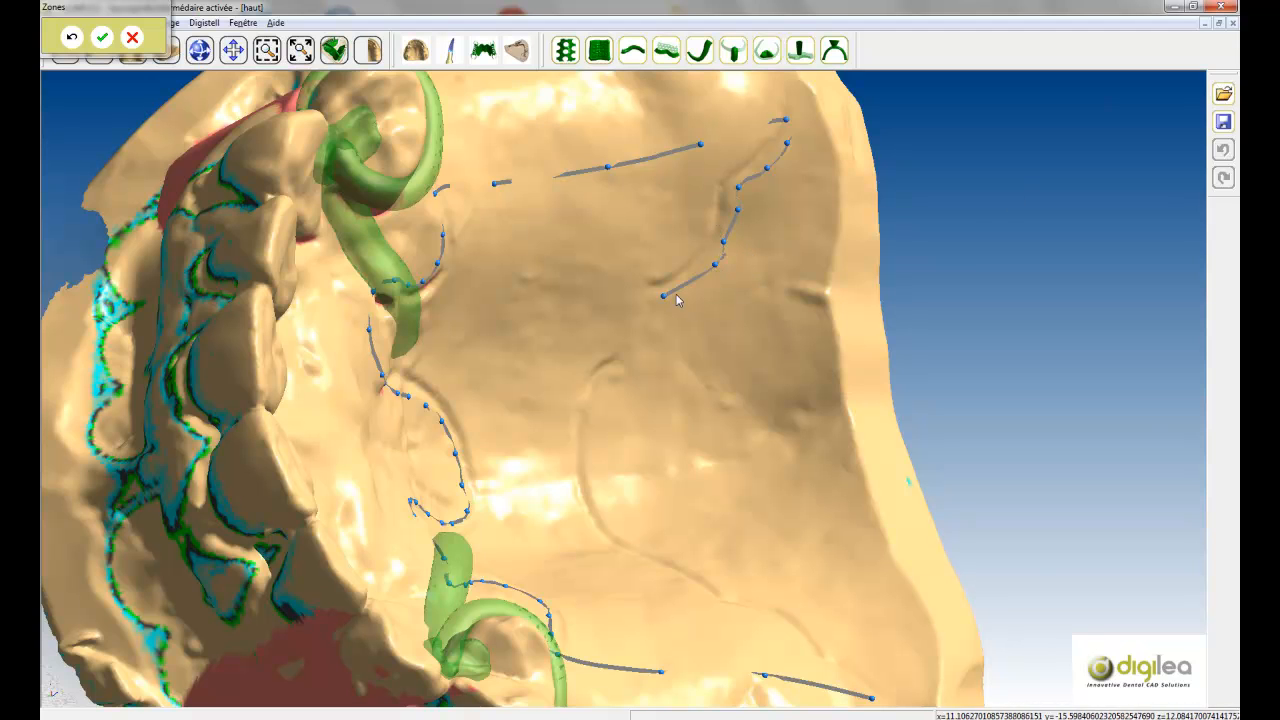
{"action": "left_click", "coordinate": [676, 292]}
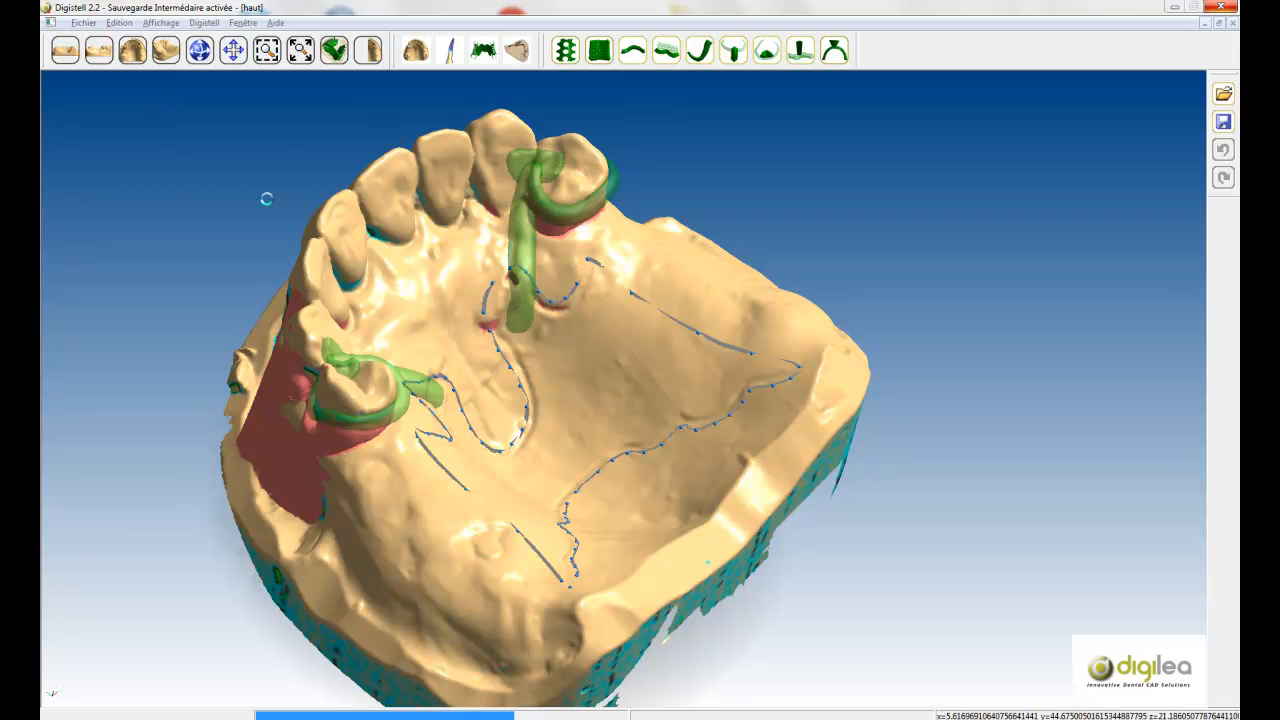
{"action": "mouse_move", "coordinate": [528, 340]}
{"action": "right_mouse_down"}
{"action": "mouse_move", "coordinate": [528, 384]}
{"action": "mouse_move", "coordinate": [551, 318]}
{"action": "mouse_move", "coordinate": [560, 340]}
{"action": "mouse_move", "coordinate": [569, 334]}
{"action": "mouse_move", "coordinate": [463, 349]}
{"action": "mouse_move", "coordinate": [477, 363]}
{"action": "mouse_move", "coordinate": [514, 359]}
{"action": "right_mouse_up"}
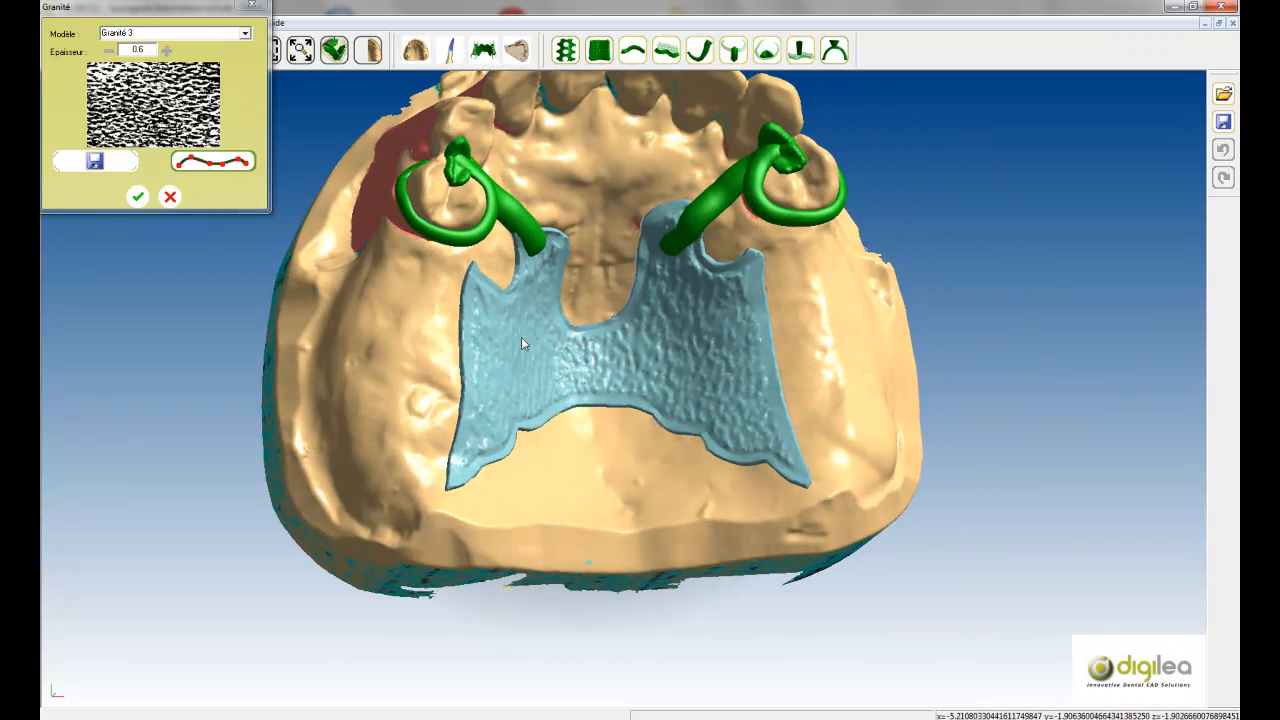
{"action": "left_click", "coordinate": [138, 196]}
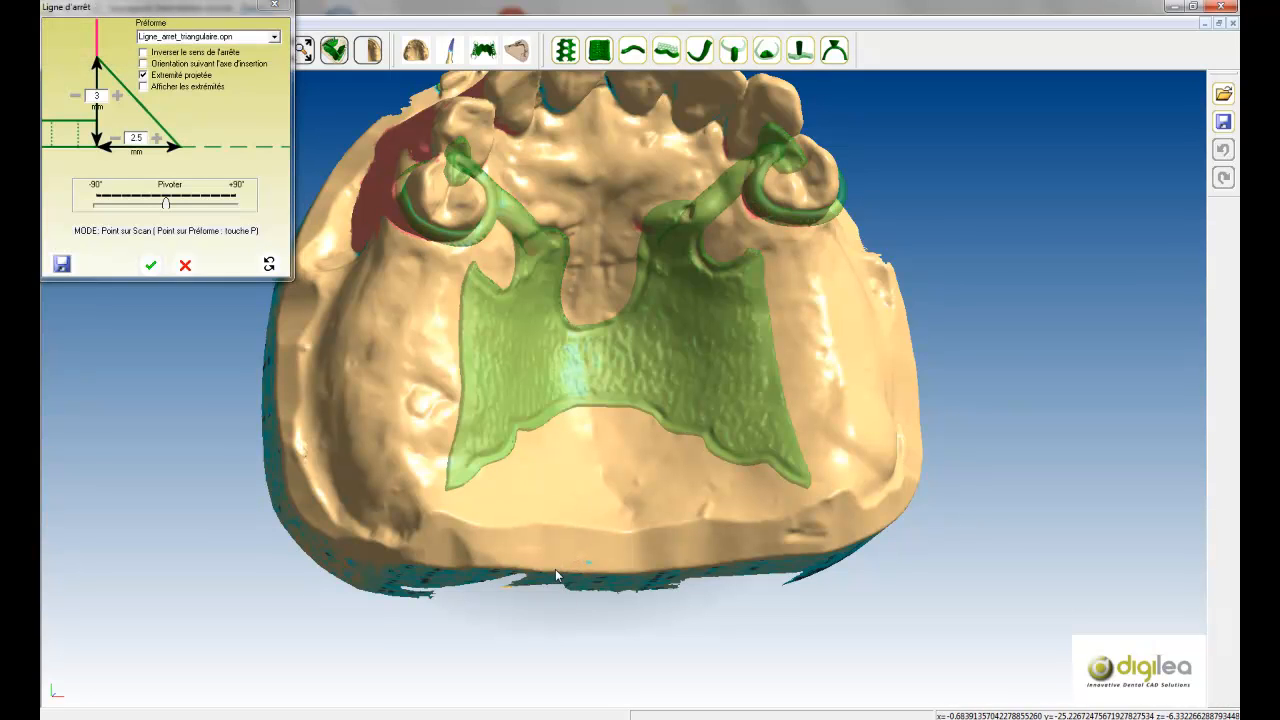
Draw a Ligne d'arrêt with the Ligne_arret_triangulaire.opn preform along the plate's ridge-side edge behind the second clasp
{"action": "mouse_move", "coordinate": [630, 512]}
{"action": "right_mouse_down"}
{"action": "mouse_move", "coordinate": [663, 480]}
{"action": "mouse_move", "coordinate": [677, 580]}
{"action": "mouse_move", "coordinate": [631, 515]}
{"action": "right_mouse_up"}
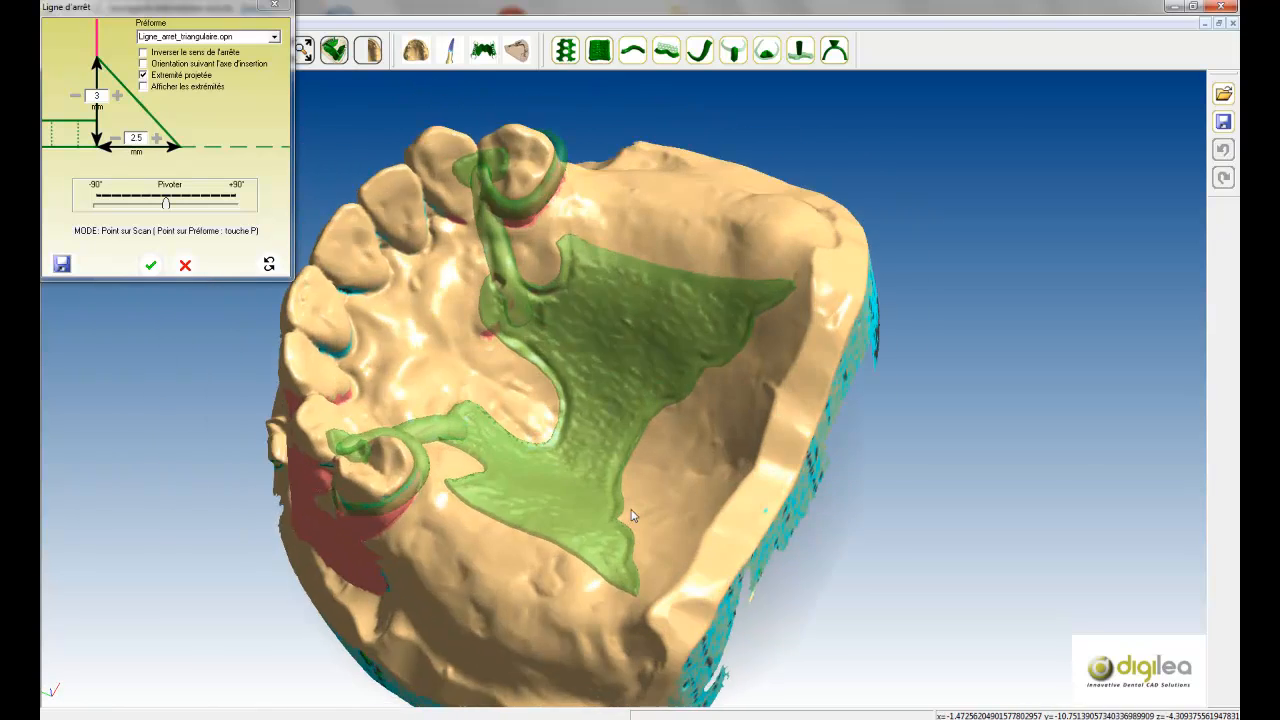
{"action": "scroll", "coordinate": [631, 513], "scroll_direction": "down", "scroll_amount": 3}
{"action": "scroll", "coordinate": [585, 288], "scroll_direction": "up", "scroll_amount": 7}
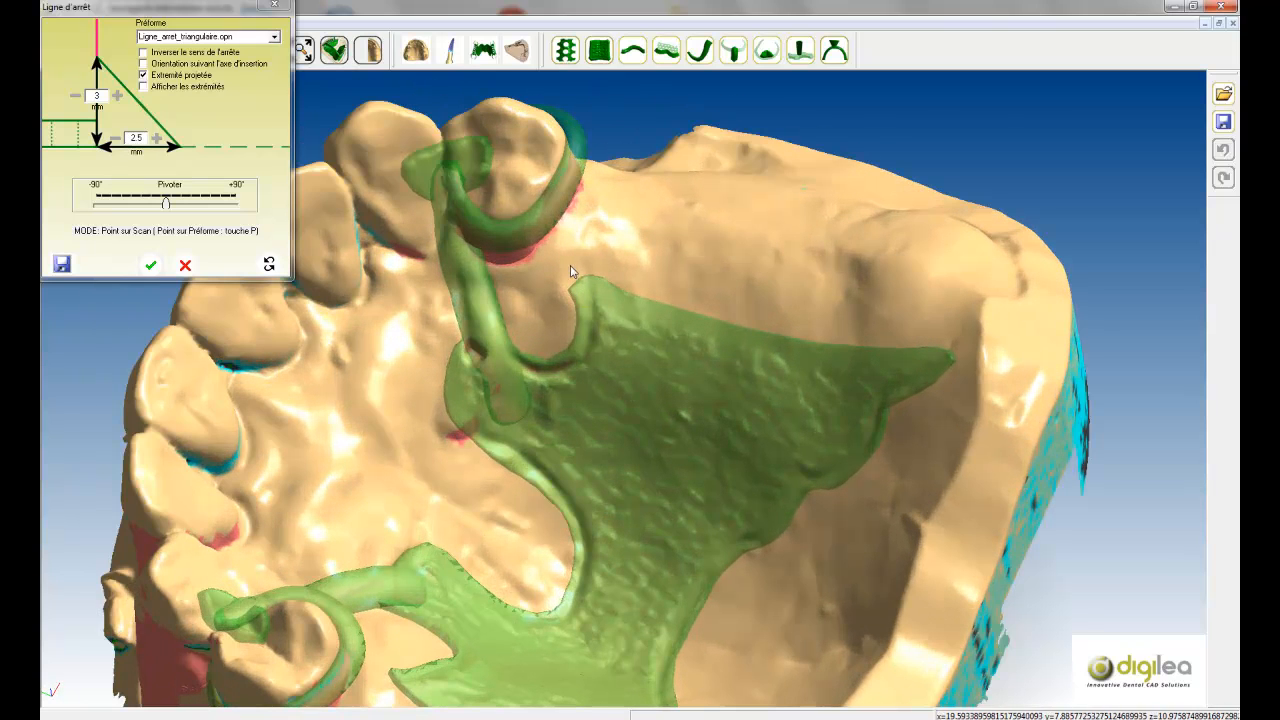
{"action": "left_click", "coordinate": [665, 314]}
{"action": "left_click", "coordinate": [826, 351]}
{"action": "left_click", "coordinate": [946, 352]}
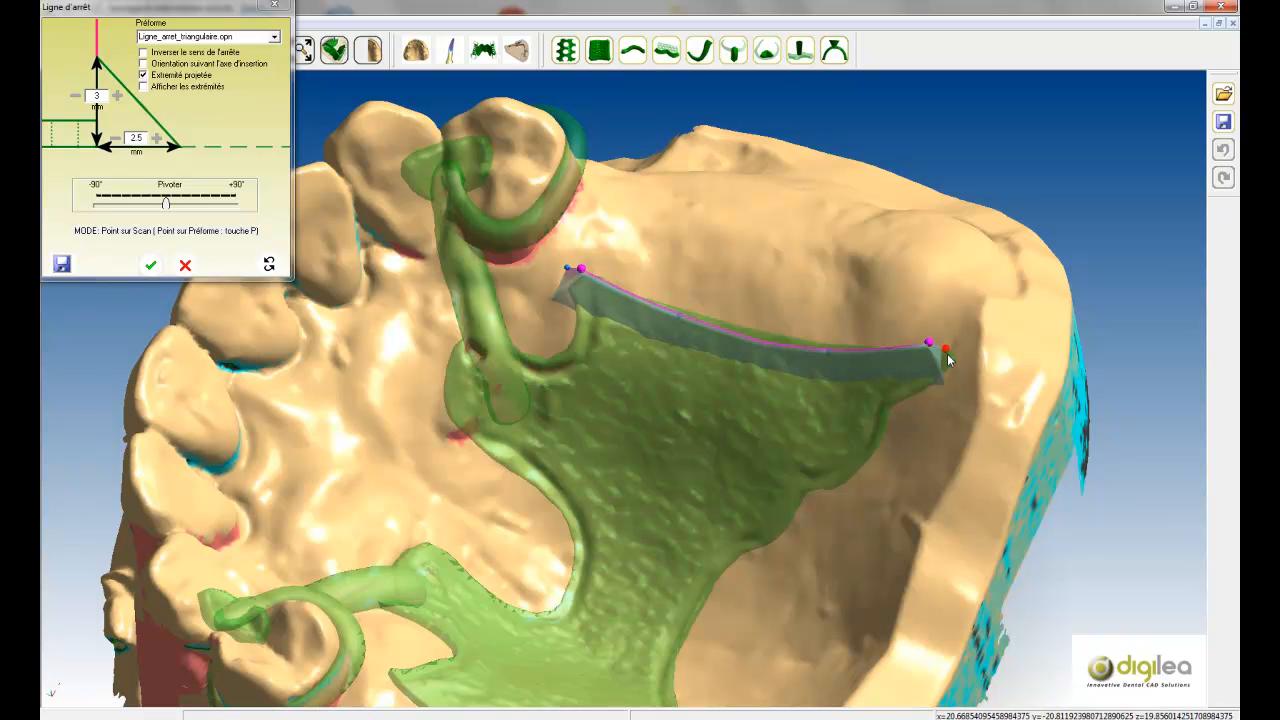
Enable Orientation suivant l'axe d'insertion and Afficher les extrémités for the stop line
{"action": "scroll", "coordinate": [625, 374], "scroll_direction": "down", "scroll_amount": 3}
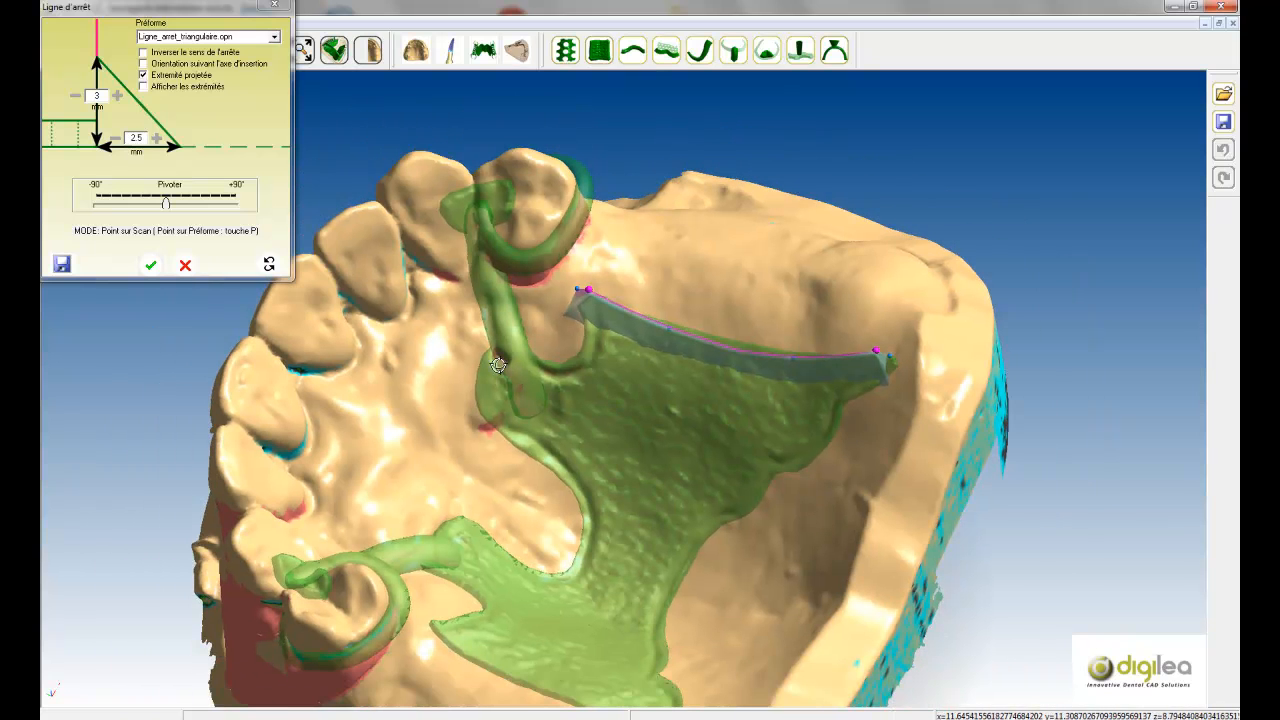
{"action": "scroll", "coordinate": [498, 366], "scroll_direction": "up", "scroll_amount": 2}
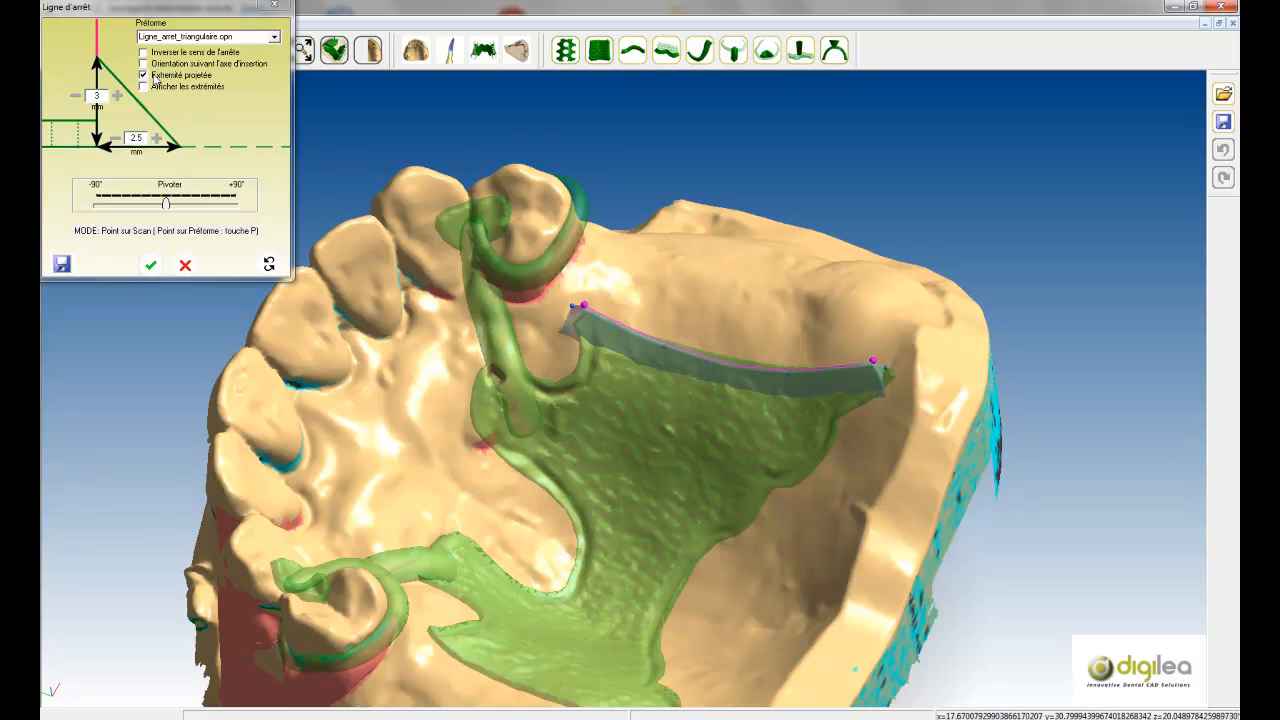
{"action": "left_click", "coordinate": [143, 63]}
{"action": "left_click", "coordinate": [143, 86]}
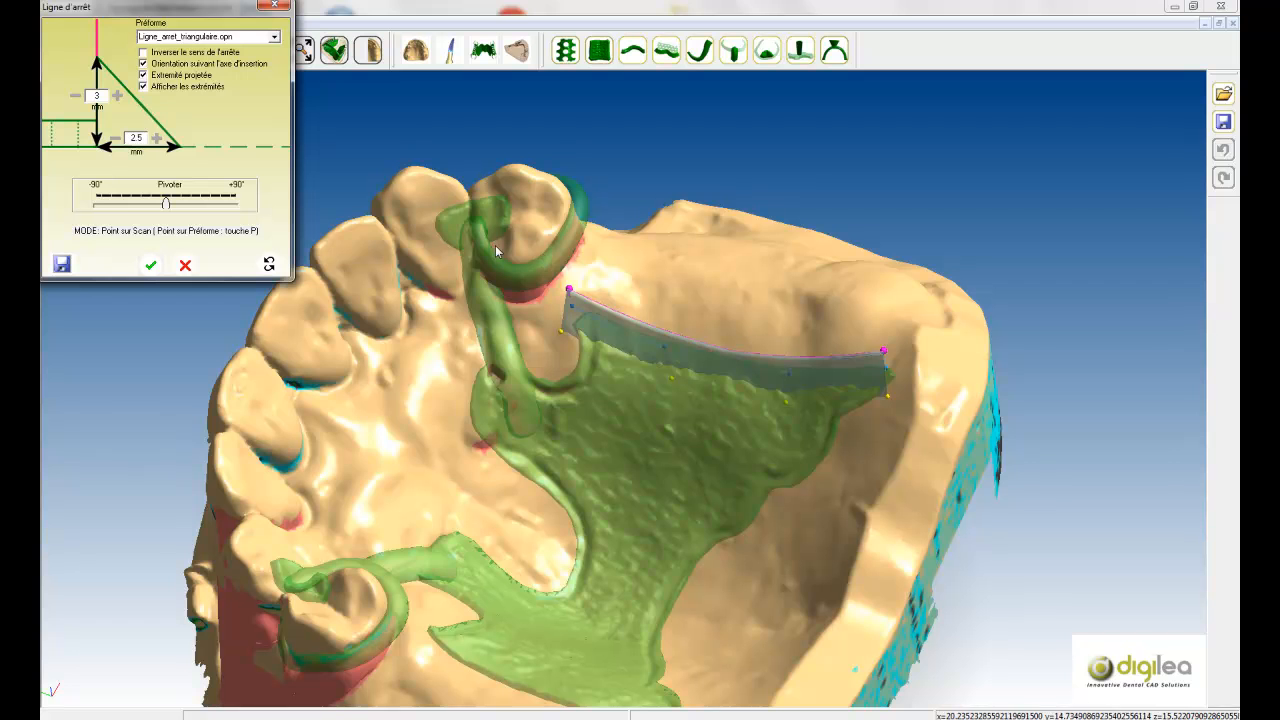
Reshape the stop line's two ends, extending the front towards the clasp and fitting the rear to the plate's tip
{"action": "scroll", "coordinate": [617, 278], "scroll_direction": "up", "scroll_amount": 4}
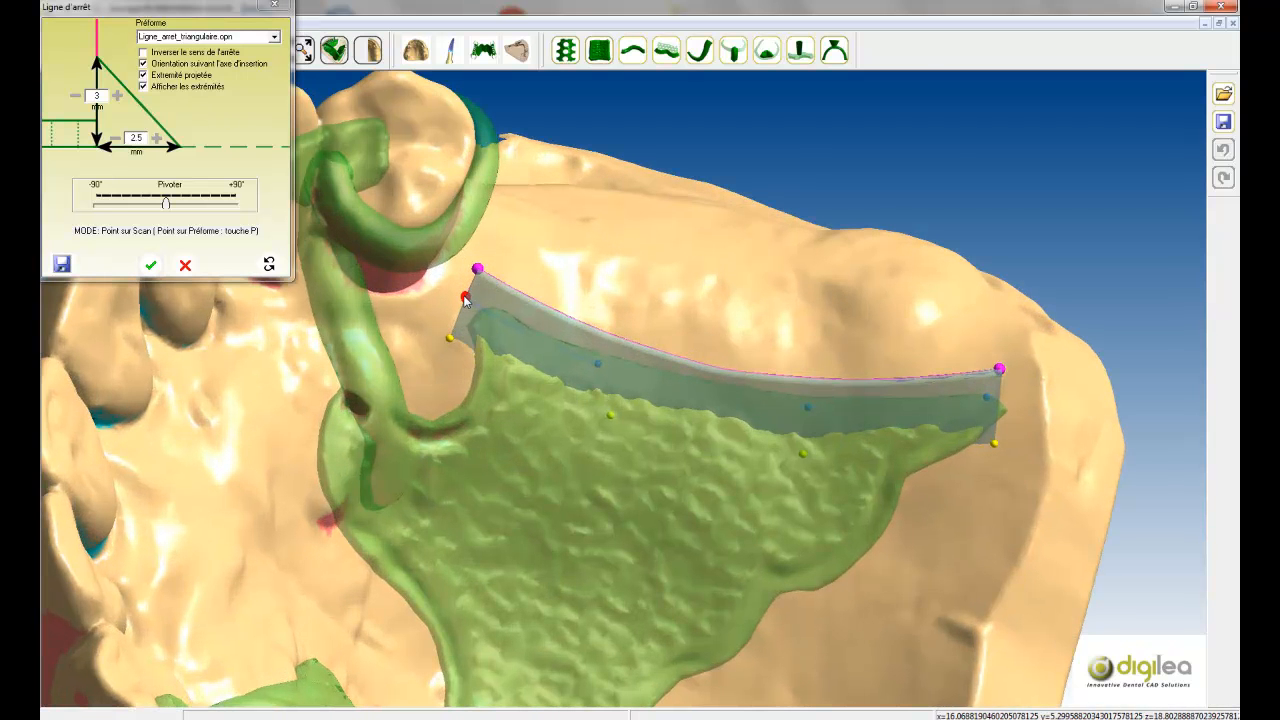
{"action": "left_click_drag", "start_coordinate": [599, 366], "coordinate": [455, 270]}
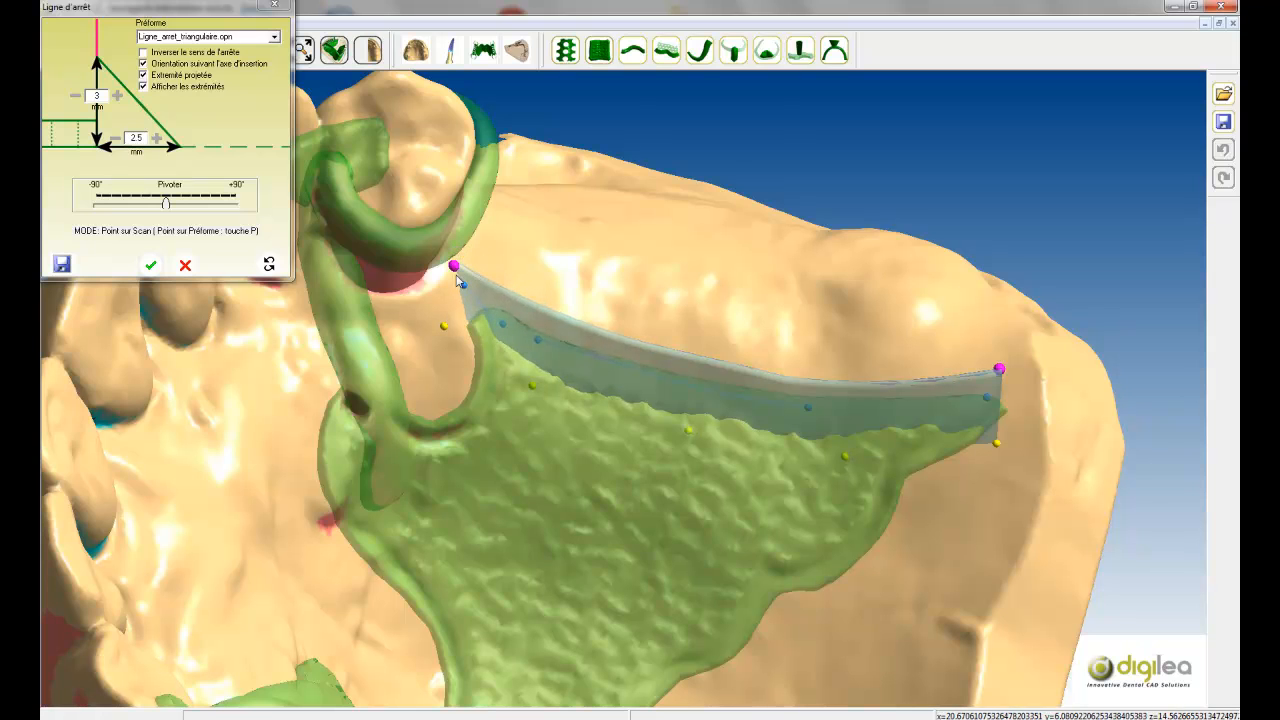
{"action": "left_click_drag", "start_coordinate": [1001, 378], "coordinate": [980, 431]}
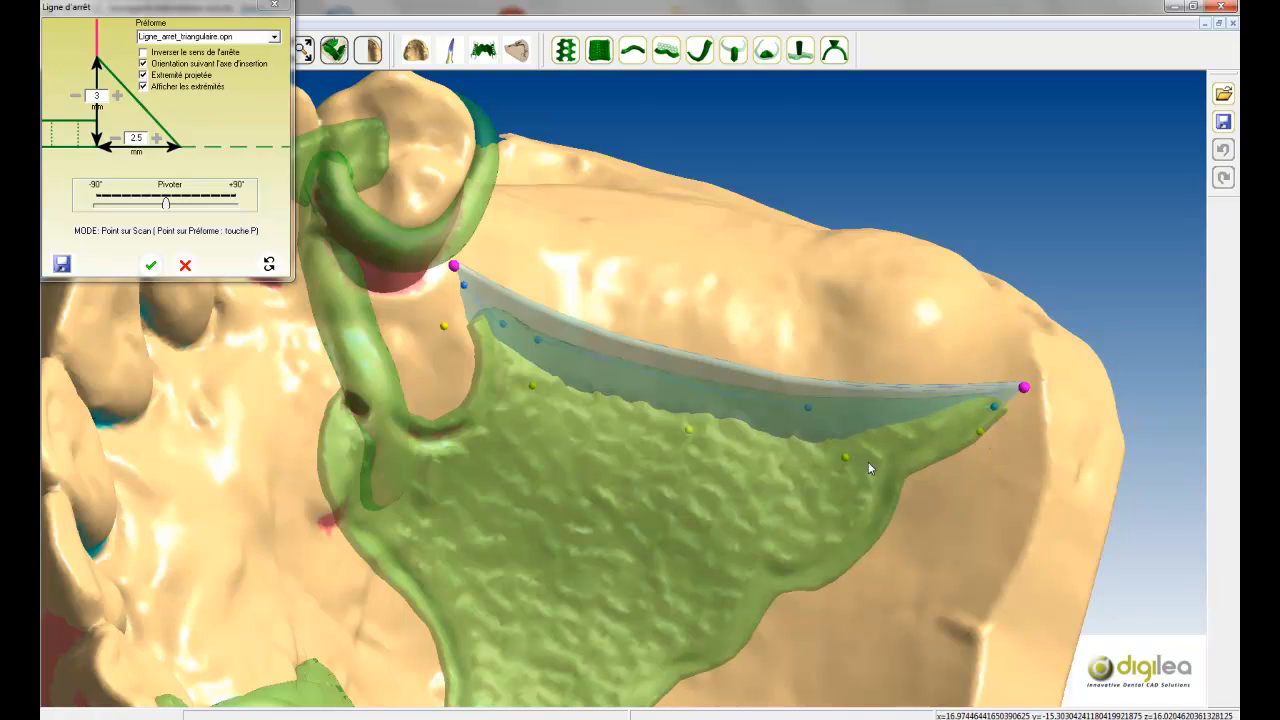
Move the stop line's lower edge points further onto the plate's surface and validate the stop line
{"action": "left_click_drag", "start_coordinate": [906, 458], "coordinate": [928, 461]}
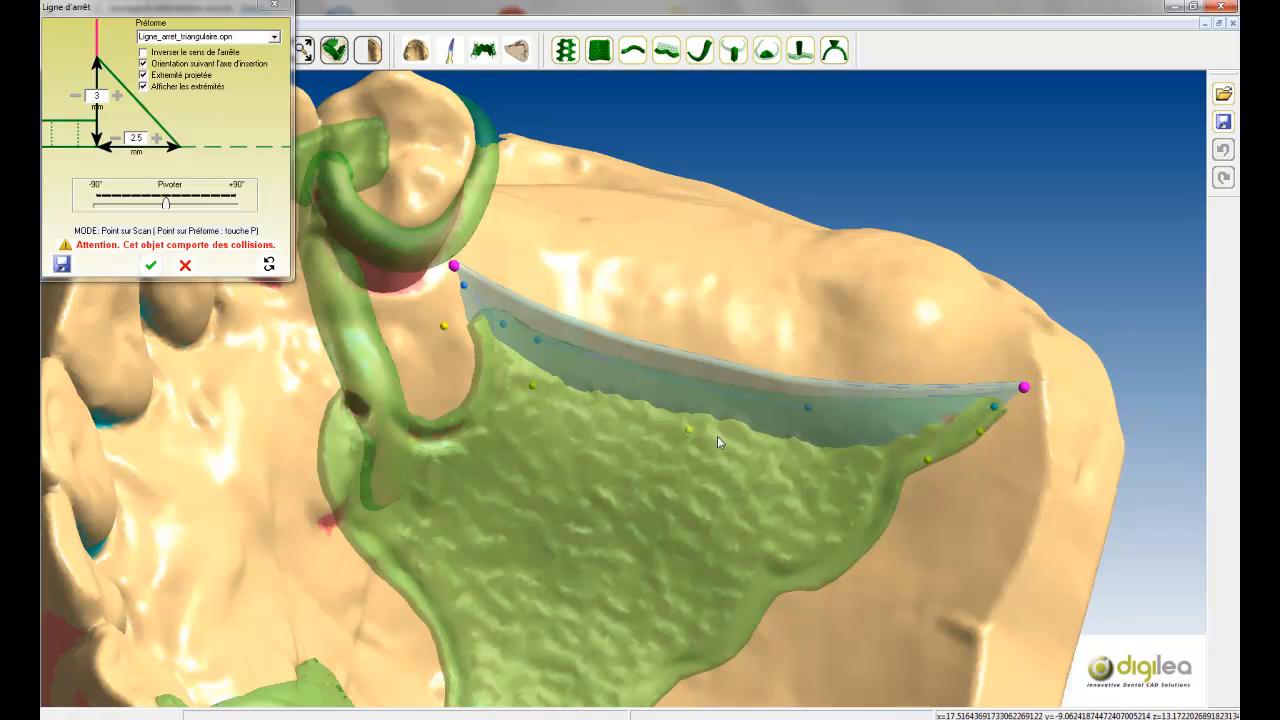
{"action": "left_click_drag", "start_coordinate": [697, 437], "coordinate": [653, 453]}
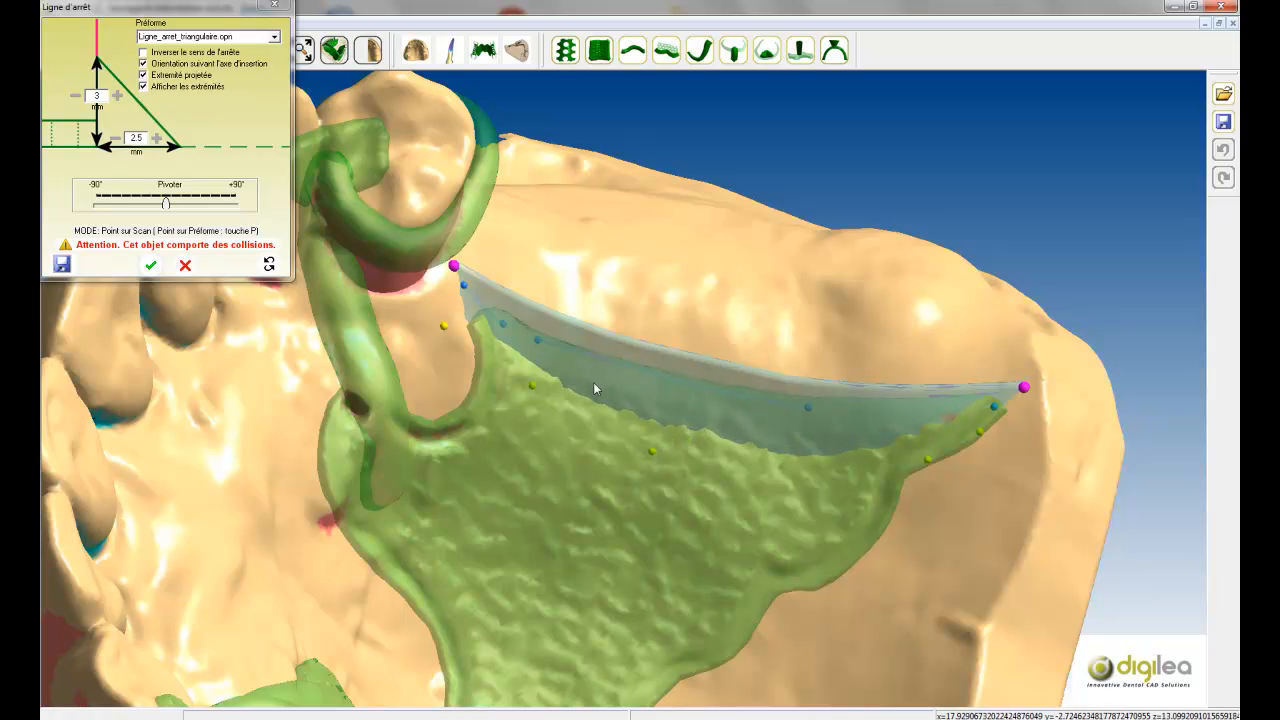
{"action": "left_click_drag", "start_coordinate": [526, 388], "coordinate": [494, 395]}
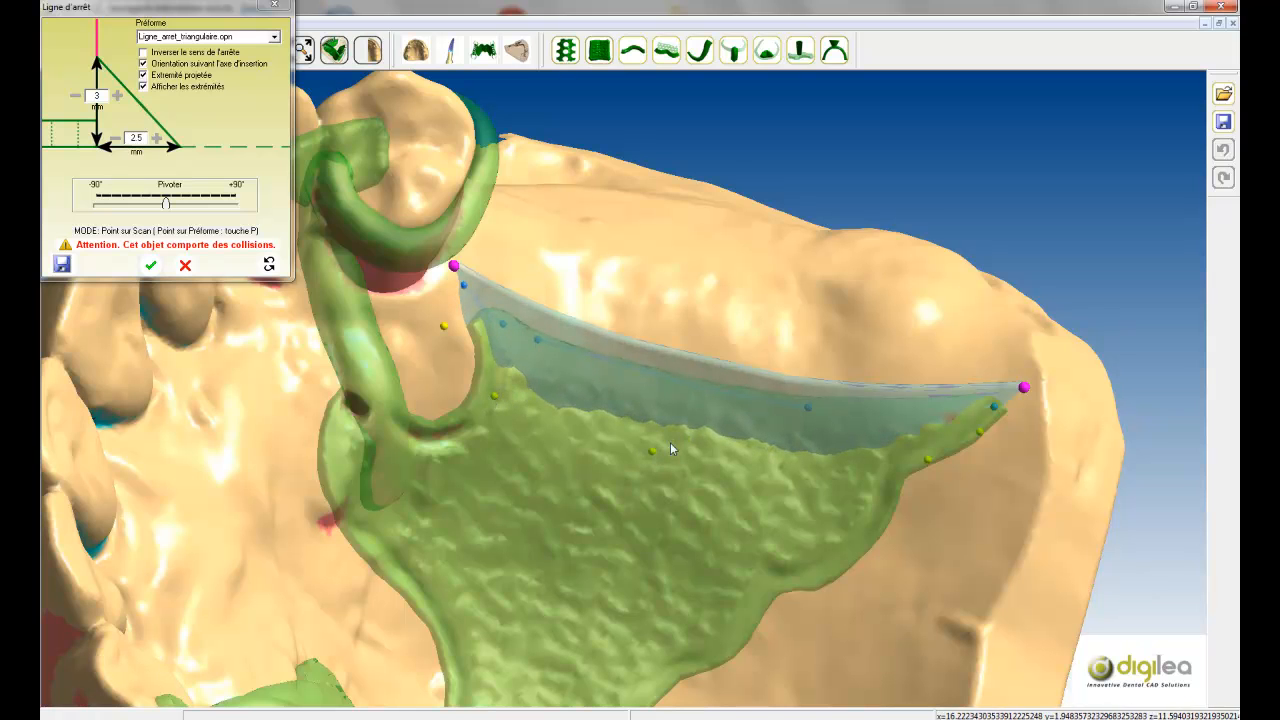
{"action": "left_click_drag", "start_coordinate": [923, 464], "coordinate": [891, 478]}
{"action": "left_click", "coordinate": [150, 265]}
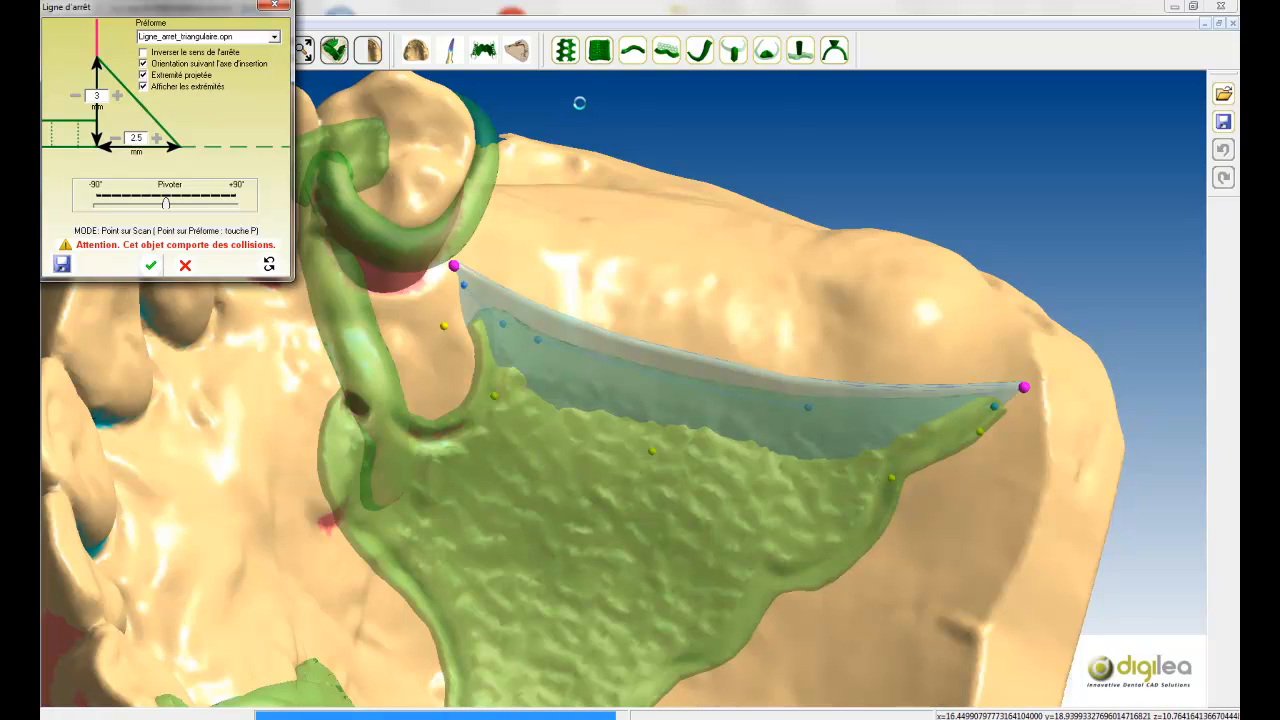
Outline a closed retention grid zone from the stop line over the toothless ridge behind the clasp and validate it
{"action": "left_click", "coordinate": [572, 62]}
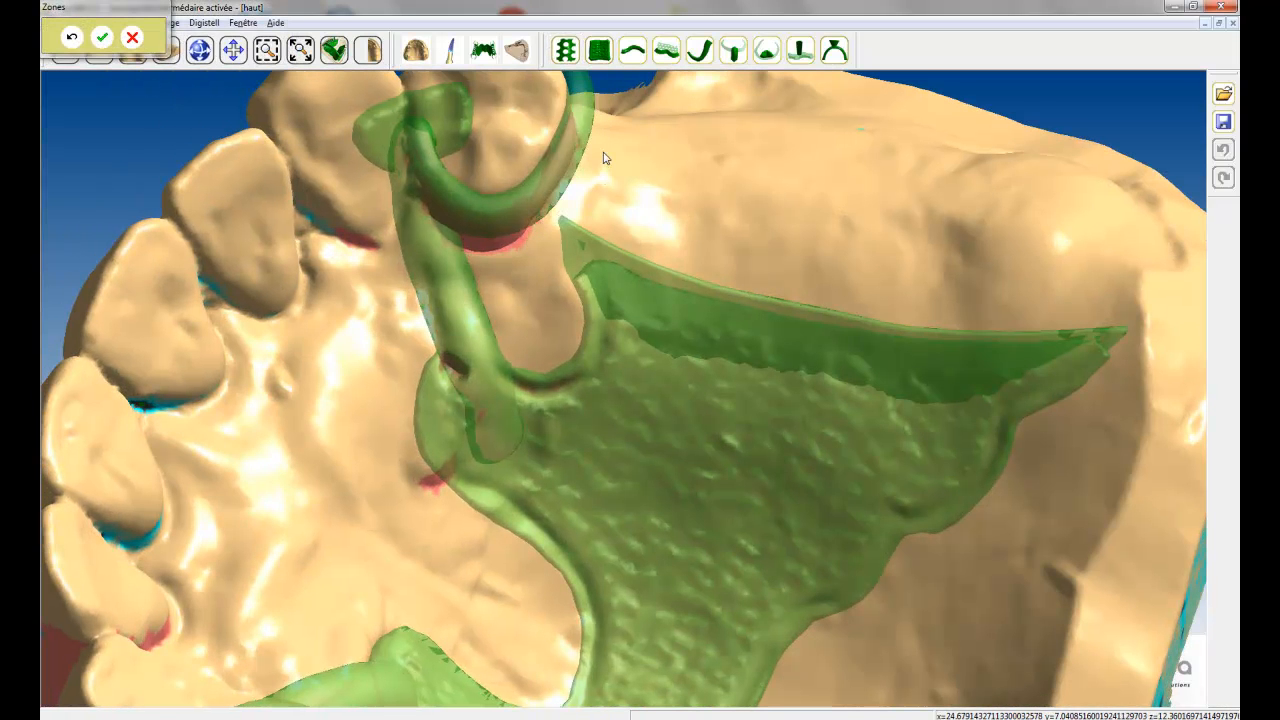
{"action": "left_click", "coordinate": [713, 316]}
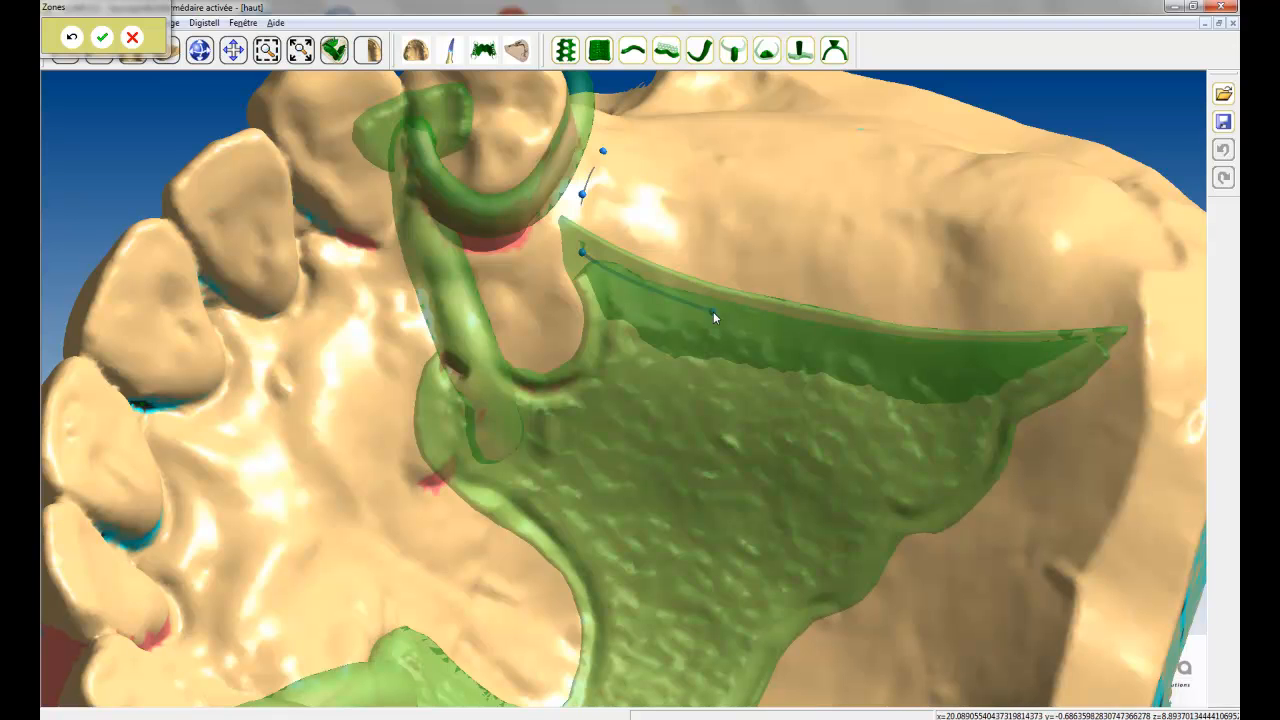
{"action": "left_click", "coordinate": [859, 348]}
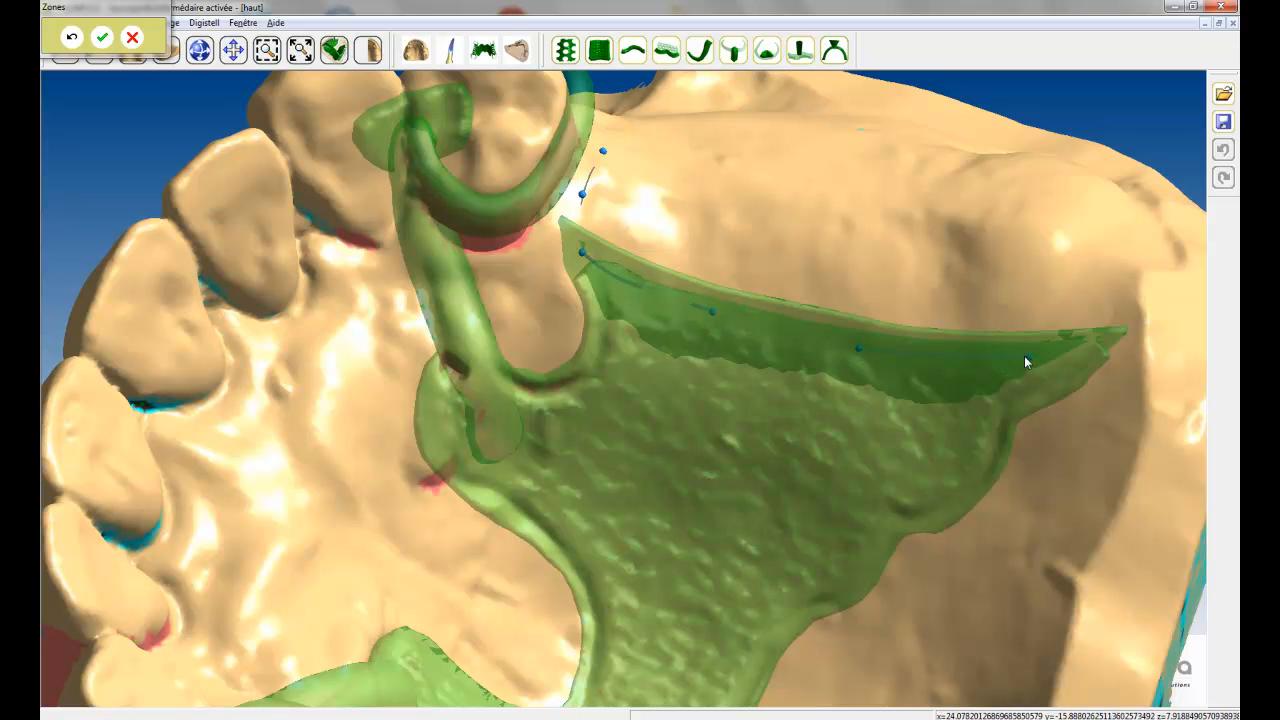
{"action": "left_click", "coordinate": [1116, 278]}
{"action": "left_click", "coordinate": [1085, 212]}
{"action": "left_click", "coordinate": [918, 173]}
{"action": "left_click", "coordinate": [792, 148]}
{"action": "left_click", "coordinate": [648, 142]}
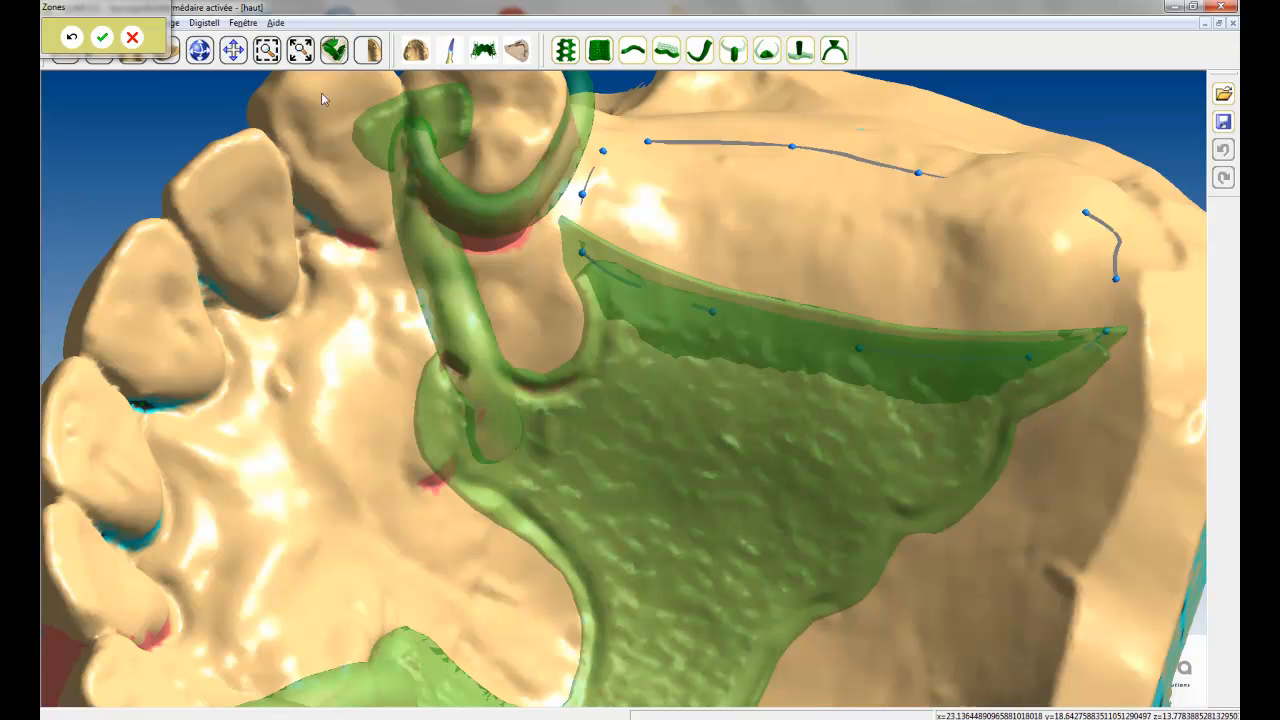
{"action": "left_click", "coordinate": [101, 37]}
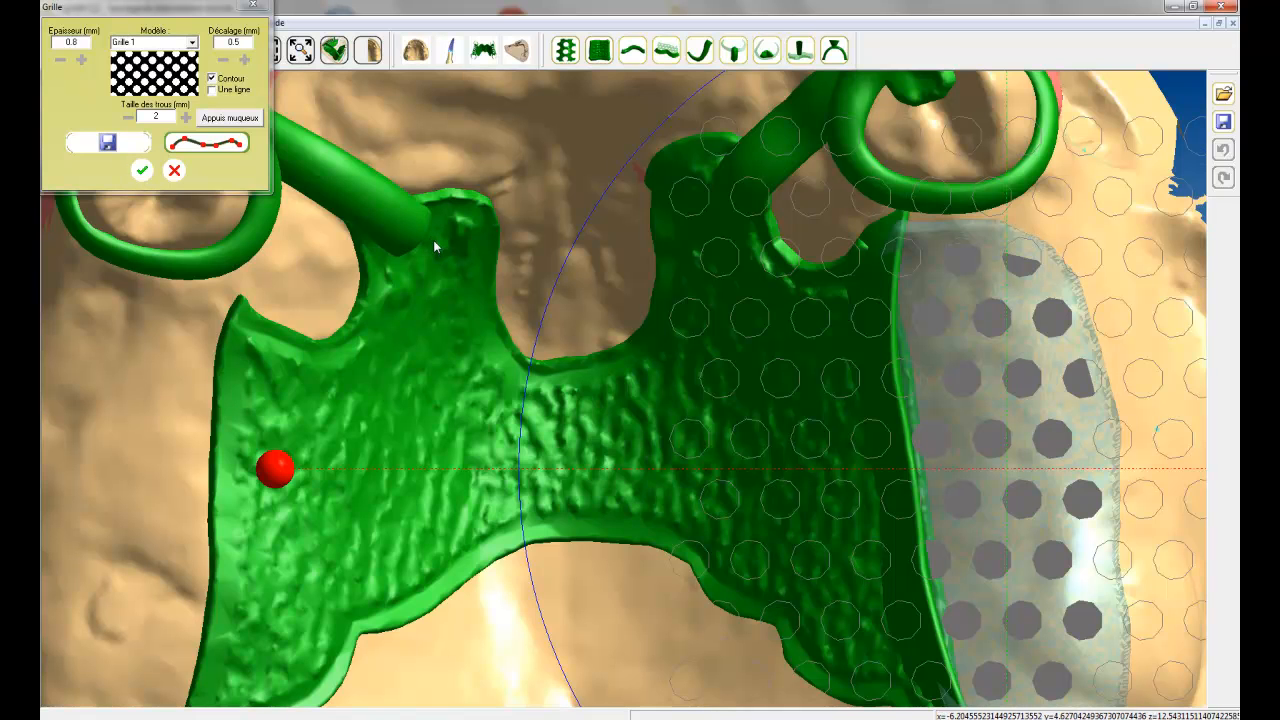
Rotate the grid's hole pattern by -17°, set the hole size to 3 mm, and shift the pattern to fit the zone
{"action": "scroll", "coordinate": [433, 240], "scroll_direction": "down", "scroll_amount": 3}
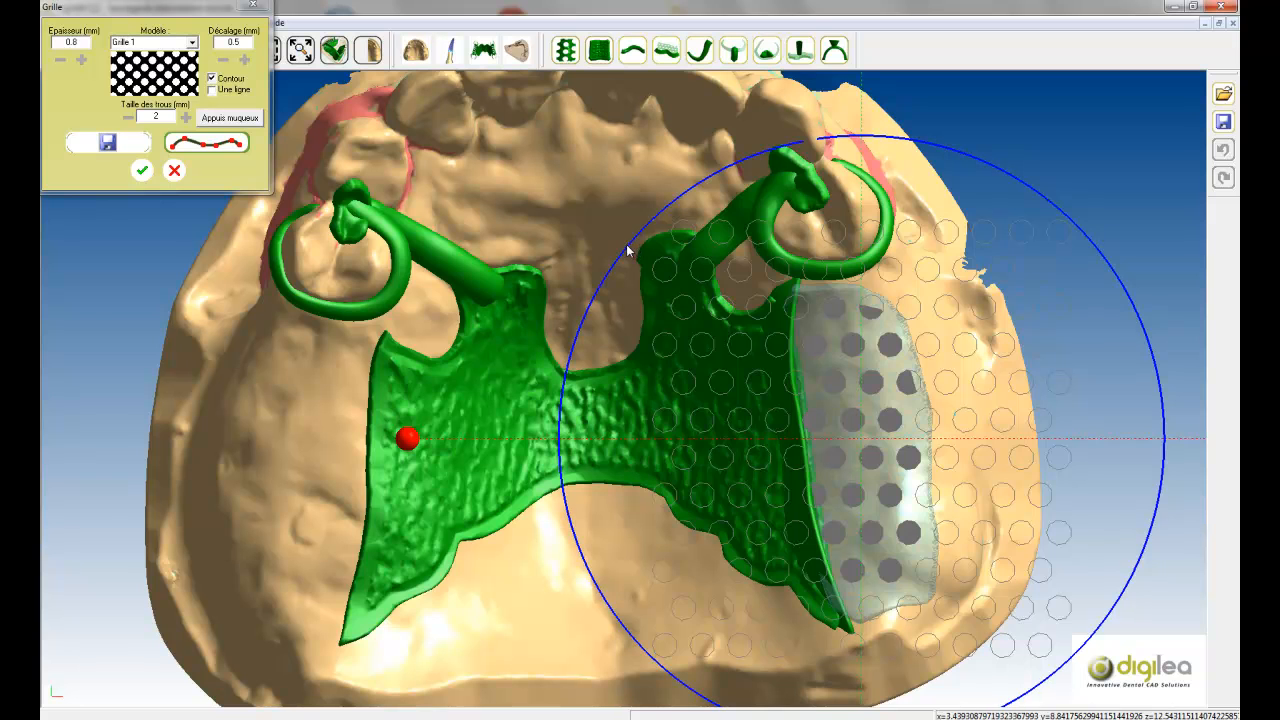
{"action": "mouse_move", "coordinate": [622, 259]}
{"action": "left_mouse_down"}
{"action": "mouse_move", "coordinate": [617, 277]}
{"action": "mouse_move", "coordinate": [640, 250]}
{"action": "mouse_move", "coordinate": [718, 222]}
{"action": "left_mouse_up"}
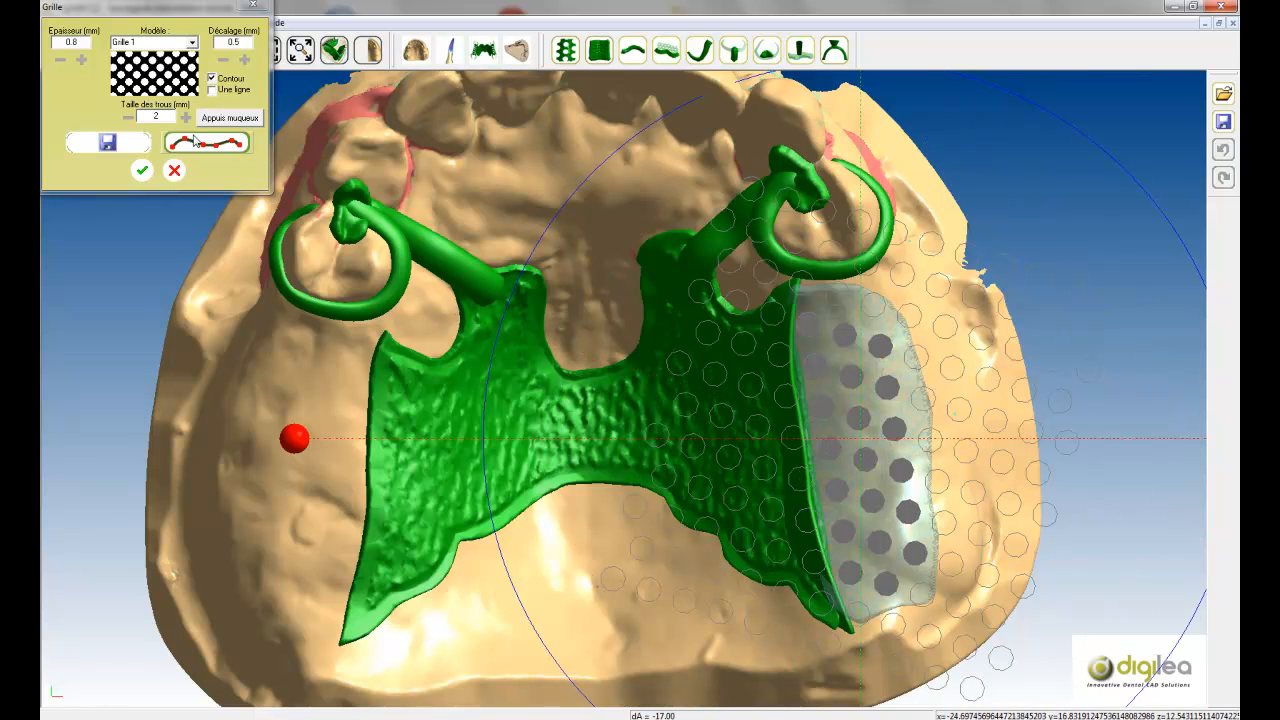
{"action": "left_click_drag", "start_coordinate": [163, 117], "coordinate": [143, 117]}
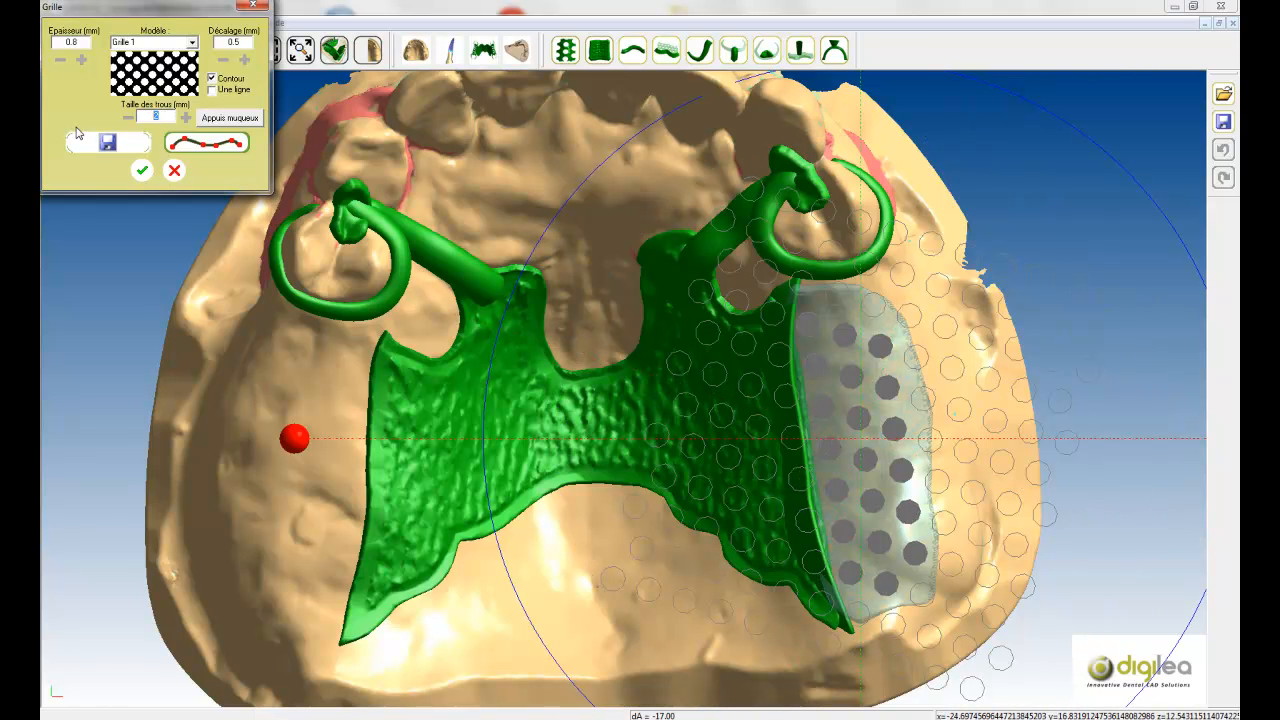
{"action": "left_click", "coordinate": [893, 422]}
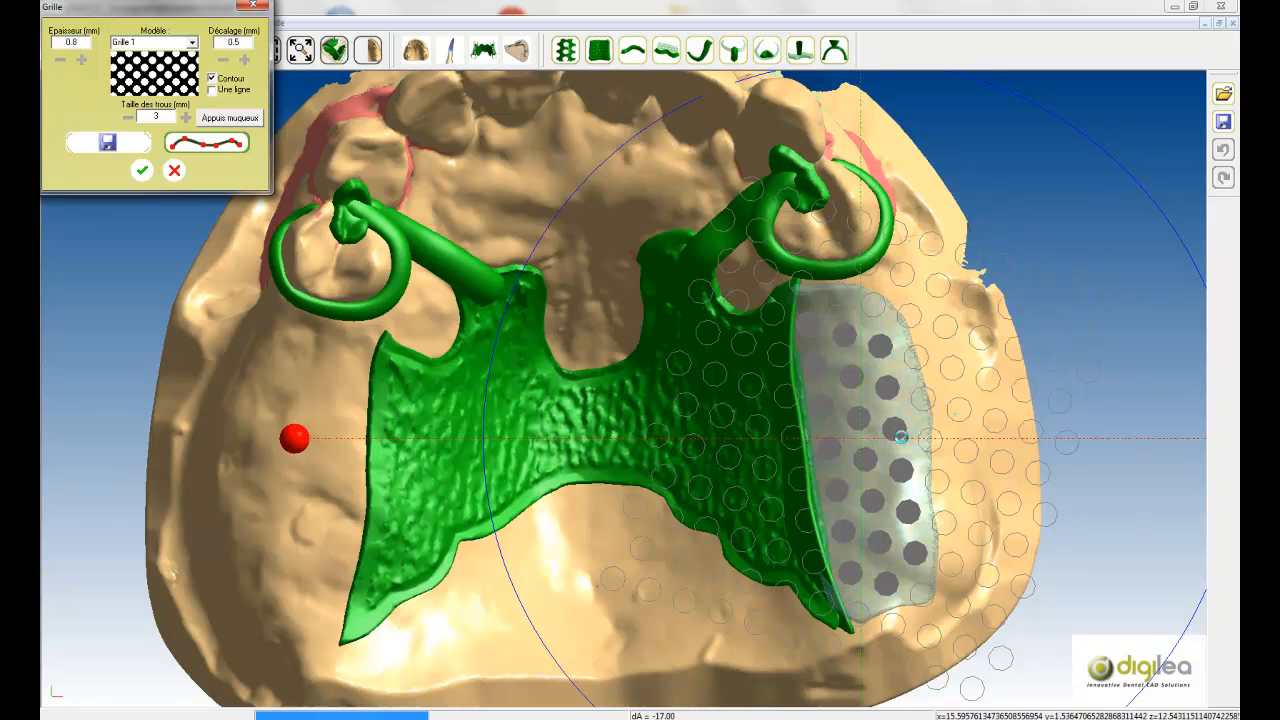
{"action": "left_click_drag", "start_coordinate": [845, 416], "coordinate": [824, 387]}
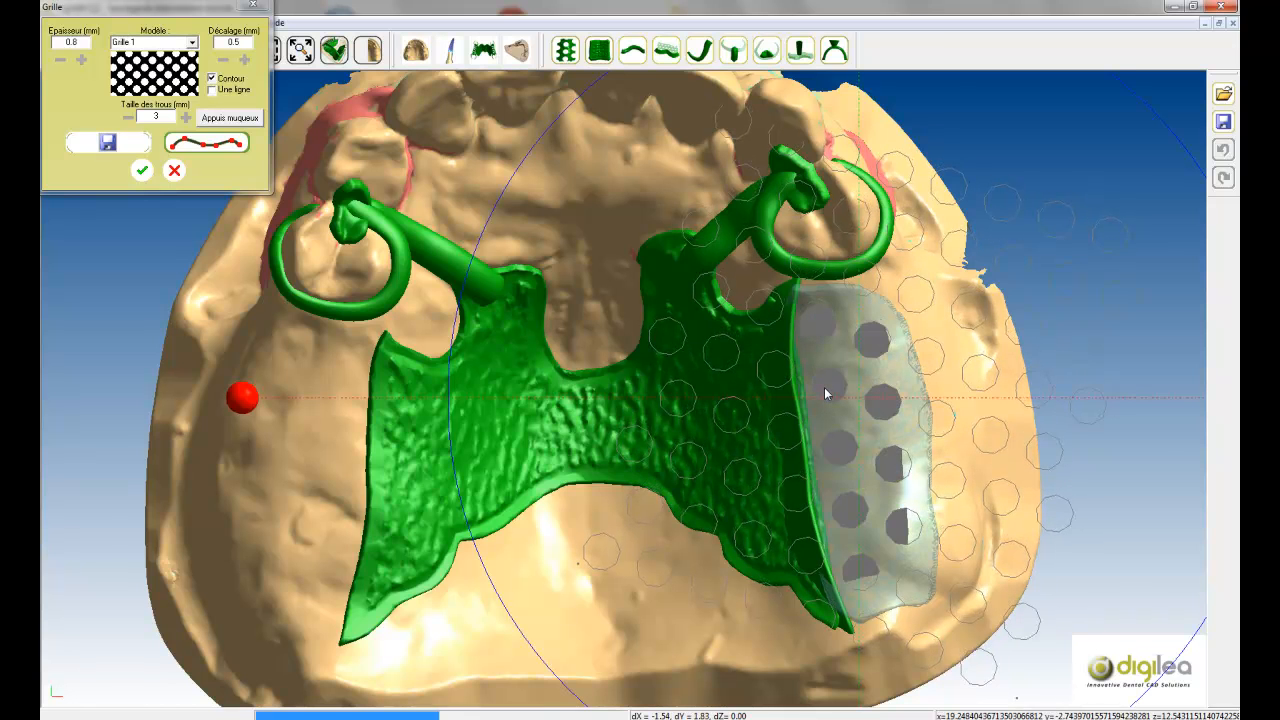
{"action": "left_click", "coordinate": [198, 147]}
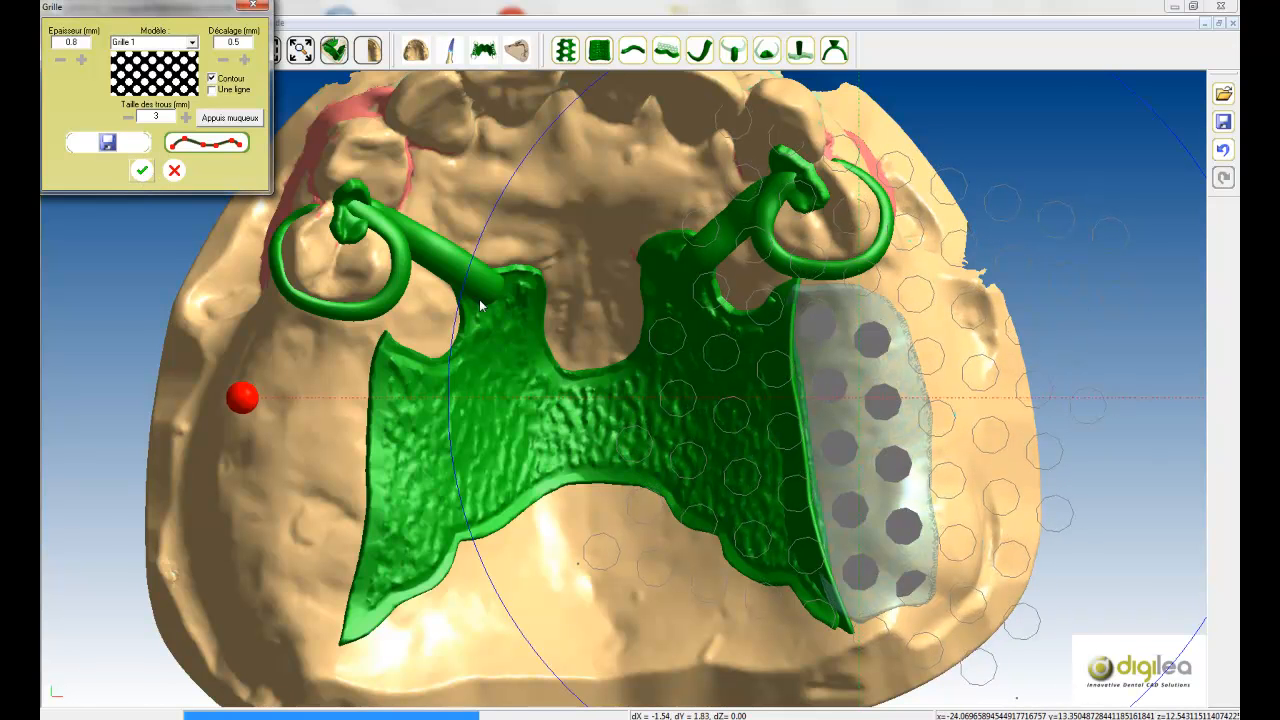
Draw a Ligne d'arrêt with the Ligne_arret_triangulaire.opn preform along the plate's ridge-side edge on the opposite side, from its rear tip to the clasp
{"action": "middle_click_drag", "start_coordinate": [503, 498], "coordinate": [625, 468]}
{"action": "scroll", "coordinate": [430, 140], "scroll_direction": "up", "scroll_amount": 3}
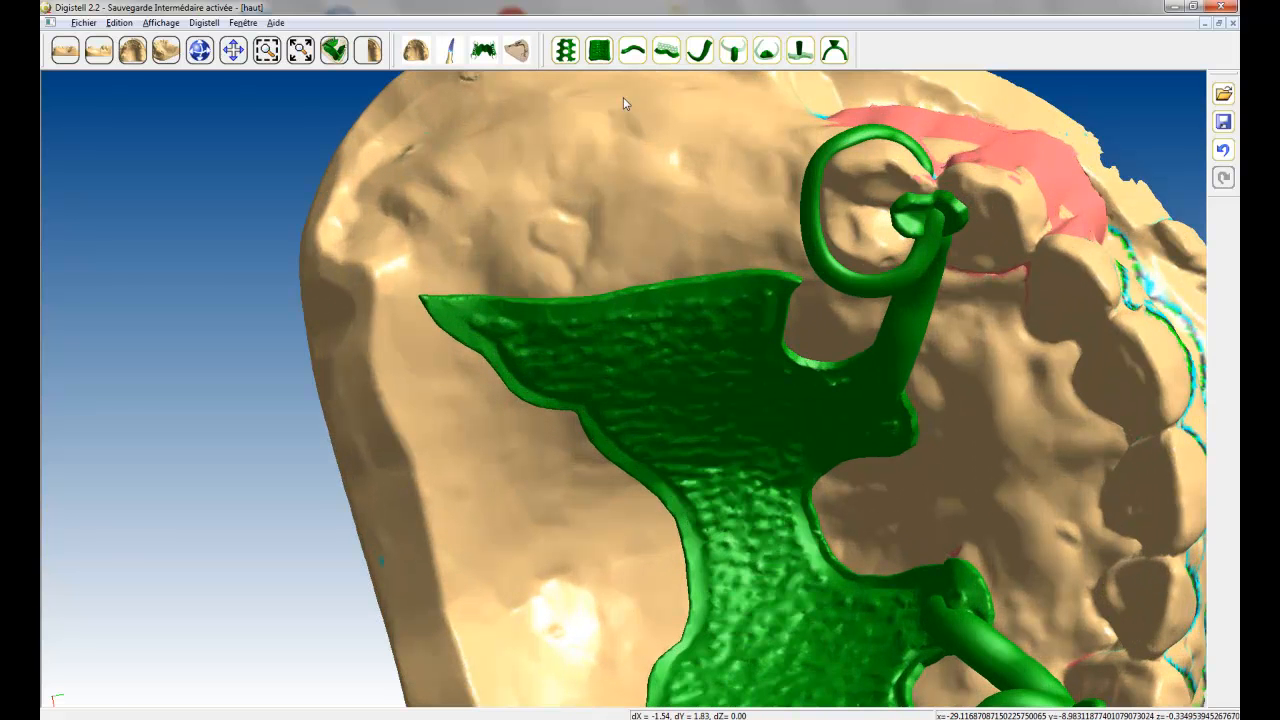
{"action": "left_click", "coordinate": [668, 52]}
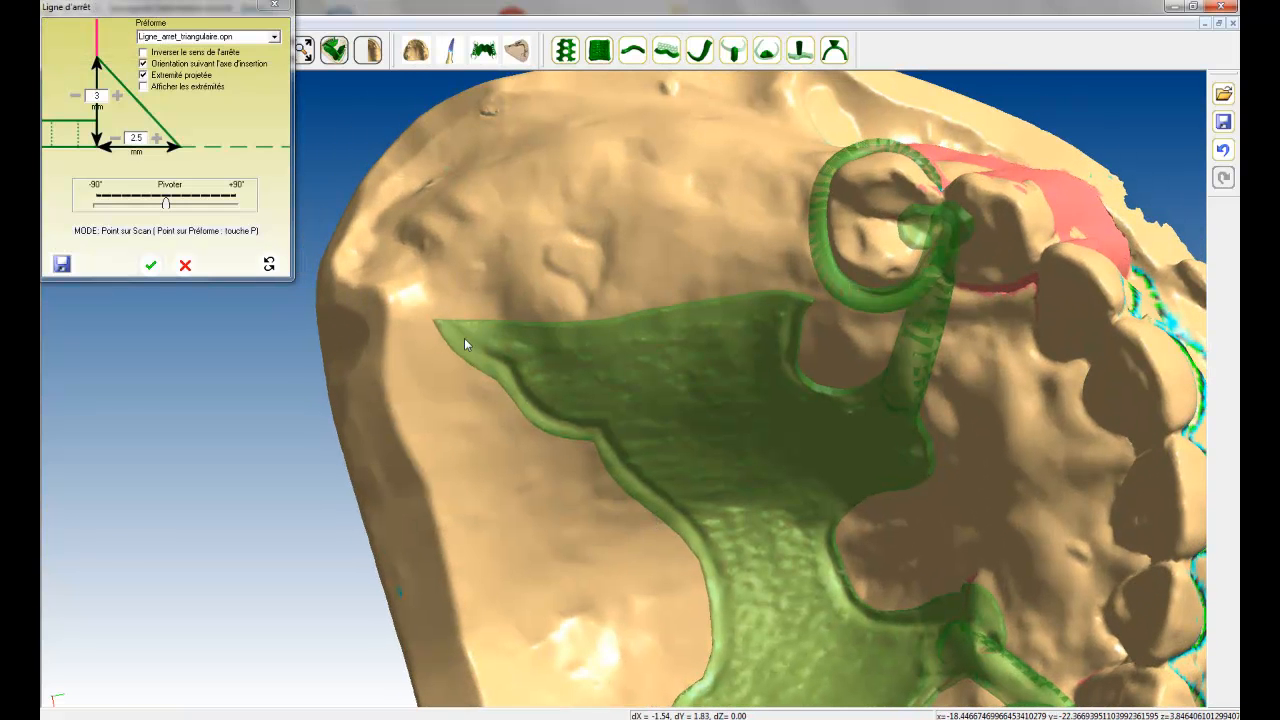
{"action": "left_click", "coordinate": [426, 317]}
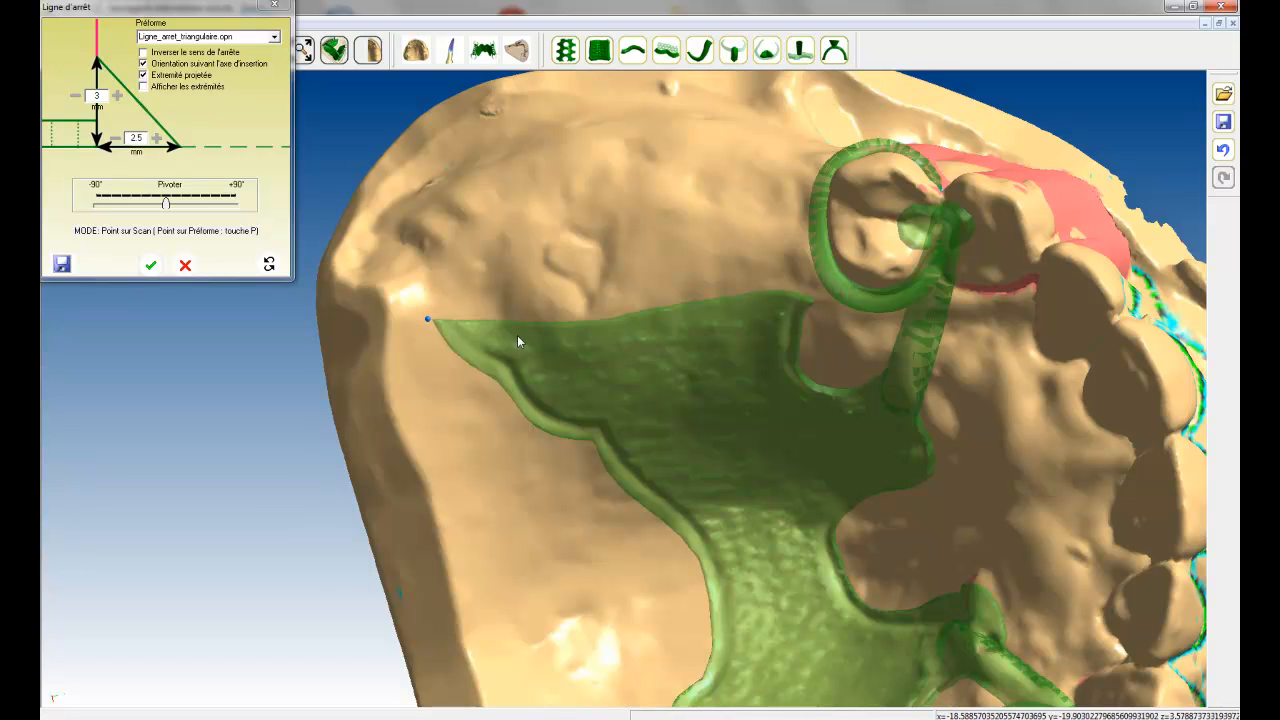
{"action": "left_click", "coordinate": [538, 331]}
{"action": "left_click", "coordinate": [656, 316]}
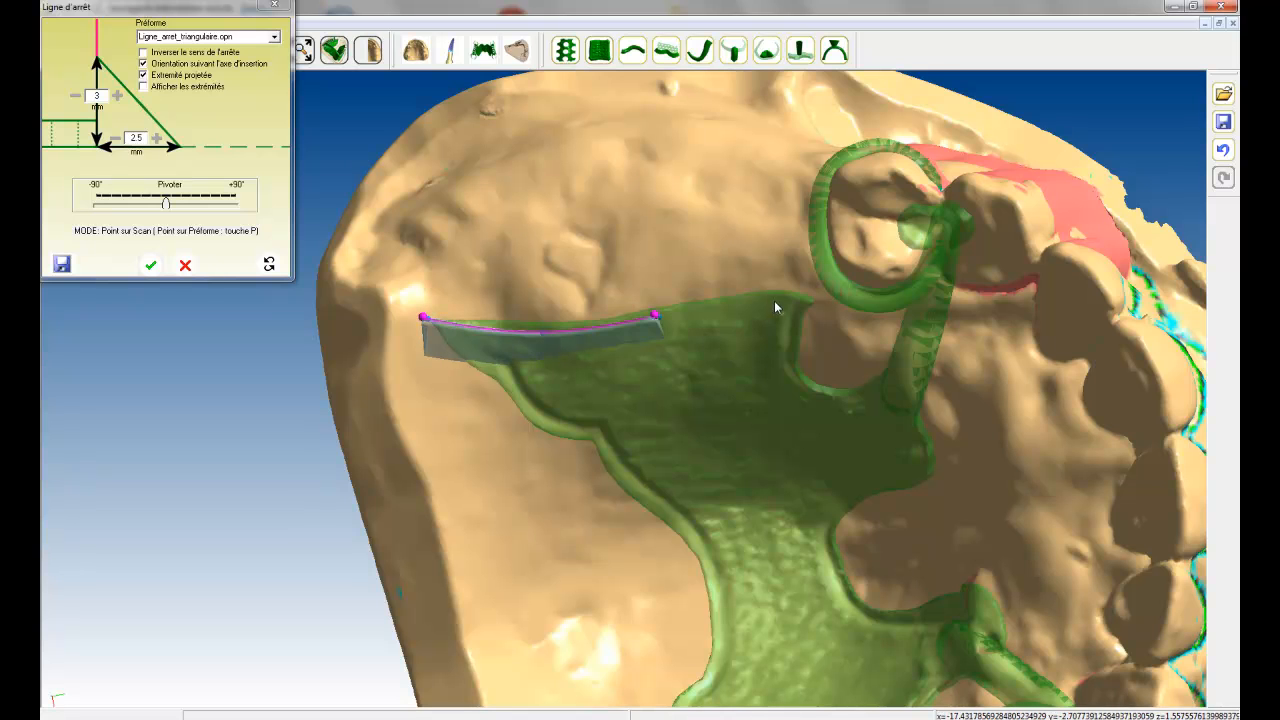
{"action": "left_click", "coordinate": [784, 300]}
{"action": "left_click", "coordinate": [806, 266]}
Extend the new stop line's two ends, the rear beyond the plate's tip and the front towards the clasp
{"action": "middle_click_drag", "start_coordinate": [620, 448], "coordinate": [488, 338]}
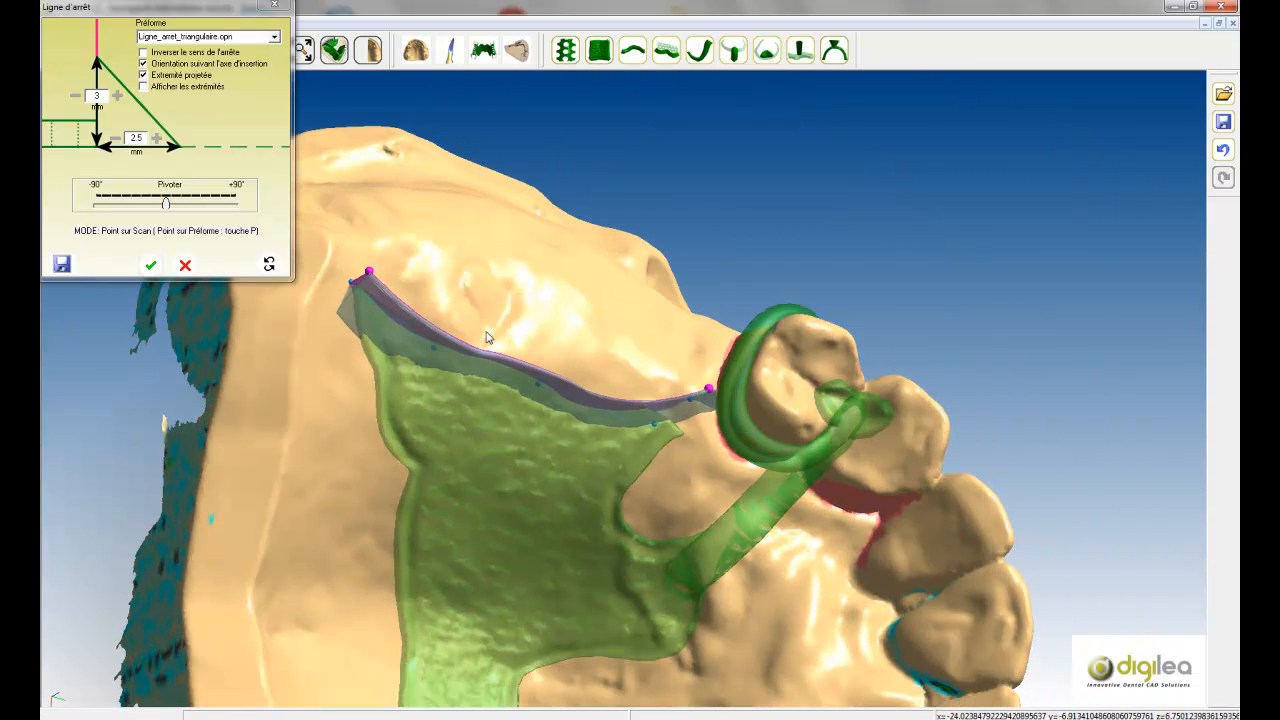
{"action": "middle_click_drag", "start_coordinate": [640, 257], "coordinate": [633, 279]}
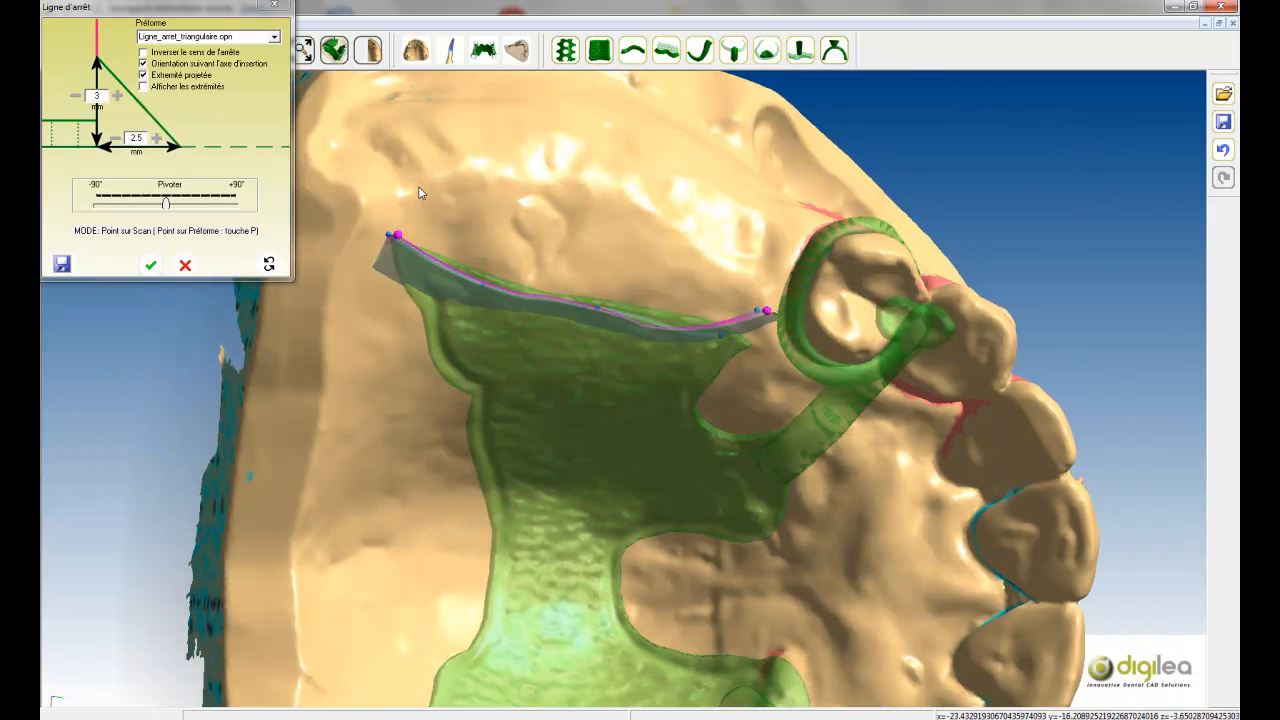
{"action": "left_click_drag", "start_coordinate": [397, 237], "coordinate": [376, 218]}
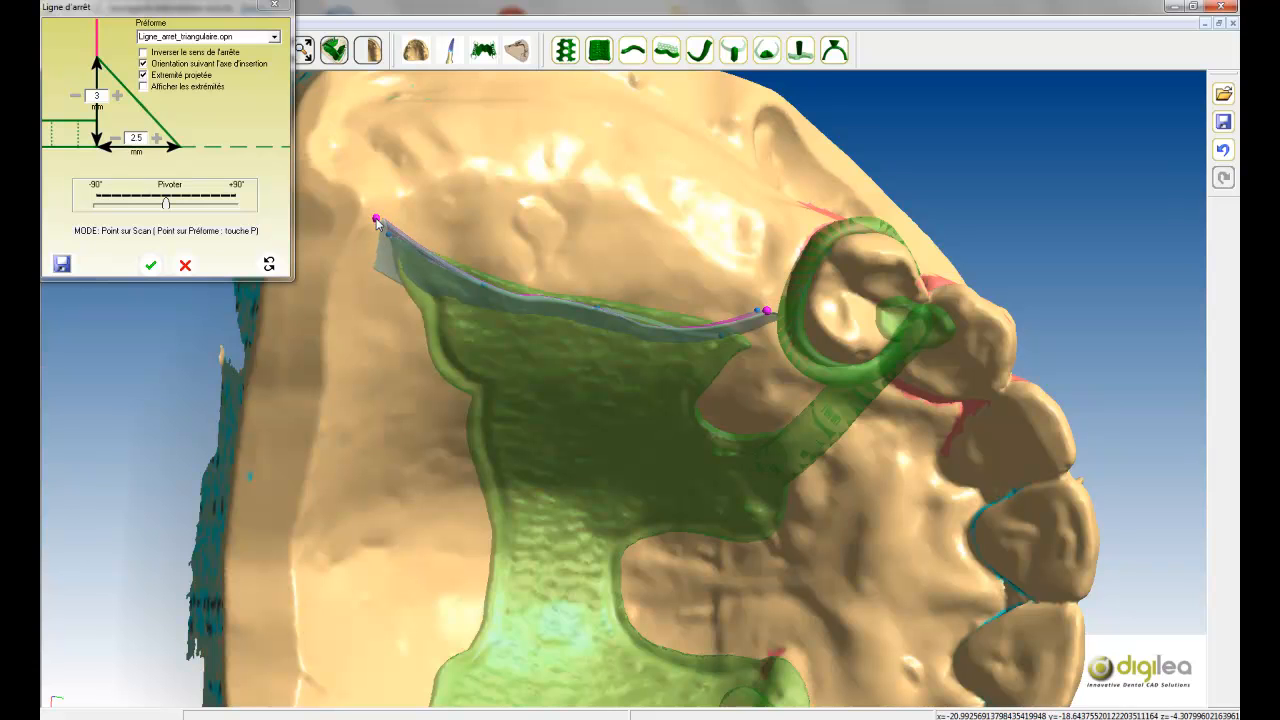
{"action": "left_click_drag", "start_coordinate": [766, 314], "coordinate": [777, 300]}
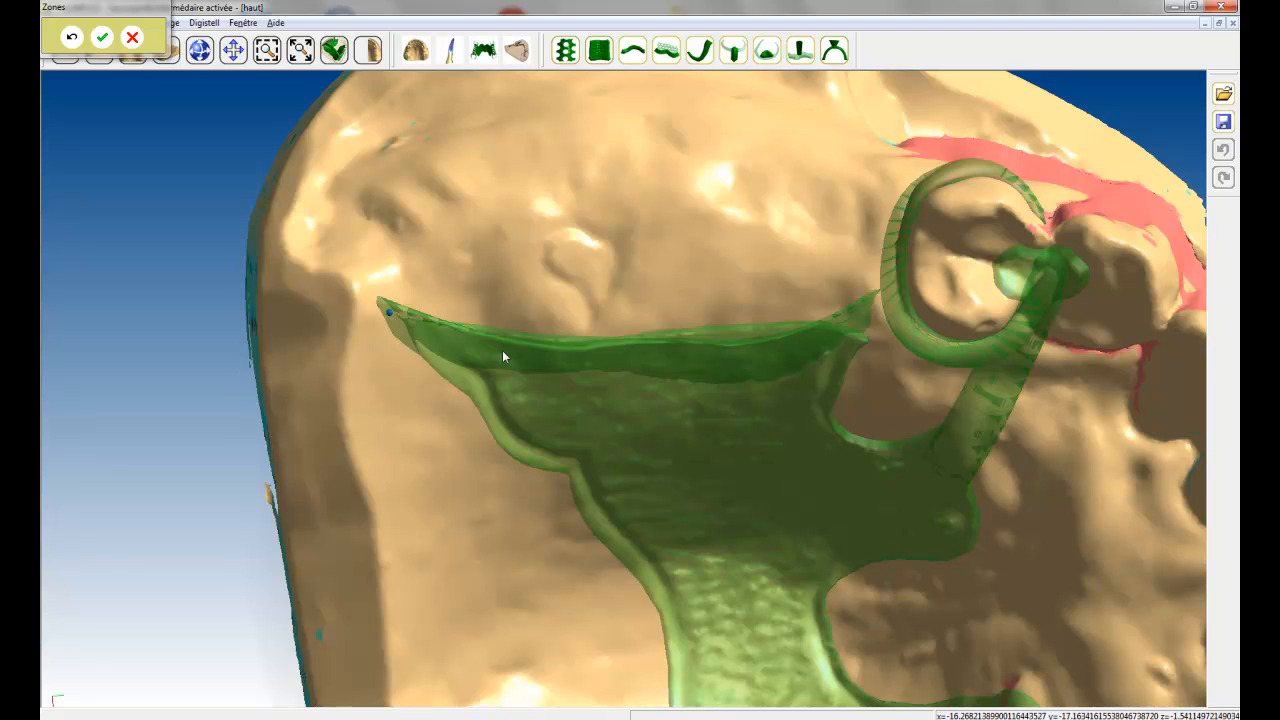
Outline a closed grid zone between the second stop line and the outer side of its ridge, and validate it
{"action": "left_click", "coordinate": [664, 356]}
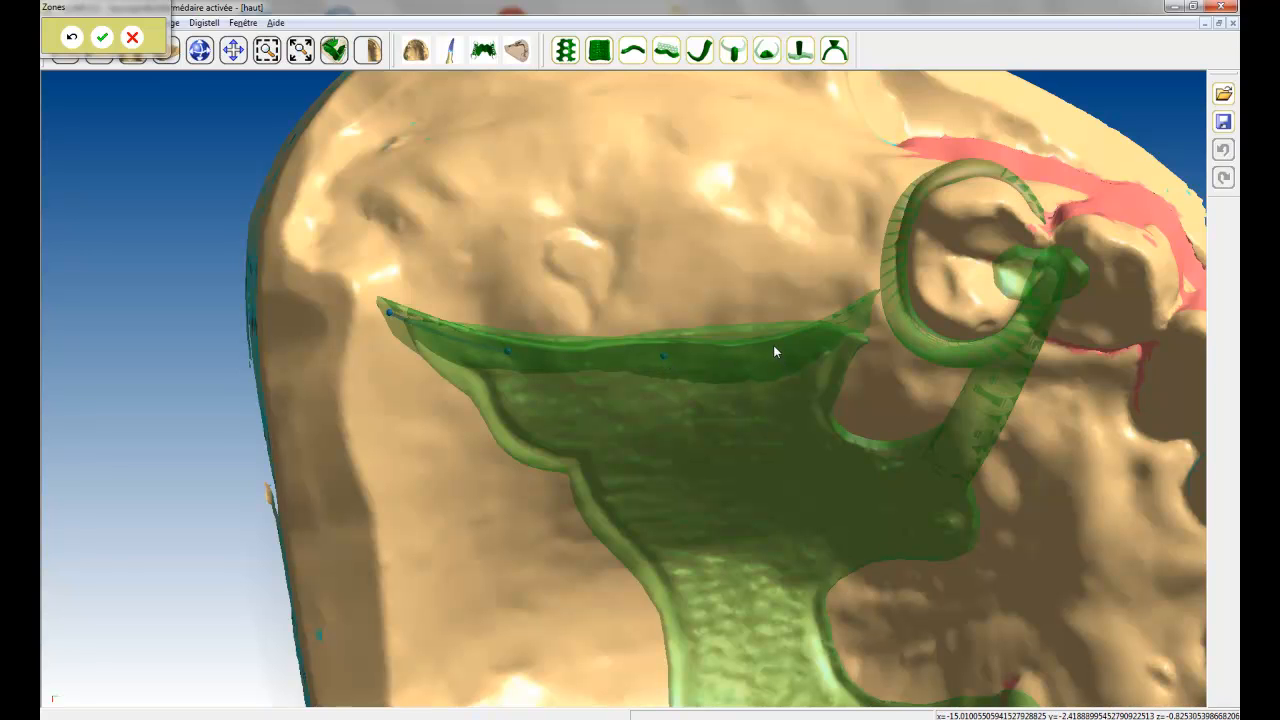
{"action": "left_click", "coordinate": [881, 265]}
{"action": "left_click", "coordinate": [874, 203]}
{"action": "left_click", "coordinate": [769, 160]}
{"action": "left_click", "coordinate": [655, 145]}
{"action": "left_click", "coordinate": [539, 155]}
{"action": "left_click", "coordinate": [423, 190]}
{"action": "left_click", "coordinate": [368, 253]}
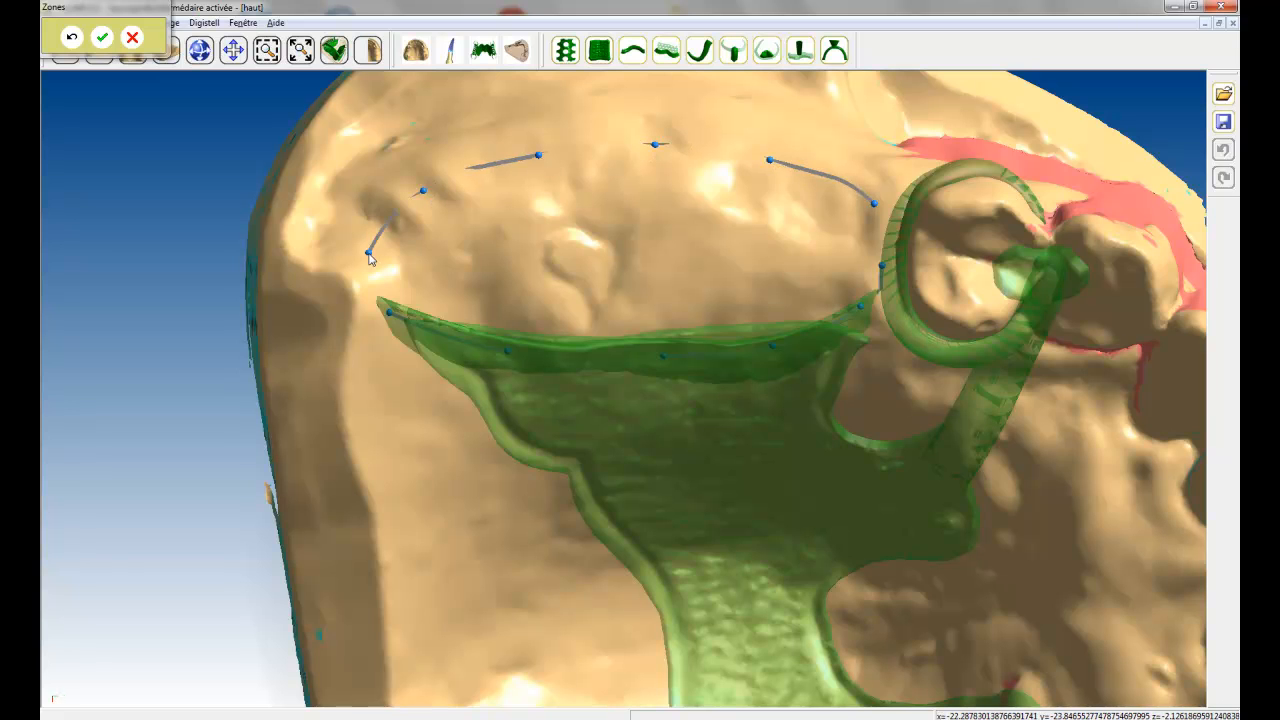
{"action": "left_click", "coordinate": [102, 37]}
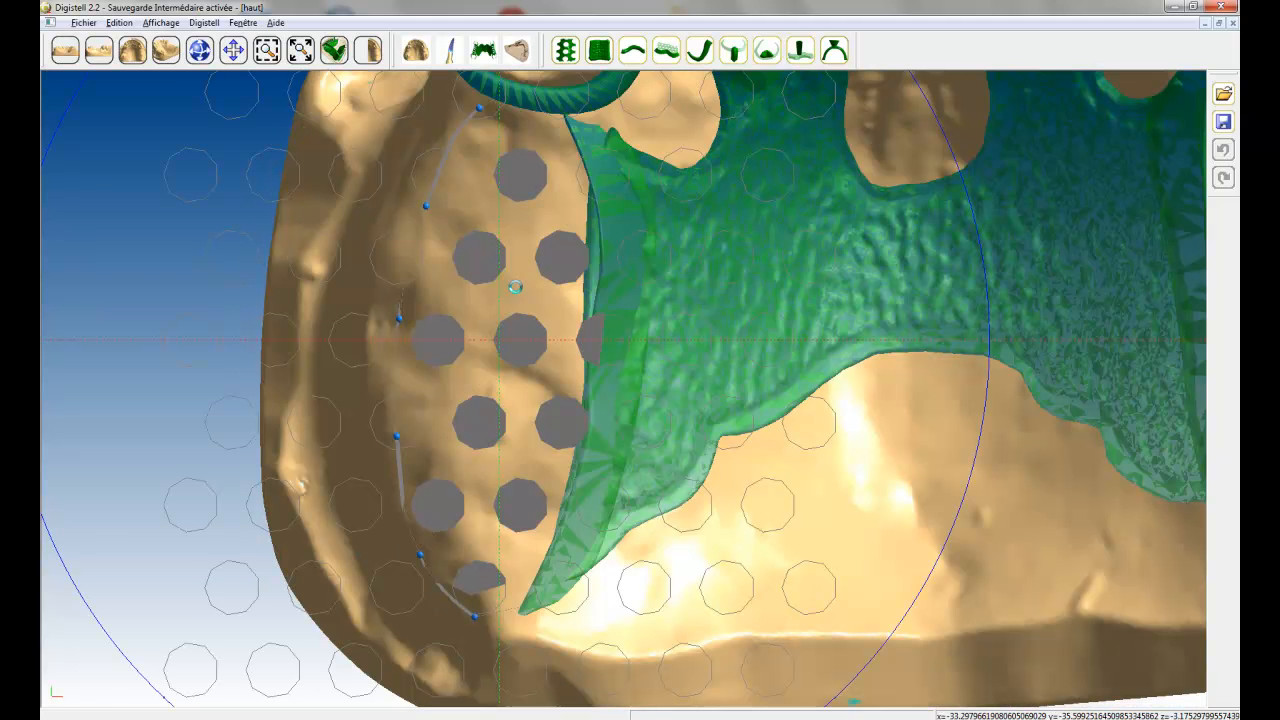
Rotate the second grid's hole pattern by 22°, shift it slightly towards the stop line, and validate the grid
{"action": "left_click_drag", "start_coordinate": [966, 505], "coordinate": [978, 280]}
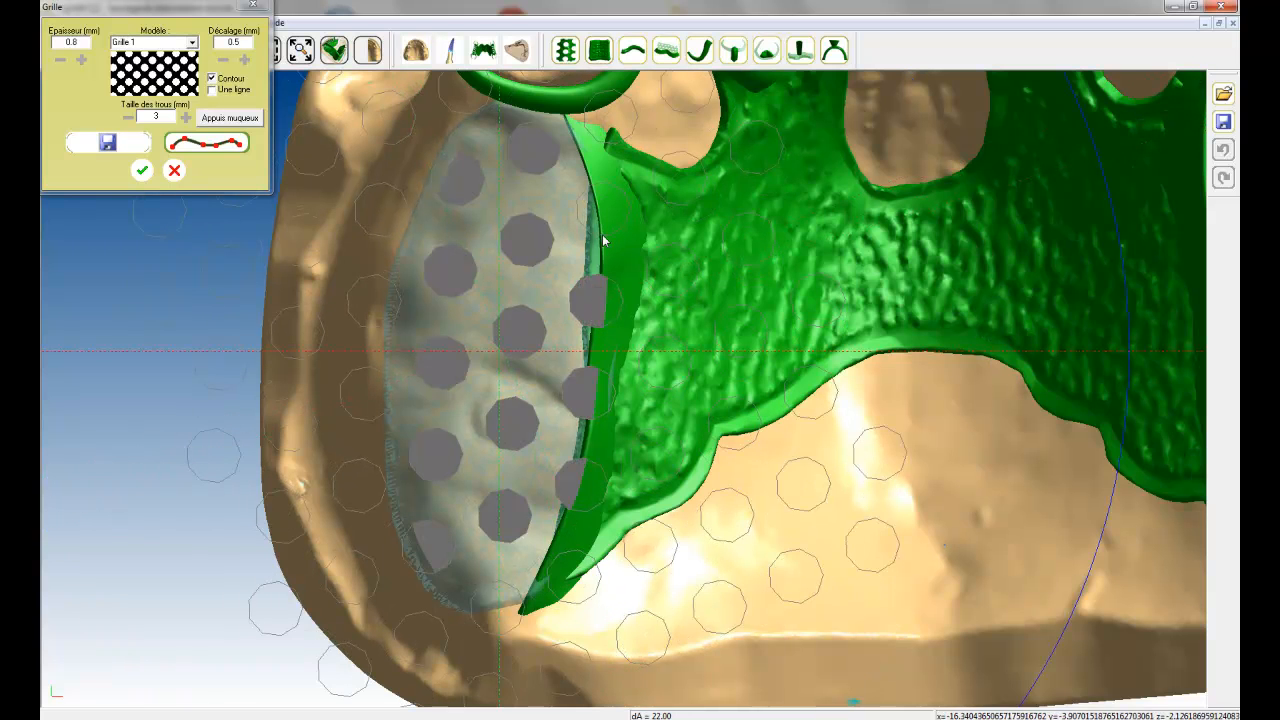
{"action": "left_click_drag", "start_coordinate": [515, 332], "coordinate": [532, 344]}
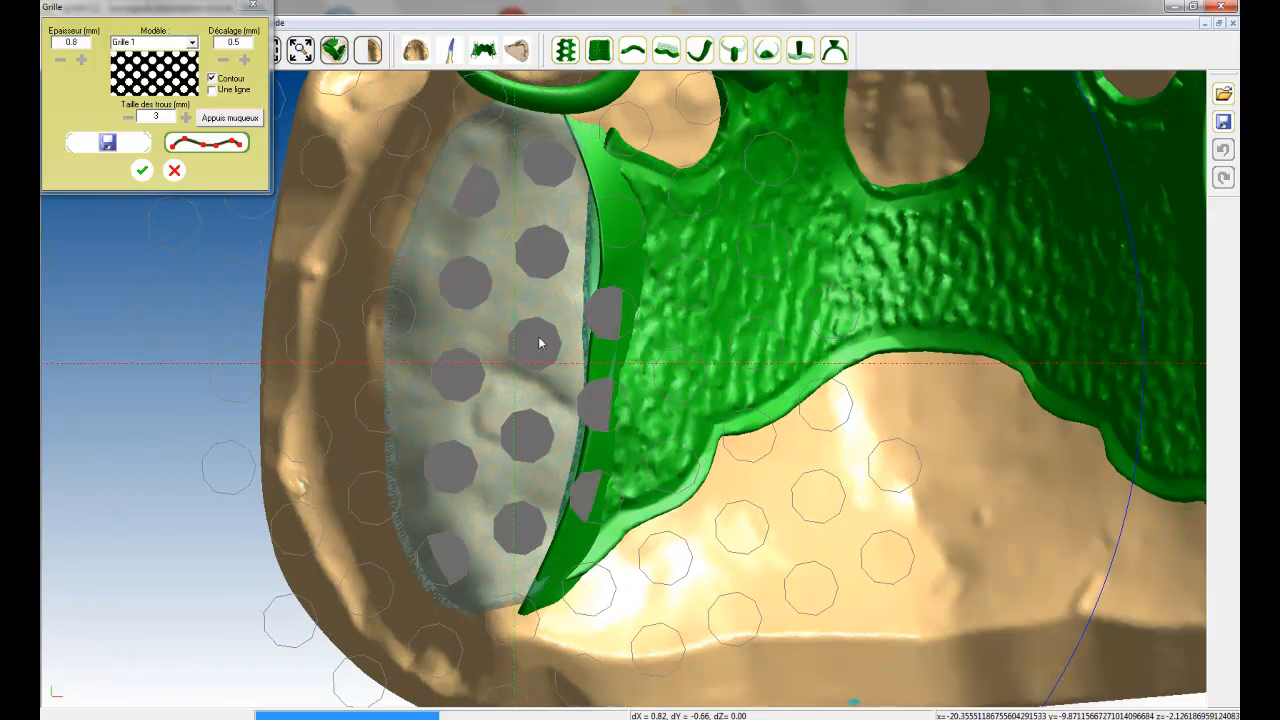
{"action": "left_click", "coordinate": [138, 168]}
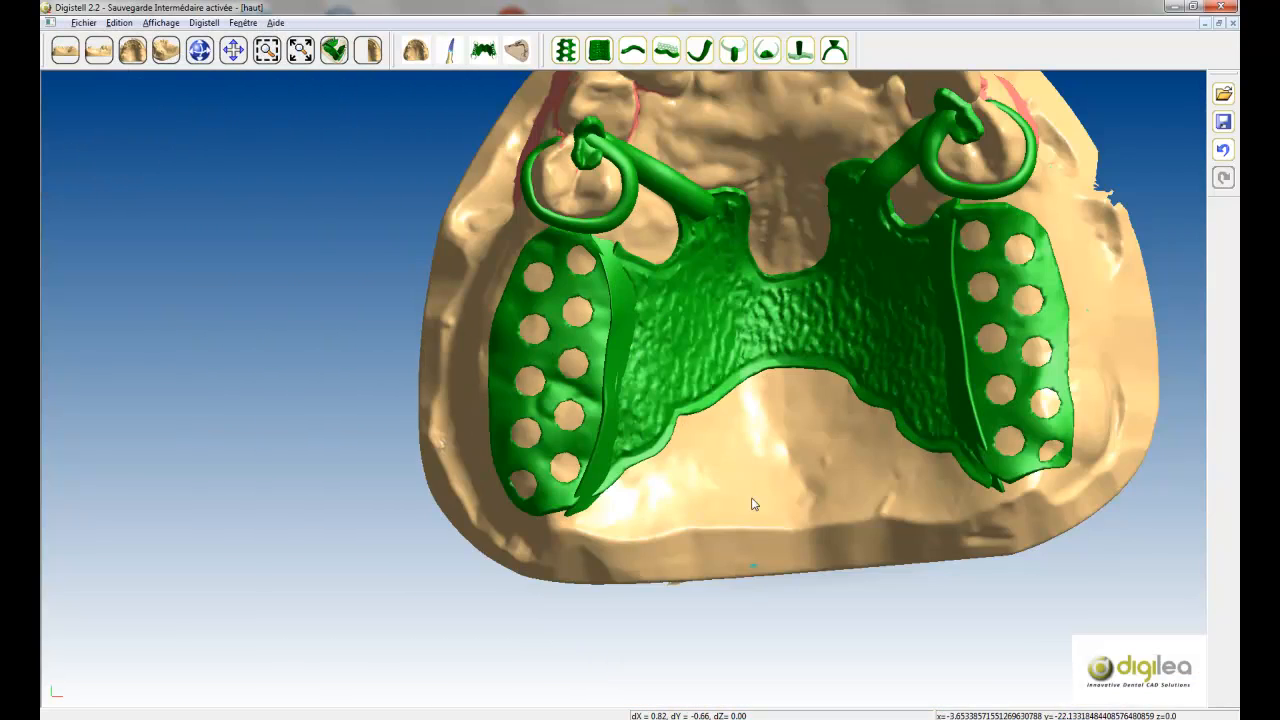
Add 0.2 mm of material with the Pinceau in Par sélection mode along the second stop line's face, from the clasp end backwards
{"action": "left_click_drag", "start_coordinate": [751, 503], "coordinate": [760, 380]}
{"action": "left_click", "coordinate": [450, 50]}
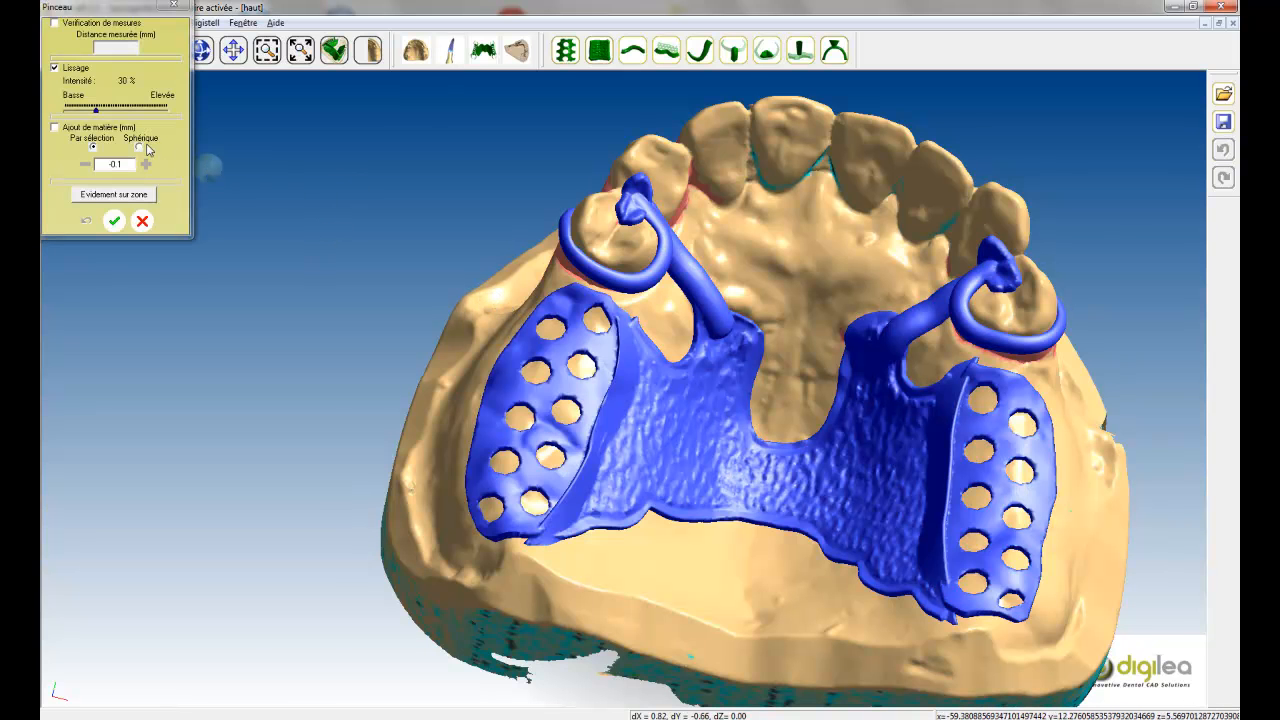
{"action": "left_click", "coordinate": [146, 165]}
{"action": "left_click", "coordinate": [146, 165]}
{"action": "left_click", "coordinate": [55, 128]}
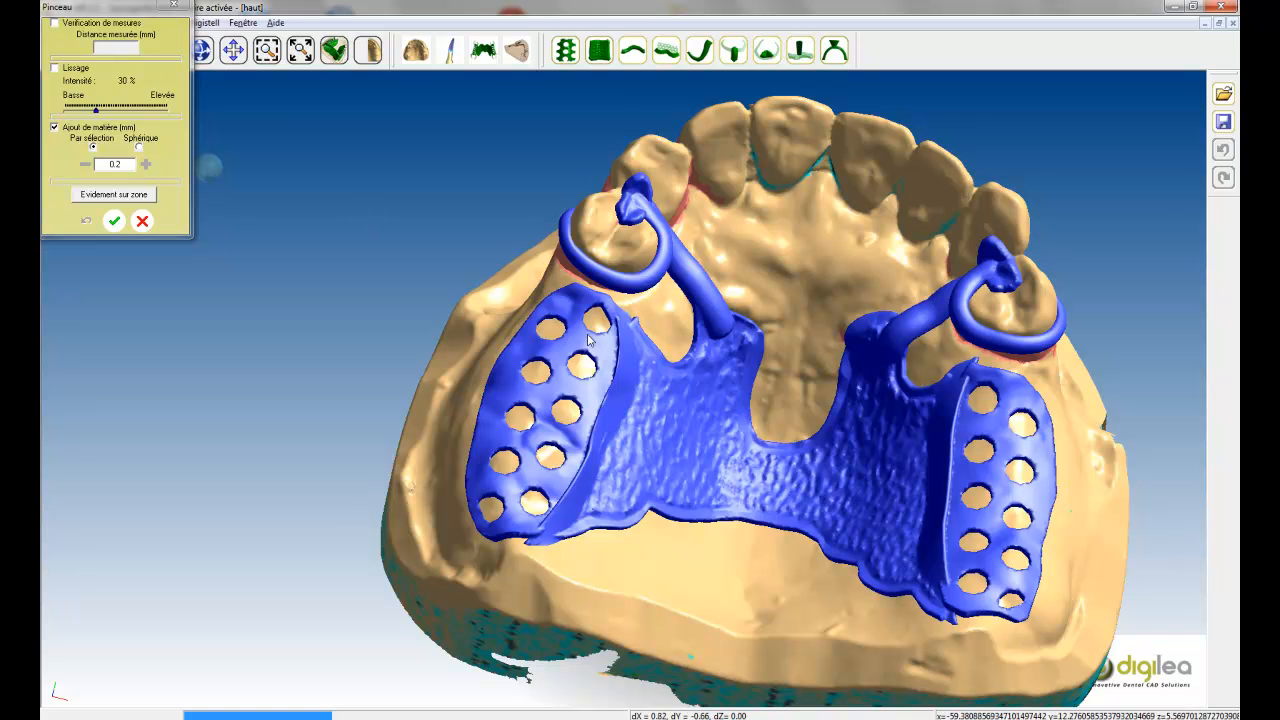
{"action": "mouse_move", "coordinate": [638, 484]}
{"action": "middle_mouse_down"}
{"action": "mouse_move", "coordinate": [600, 417]}
{"action": "mouse_move", "coordinate": [591, 437]}
{"action": "mouse_move", "coordinate": [625, 578]}
{"action": "middle_mouse_up"}
{"action": "mouse_move", "coordinate": [625, 578]}
{"action": "left_mouse_down"}
{"action": "mouse_move", "coordinate": [668, 538]}
{"action": "mouse_move", "coordinate": [630, 538]}
{"action": "left_mouse_up"}
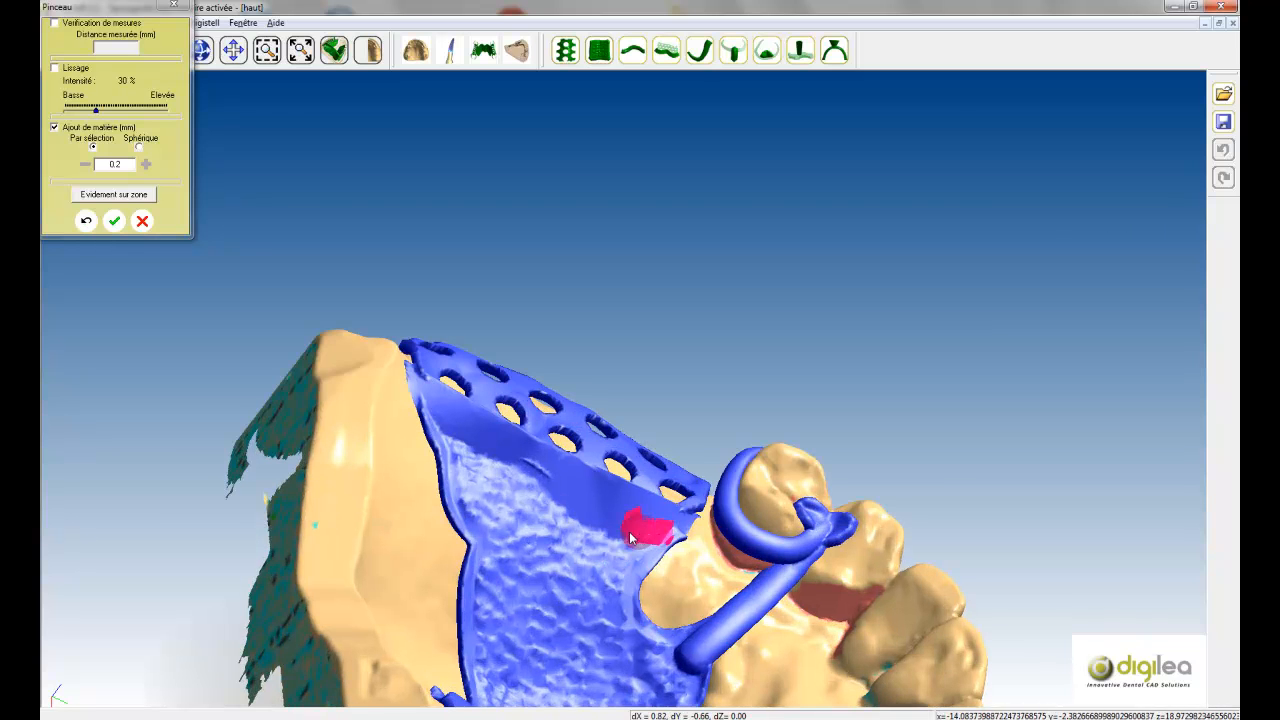
{"action": "mouse_move", "coordinate": [563, 510]}
{"action": "left_mouse_down"}
{"action": "mouse_move", "coordinate": [420, 400]}
{"action": "mouse_move", "coordinate": [443, 441]}
{"action": "mouse_move", "coordinate": [494, 448]}
{"action": "left_mouse_up"}
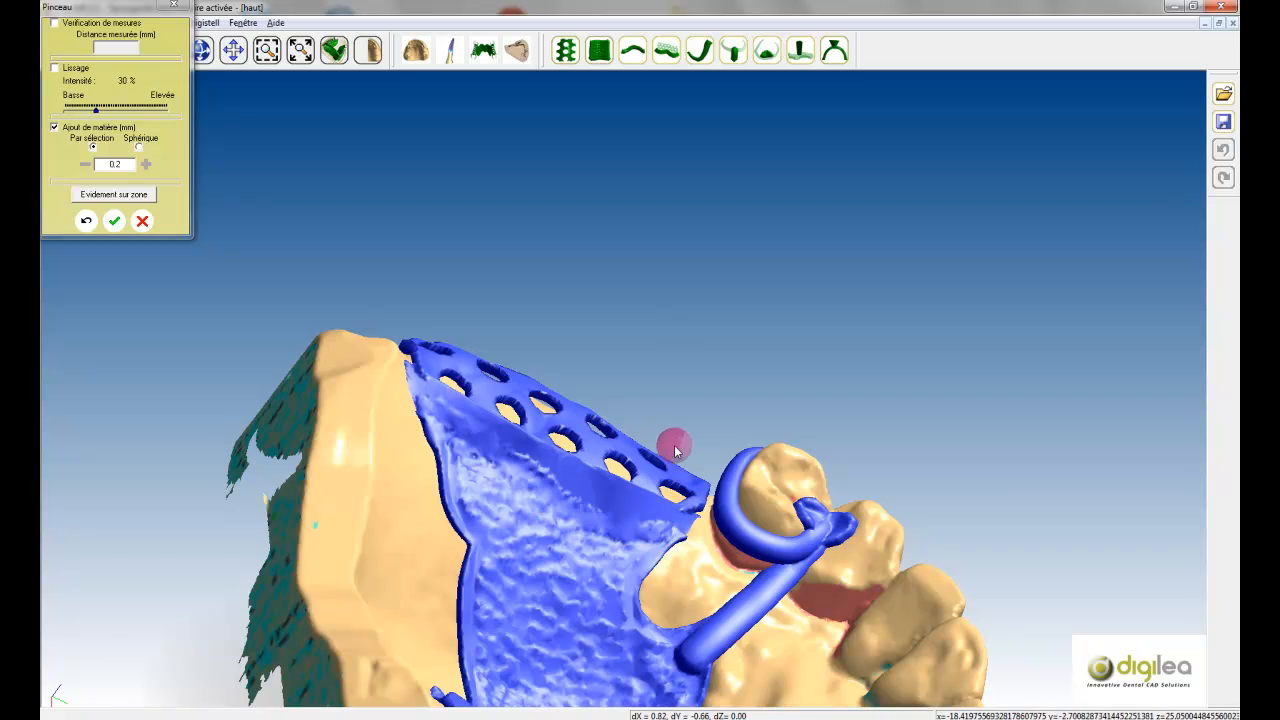
Brush 0.2 mm of material onto the clasp and occlusal rest area in front of the second grid
{"action": "mouse_move", "coordinate": [837, 508]}
{"action": "middle_mouse_down"}
{"action": "mouse_move", "coordinate": [817, 508]}
{"action": "mouse_move", "coordinate": [829, 494]}
{"action": "middle_mouse_up"}
{"action": "mouse_move", "coordinate": [829, 494]}
{"action": "left_mouse_down"}
{"action": "mouse_move", "coordinate": [867, 492]}
{"action": "mouse_move", "coordinate": [851, 486]}
{"action": "mouse_move", "coordinate": [850, 525]}
{"action": "left_mouse_up"}
{"action": "mouse_move", "coordinate": [830, 585]}
{"action": "middle_mouse_down"}
{"action": "mouse_move", "coordinate": [877, 477]}
{"action": "mouse_move", "coordinate": [1043, 506]}
{"action": "mouse_move", "coordinate": [934, 581]}
{"action": "mouse_move", "coordinate": [851, 531]}
{"action": "middle_mouse_up"}
{"action": "mouse_move", "coordinate": [851, 531]}
{"action": "left_mouse_down"}
{"action": "mouse_move", "coordinate": [829, 509]}
{"action": "mouse_move", "coordinate": [834, 543]}
{"action": "mouse_move", "coordinate": [890, 556]}
{"action": "left_mouse_up"}
{"action": "left_click_drag", "start_coordinate": [884, 543], "coordinate": [904, 566]}
{"action": "middle_click_drag", "start_coordinate": [921, 500], "coordinate": [880, 452]}
Switch Ajout de matière to Sphérique at 1 mm and work on the occlusal rest of the same clasp
{"action": "left_click", "coordinate": [140, 148]}
{"action": "middle_click_drag", "start_coordinate": [926, 405], "coordinate": [863, 371]}
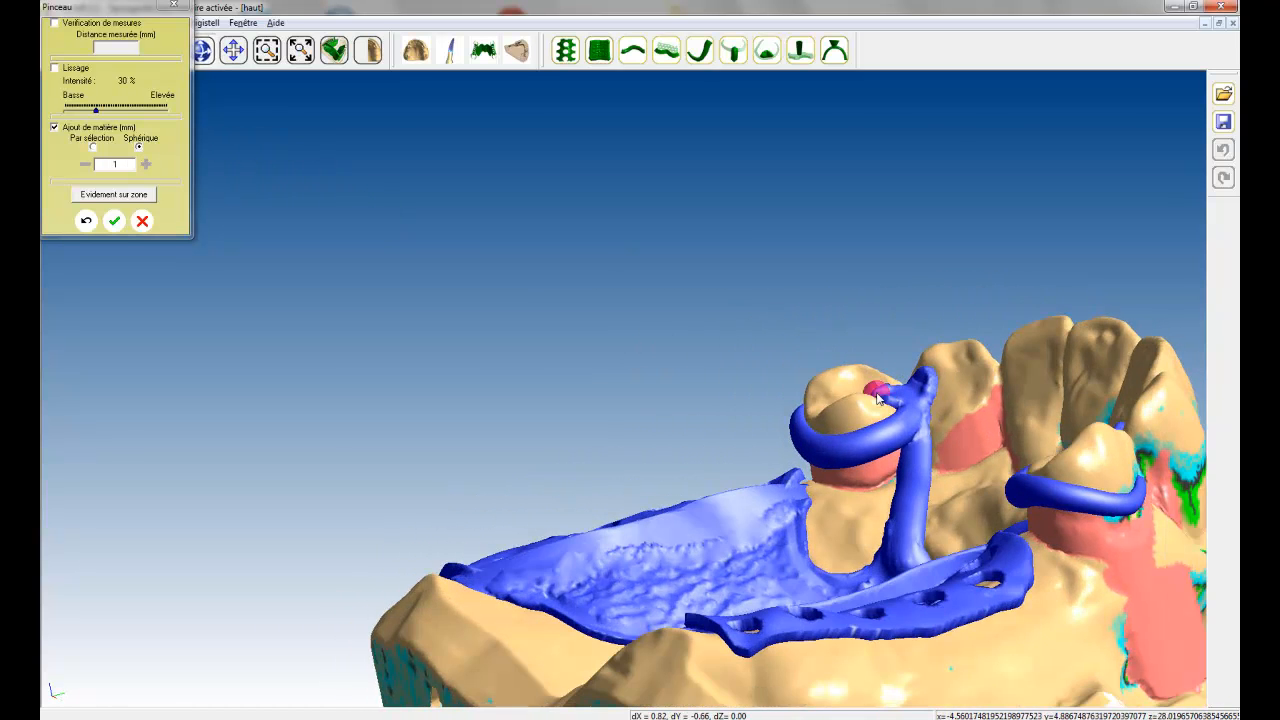
{"action": "scroll", "coordinate": [930, 471], "scroll_direction": "up", "scroll_amount": 5}
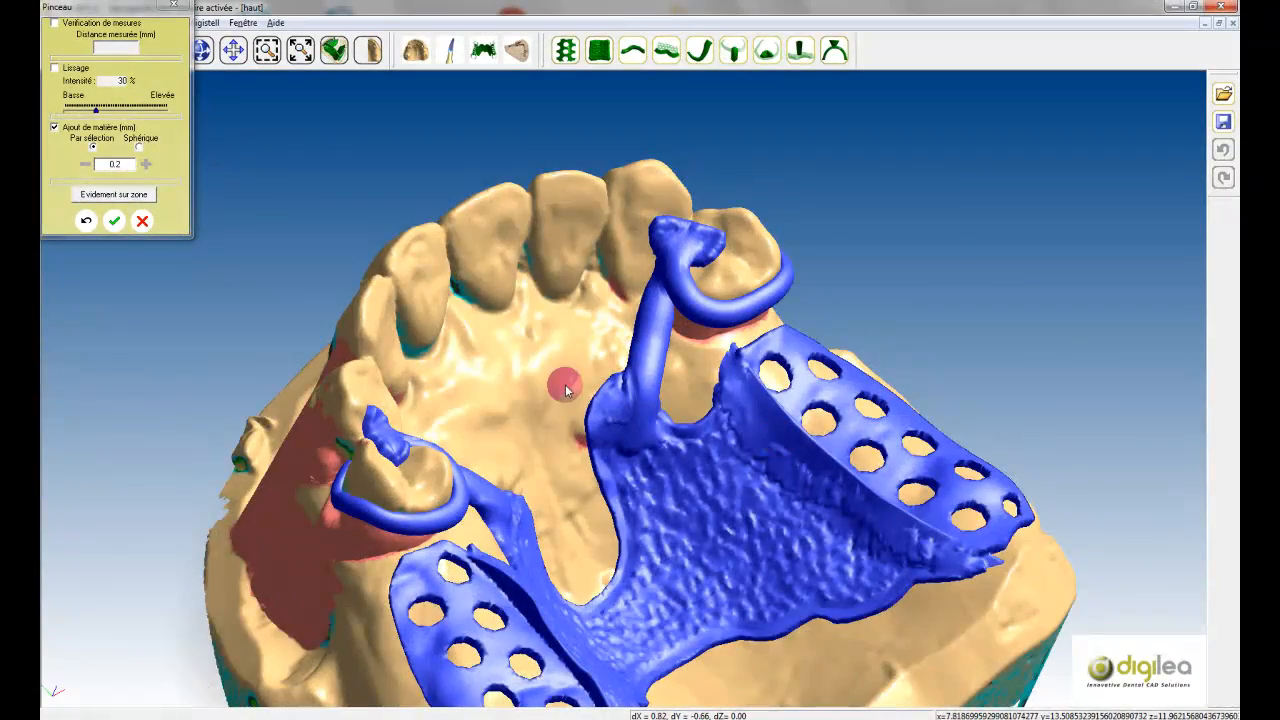
Add a 0.9 mm Sphérique deposit of material where the second clasp meets its connector bar
{"action": "mouse_move", "coordinate": [566, 384]}
{"action": "middle_mouse_down"}
{"action": "mouse_move", "coordinate": [597, 409]}
{"action": "mouse_move", "coordinate": [566, 363]}
{"action": "middle_mouse_up"}
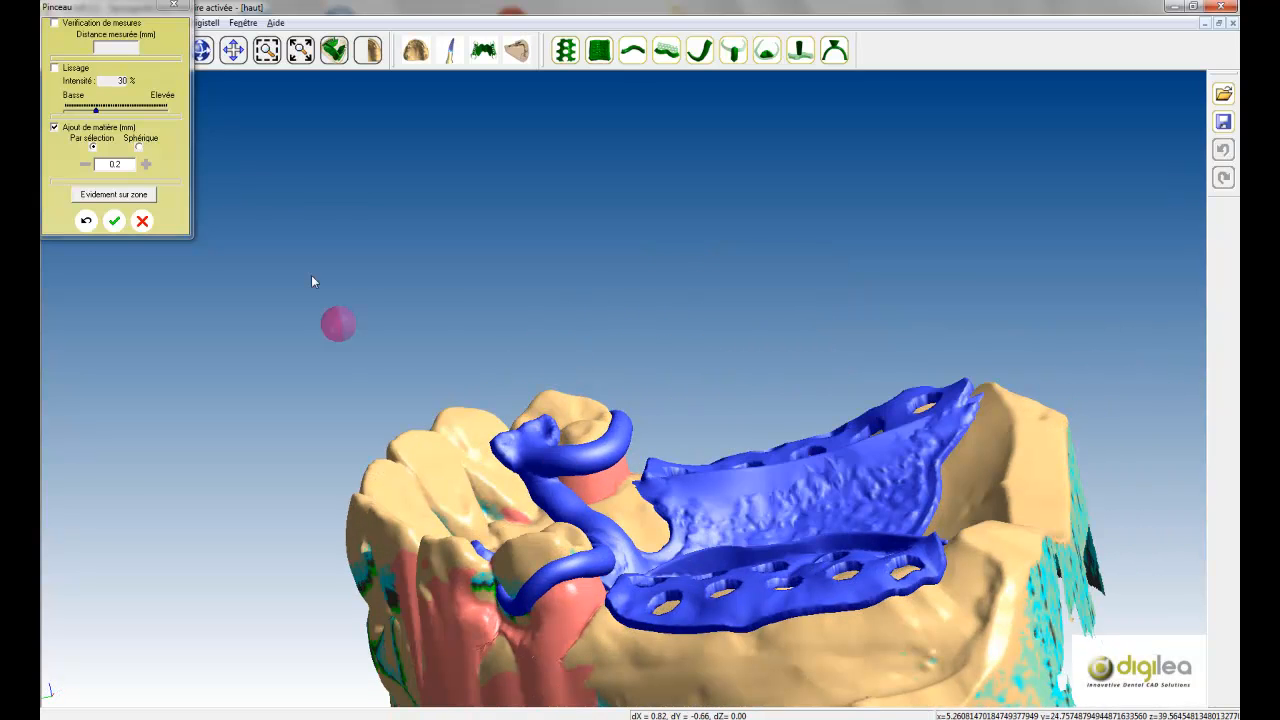
{"action": "left_click", "coordinate": [139, 147]}
{"action": "scroll", "coordinate": [529, 489], "scroll_direction": "up", "scroll_amount": 5}
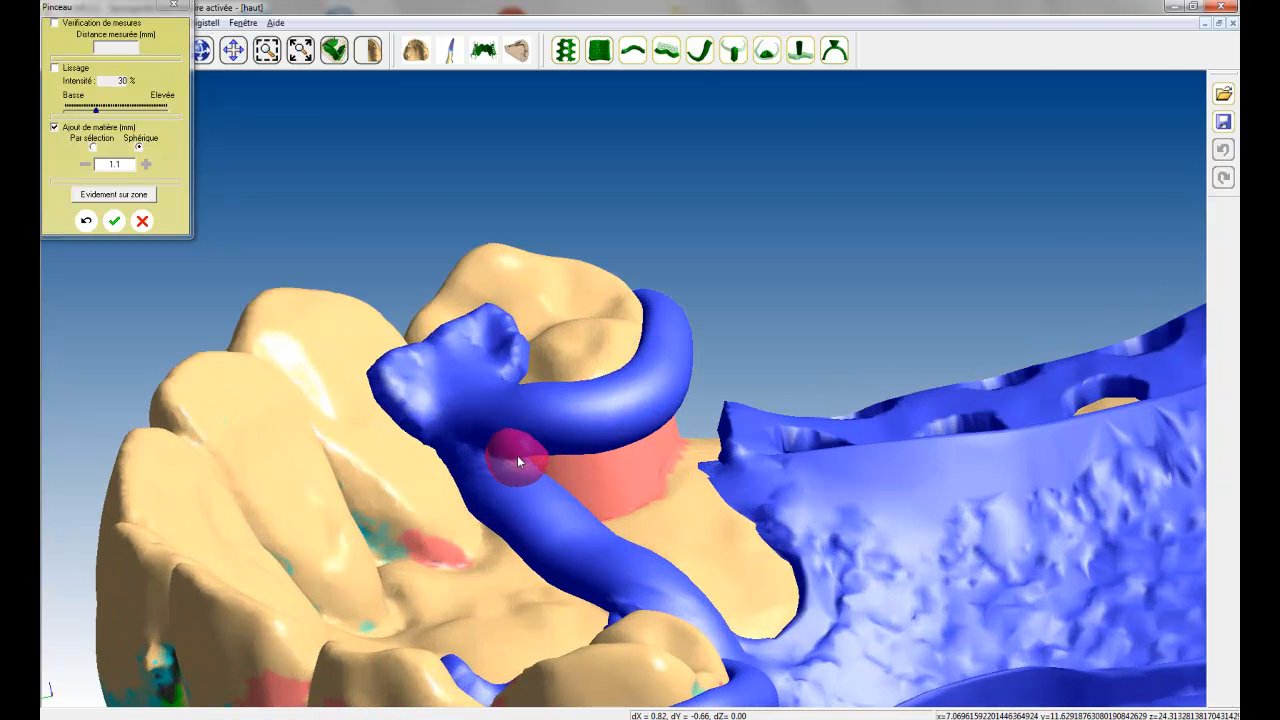
{"action": "mouse_move", "coordinate": [640, 509]}
{"action": "middle_mouse_down"}
{"action": "mouse_move", "coordinate": [611, 503]}
{"action": "mouse_move", "coordinate": [741, 538]}
{"action": "middle_mouse_up"}
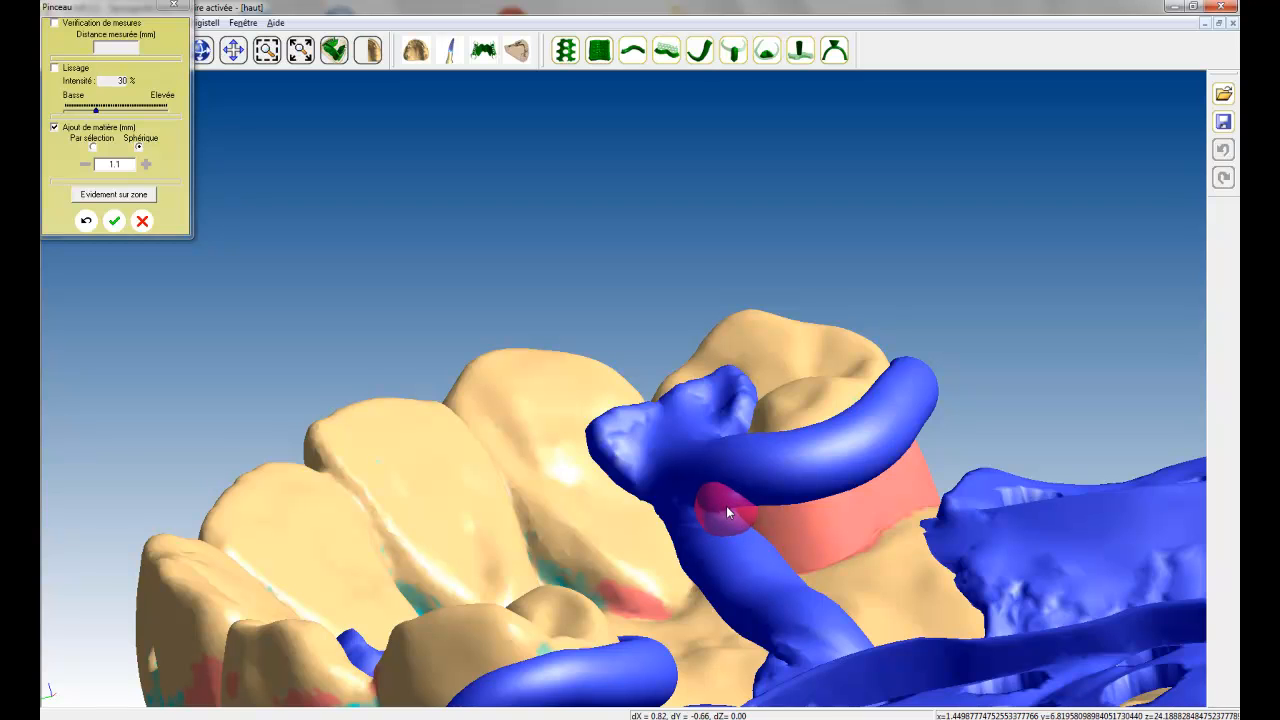
{"action": "scroll", "coordinate": [724, 509], "scroll_direction": "down", "scroll_amount": 1, "text": "ctrl"}
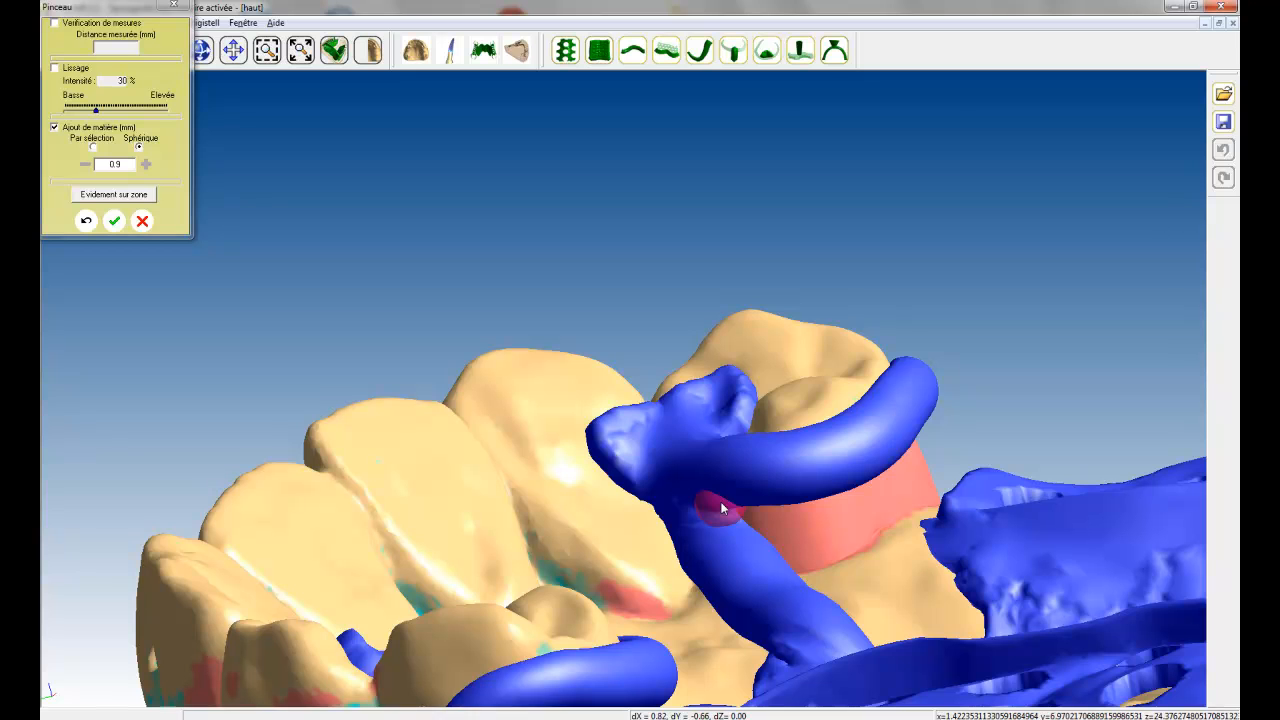
Blend the added sphere into the clasp junction with Lissage at 30 % intensity
{"action": "left_click", "coordinate": [54, 68]}
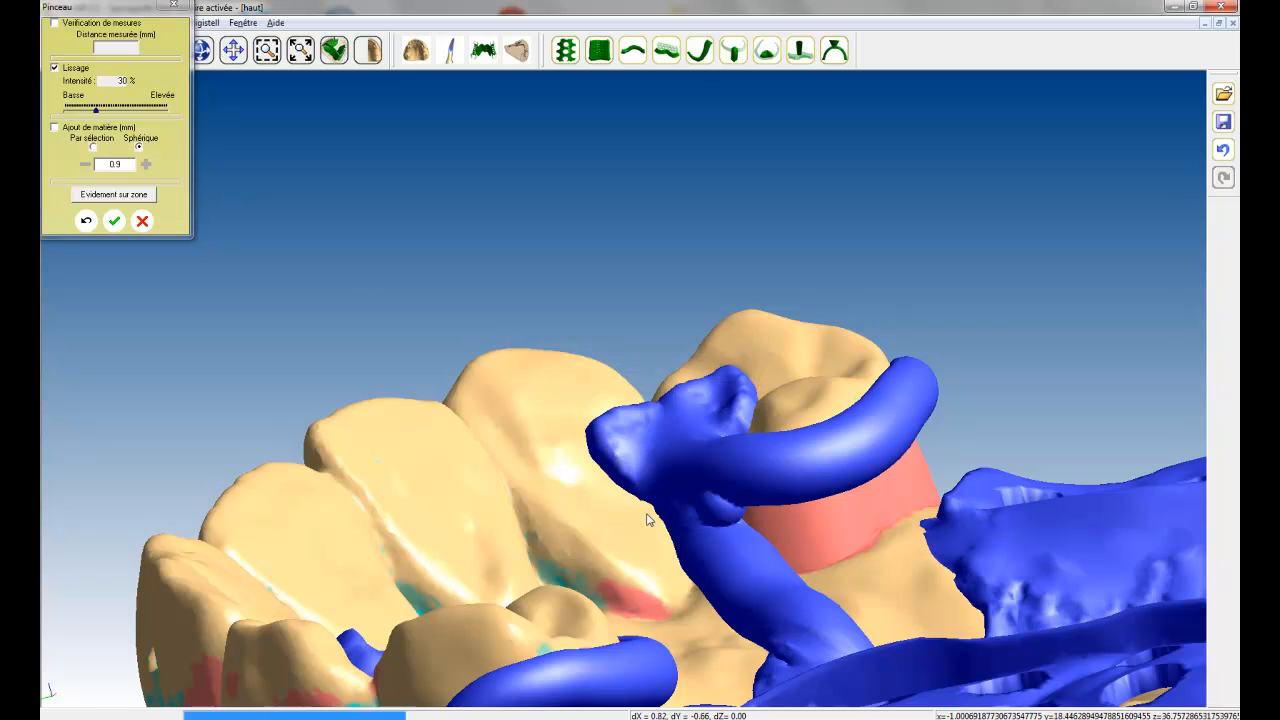
{"action": "scroll", "coordinate": [648, 514], "scroll_direction": "down", "scroll_amount": 3}
{"action": "left_click_drag", "start_coordinate": [678, 464], "coordinate": [676, 461]}
{"action": "mouse_move", "coordinate": [636, 436]}
{"action": "middle_mouse_down"}
{"action": "mouse_move", "coordinate": [650, 440]}
{"action": "mouse_move", "coordinate": [663, 371]}
{"action": "mouse_move", "coordinate": [651, 391]}
{"action": "middle_mouse_up"}
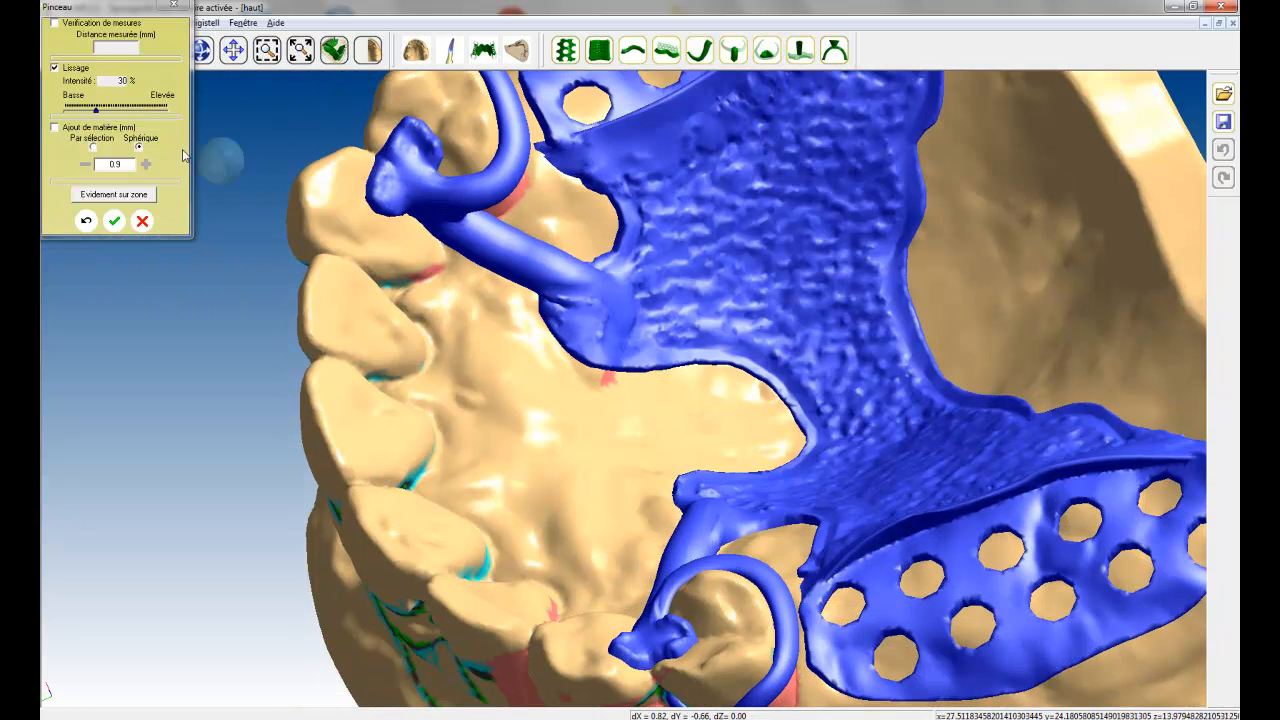
Add 0.2 mm of material in Par sélection mode across the occlusal rest of the second clasp
{"action": "left_click", "coordinate": [55, 127]}
{"action": "left_click", "coordinate": [93, 147]}
{"action": "mouse_move", "coordinate": [422, 168]}
{"action": "left_mouse_down"}
{"action": "mouse_move", "coordinate": [411, 150]}
{"action": "mouse_move", "coordinate": [398, 196]}
{"action": "mouse_move", "coordinate": [465, 210]}
{"action": "left_mouse_up"}
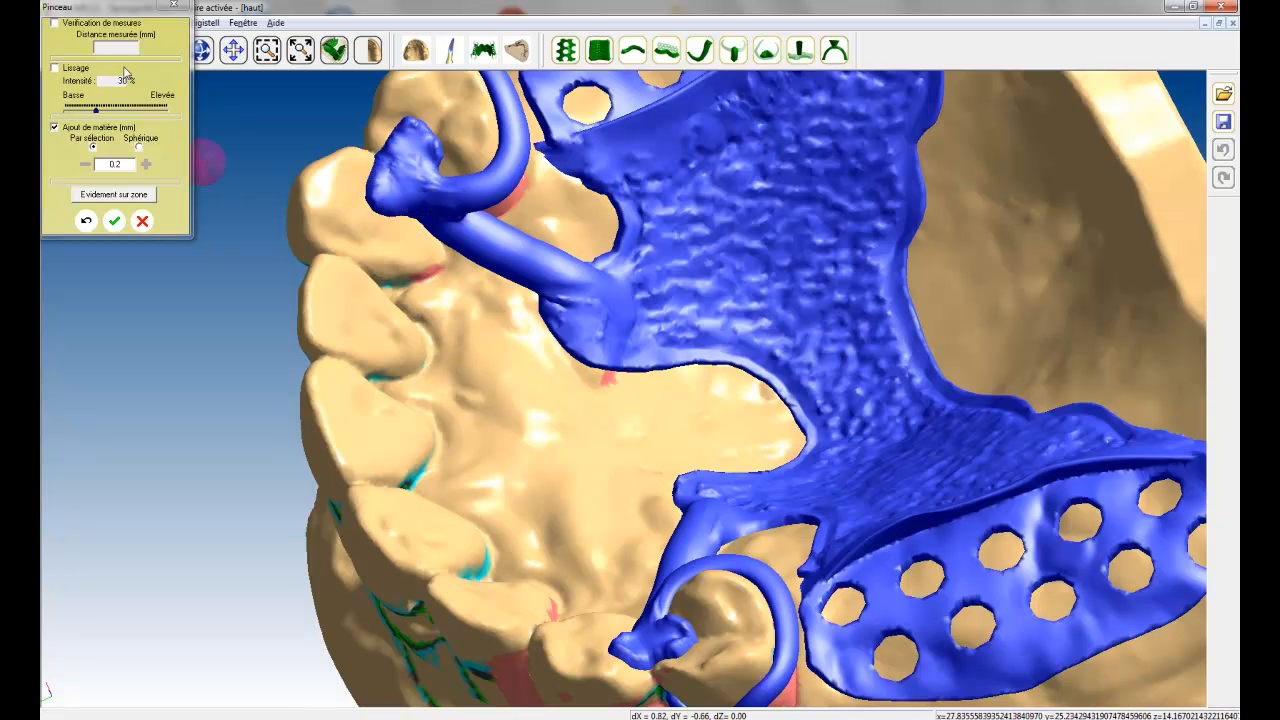
Raise the Lissage intensity to 50 % and smooth the occlusal rest and its transition to the connector bar
{"action": "left_click", "coordinate": [54, 67]}
{"action": "left_click_drag", "start_coordinate": [99, 114], "coordinate": [115, 117]}
{"action": "mouse_move", "coordinate": [425, 175]}
{"action": "left_mouse_down"}
{"action": "mouse_move", "coordinate": [420, 140]}
{"action": "mouse_move", "coordinate": [390, 145]}
{"action": "mouse_move", "coordinate": [405, 178]}
{"action": "mouse_move", "coordinate": [455, 212]}
{"action": "mouse_move", "coordinate": [410, 218]}
{"action": "mouse_move", "coordinate": [488, 216]}
{"action": "left_mouse_up"}
{"action": "middle_click_drag", "start_coordinate": [482, 310], "coordinate": [466, 249]}
{"action": "mouse_move", "coordinate": [491, 438]}
{"action": "left_mouse_down"}
{"action": "mouse_move", "coordinate": [458, 418]}
{"action": "mouse_move", "coordinate": [465, 410]}
{"action": "left_mouse_up"}
Smooth the second clasp's connector bar and its junction with the palatal plate
{"action": "middle_click_drag", "start_coordinate": [760, 445], "coordinate": [765, 417]}
{"action": "left_click_drag", "start_coordinate": [739, 401], "coordinate": [738, 476]}
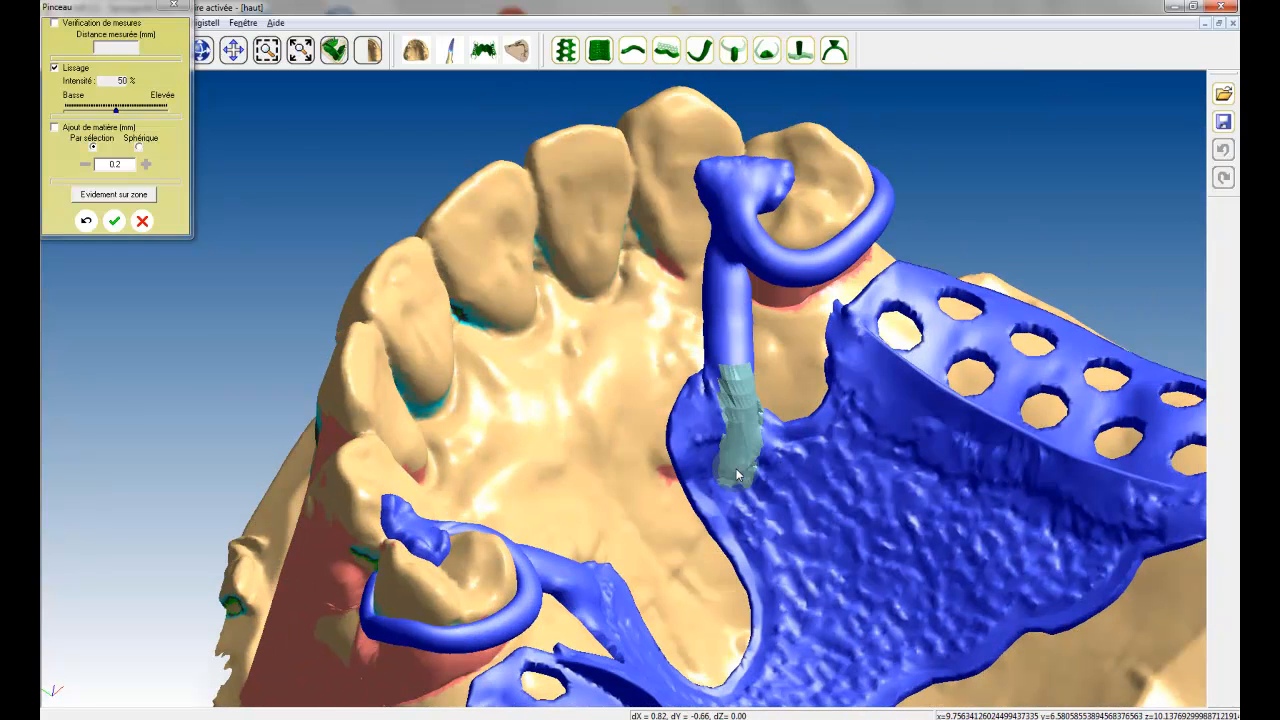
{"action": "left_click_drag", "start_coordinate": [716, 392], "coordinate": [691, 422]}
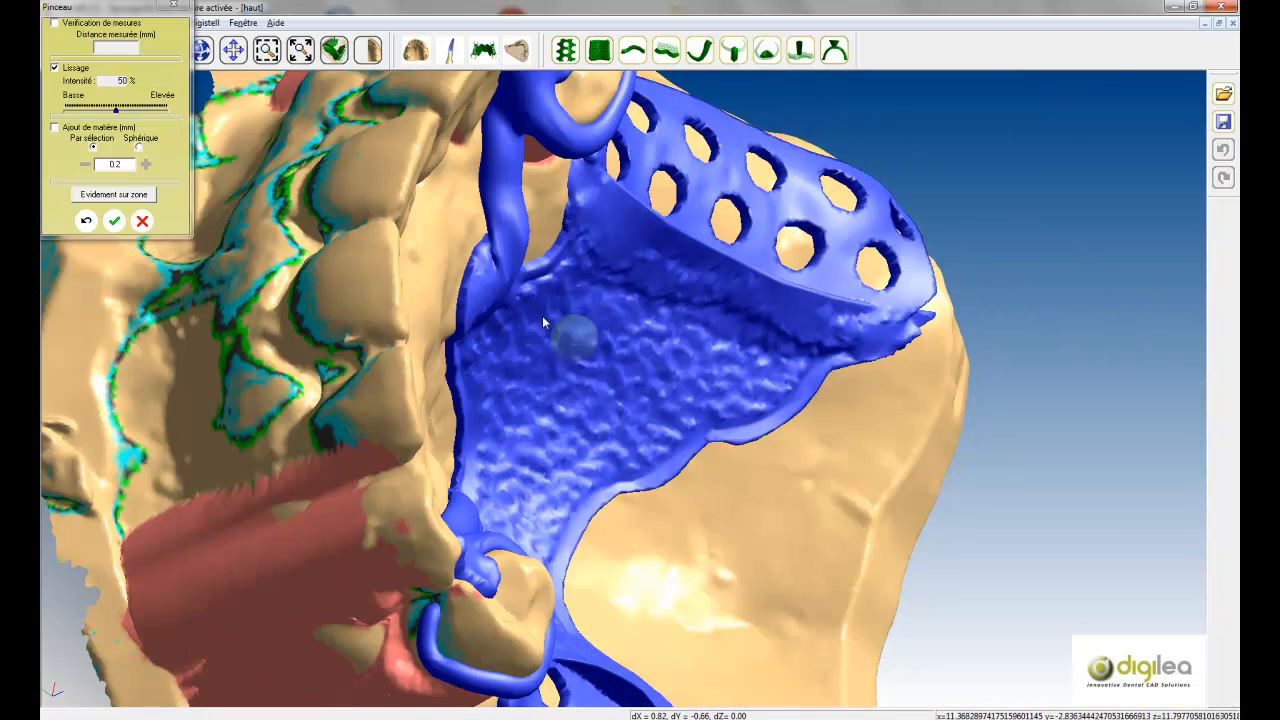
{"action": "mouse_move", "coordinate": [518, 288]}
{"action": "left_mouse_down"}
{"action": "mouse_move", "coordinate": [475, 222]}
{"action": "mouse_move", "coordinate": [504, 284]}
{"action": "mouse_move", "coordinate": [500, 222]}
{"action": "left_mouse_up"}
{"action": "mouse_move", "coordinate": [655, 300]}
{"action": "middle_mouse_down"}
{"action": "mouse_move", "coordinate": [617, 286]}
{"action": "mouse_move", "coordinate": [582, 192]}
{"action": "middle_mouse_up"}
{"action": "mouse_move", "coordinate": [607, 350]}
{"action": "left_mouse_down"}
{"action": "mouse_move", "coordinate": [603, 400]}
{"action": "mouse_move", "coordinate": [615, 275]}
{"action": "left_mouse_up"}
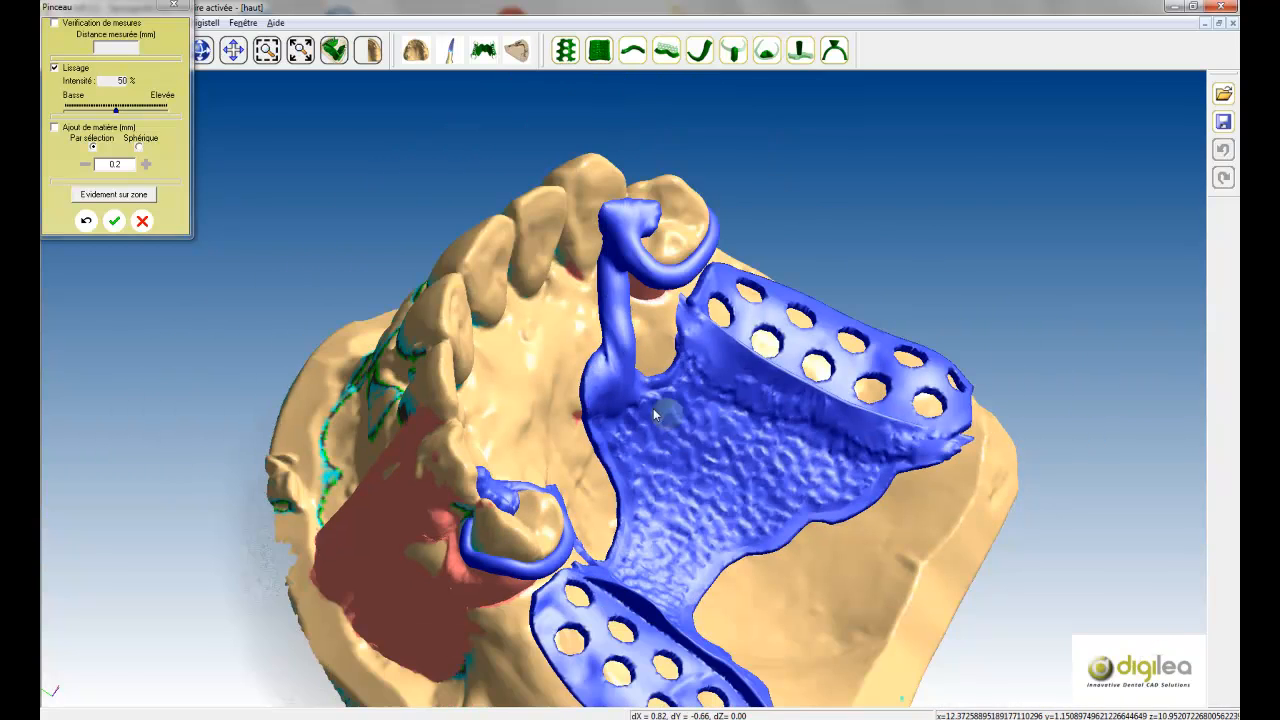
Smooth the opposite clasp's occlusal rest and connector bar down to the palatal plate
{"action": "mouse_move", "coordinate": [653, 408]}
{"action": "middle_mouse_down"}
{"action": "mouse_move", "coordinate": [651, 366]}
{"action": "mouse_move", "coordinate": [657, 423]}
{"action": "mouse_move", "coordinate": [687, 406]}
{"action": "middle_mouse_up"}
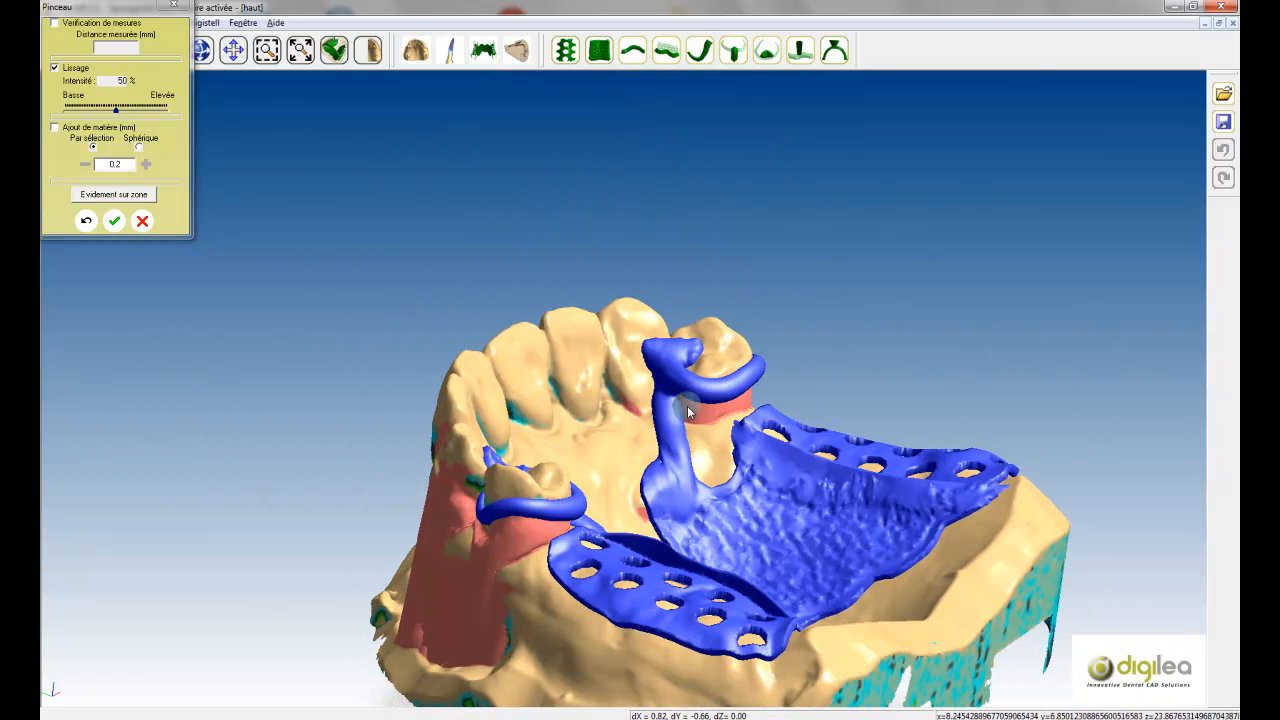
{"action": "middle_click_drag", "start_coordinate": [765, 474], "coordinate": [652, 425]}
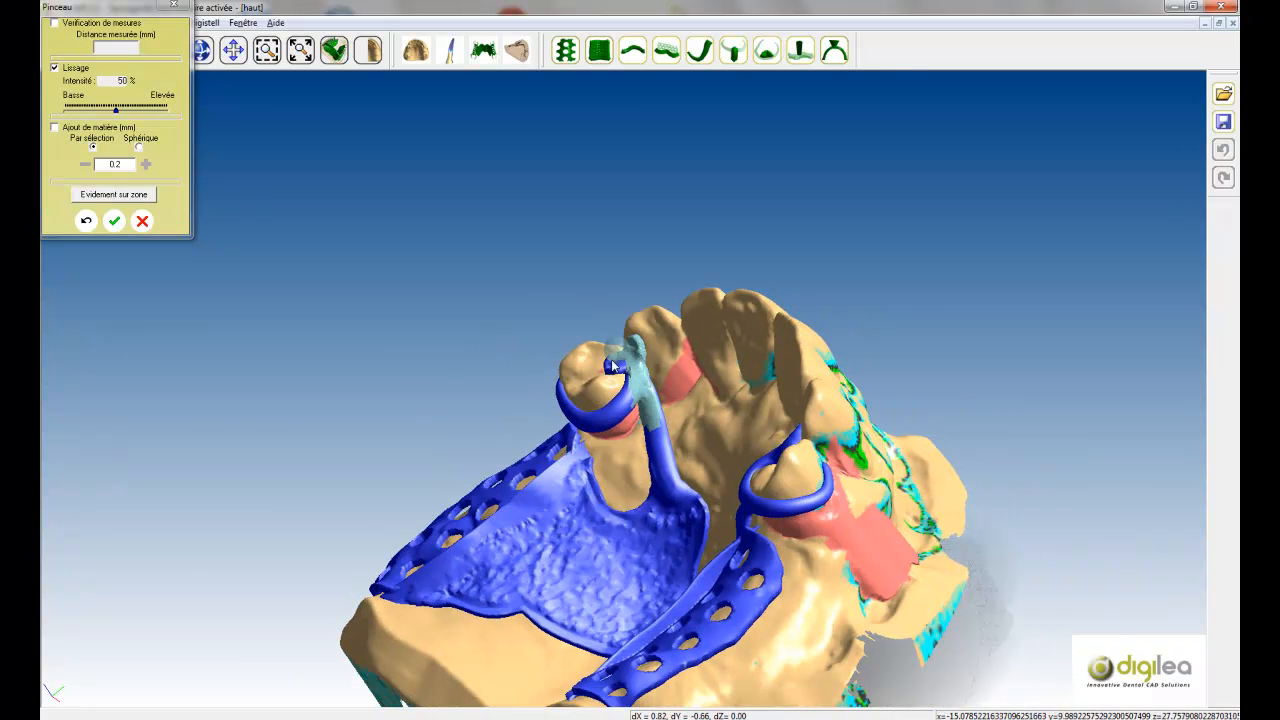
{"action": "left_click_drag", "start_coordinate": [666, 432], "coordinate": [688, 500]}
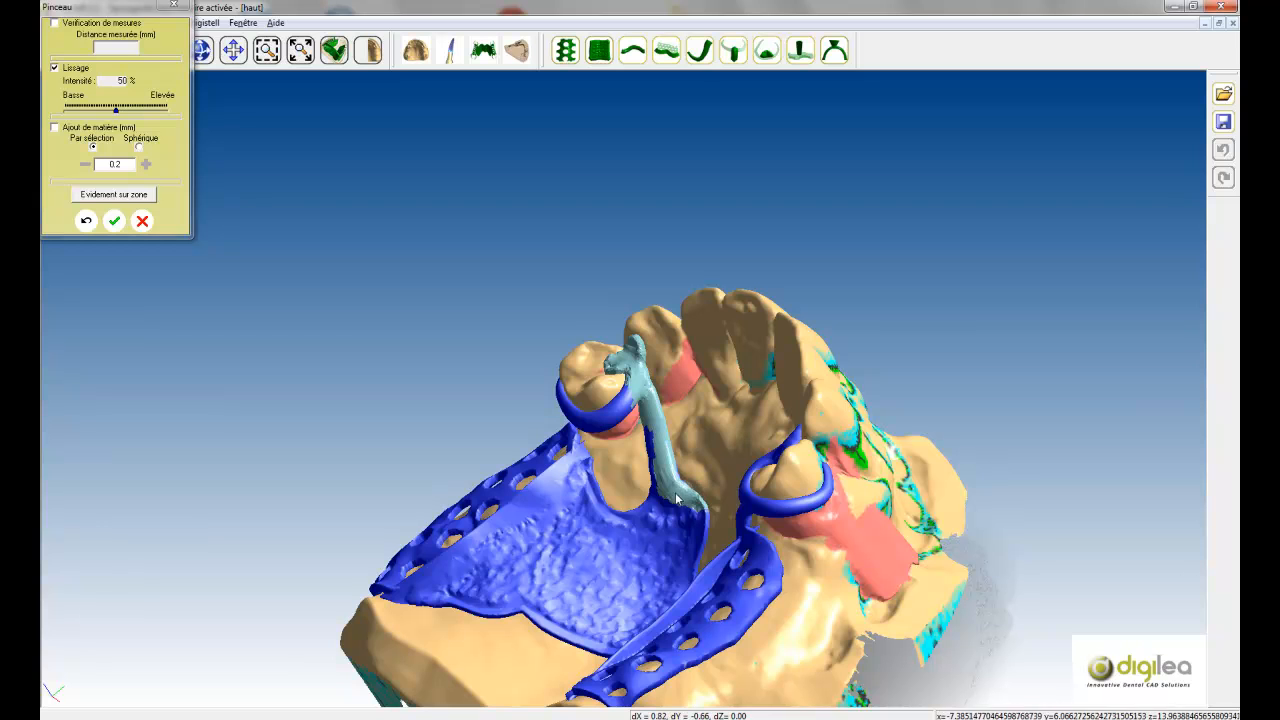
{"action": "left_click_drag", "start_coordinate": [647, 462], "coordinate": [650, 430]}
Smooth the first grid's stop line and the plate edge between that grid and its connector bar
{"action": "middle_click_drag", "start_coordinate": [566, 568], "coordinate": [538, 480]}
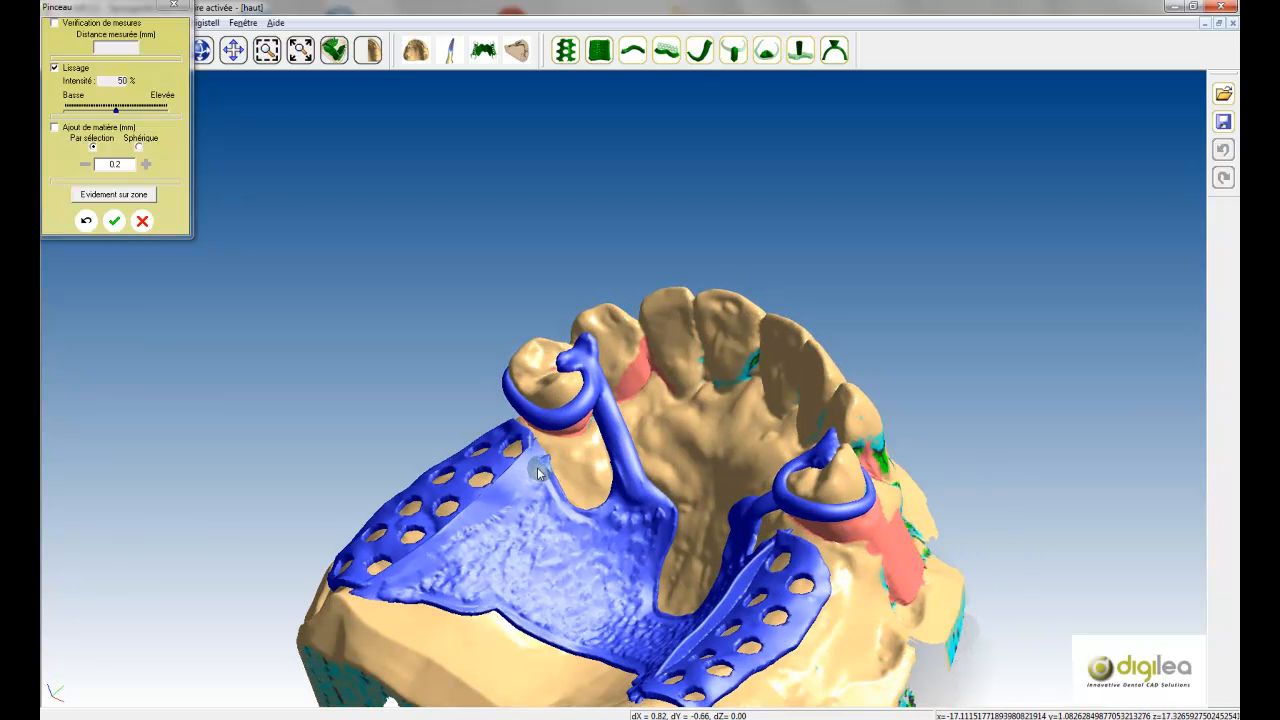
{"action": "middle_click_drag", "start_coordinate": [455, 505], "coordinate": [518, 447]}
{"action": "mouse_move", "coordinate": [520, 457]}
{"action": "left_mouse_down"}
{"action": "mouse_move", "coordinate": [395, 577]}
{"action": "mouse_move", "coordinate": [492, 508]}
{"action": "mouse_move", "coordinate": [518, 466]}
{"action": "mouse_move", "coordinate": [424, 540]}
{"action": "mouse_move", "coordinate": [390, 594]}
{"action": "left_mouse_up"}
{"action": "mouse_move", "coordinate": [448, 495]}
{"action": "middle_mouse_down"}
{"action": "mouse_move", "coordinate": [484, 508]}
{"action": "mouse_move", "coordinate": [561, 457]}
{"action": "middle_mouse_up"}
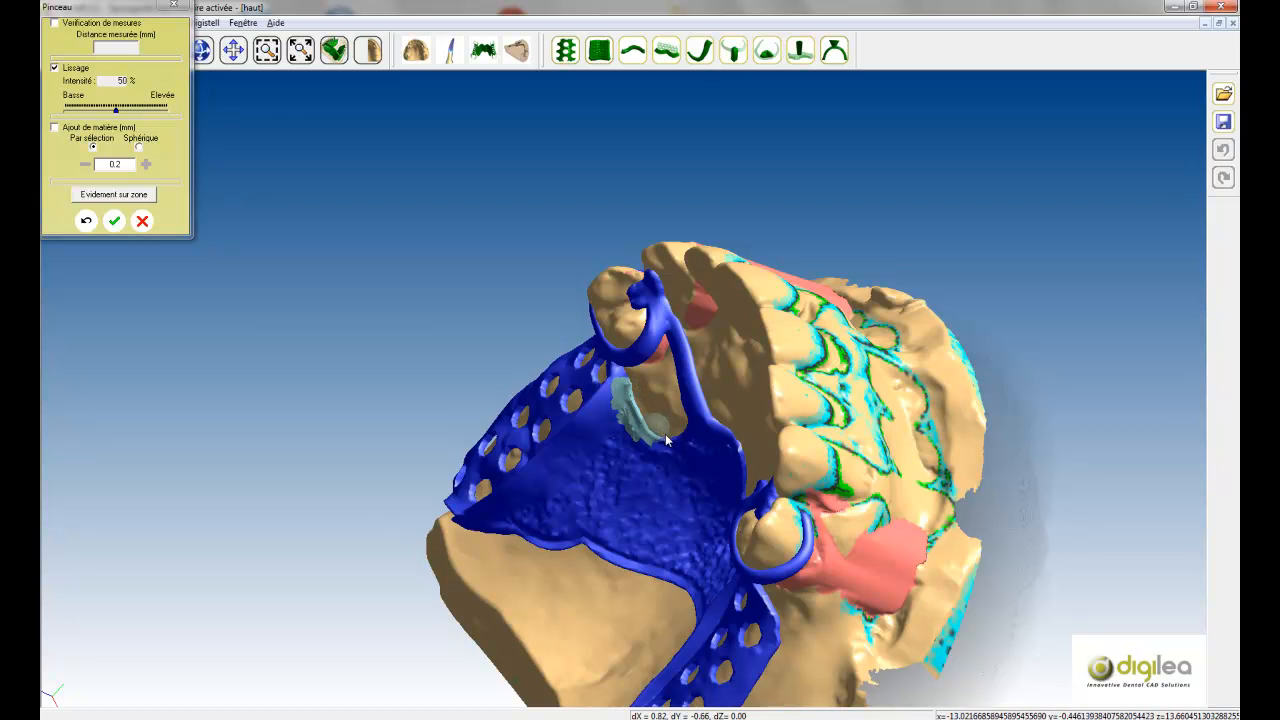
{"action": "mouse_move", "coordinate": [605, 422]}
{"action": "middle_mouse_down"}
{"action": "mouse_move", "coordinate": [586, 424]}
{"action": "mouse_move", "coordinate": [632, 427]}
{"action": "middle_mouse_up"}
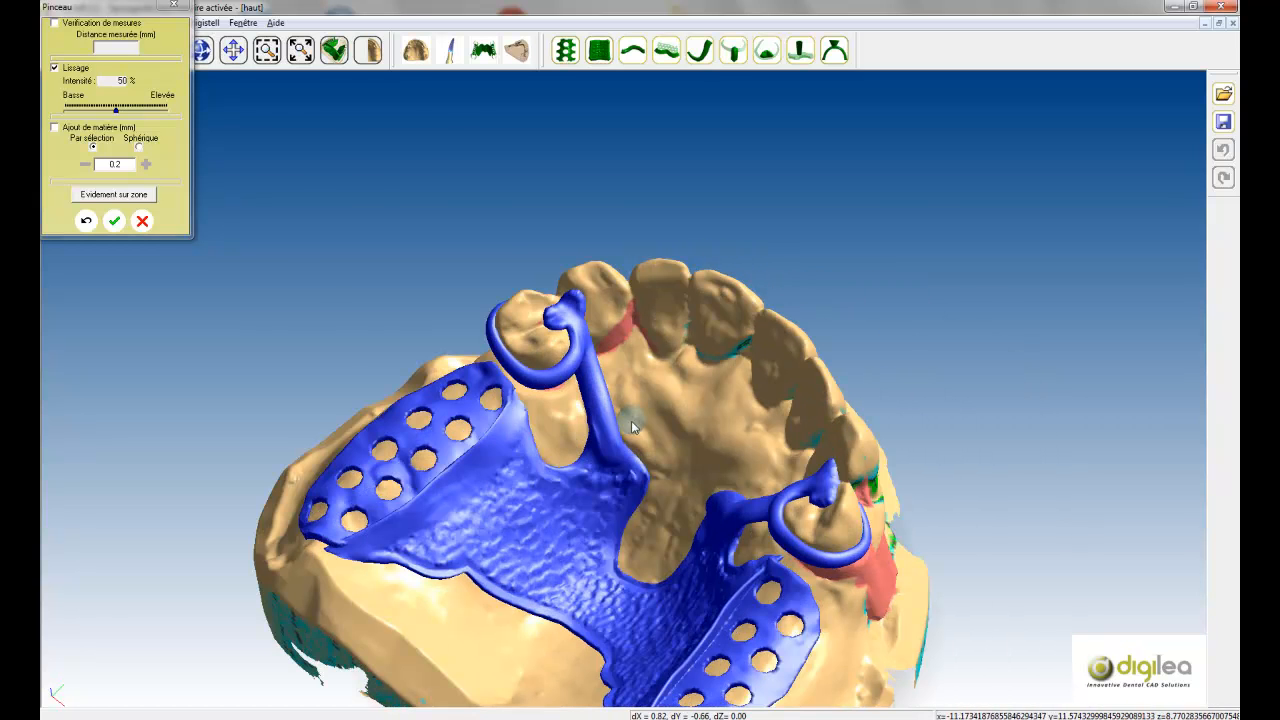
Smooth the plate's anterior edge between both connectors, then the edge and bar junction beside the second connector
{"action": "mouse_move", "coordinate": [627, 453]}
{"action": "left_mouse_down"}
{"action": "mouse_move", "coordinate": [645, 505]}
{"action": "mouse_move", "coordinate": [625, 545]}
{"action": "mouse_move", "coordinate": [630, 575]}
{"action": "mouse_move", "coordinate": [665, 575]}
{"action": "left_mouse_up"}
{"action": "middle_click_drag", "start_coordinate": [512, 493], "coordinate": [605, 474]}
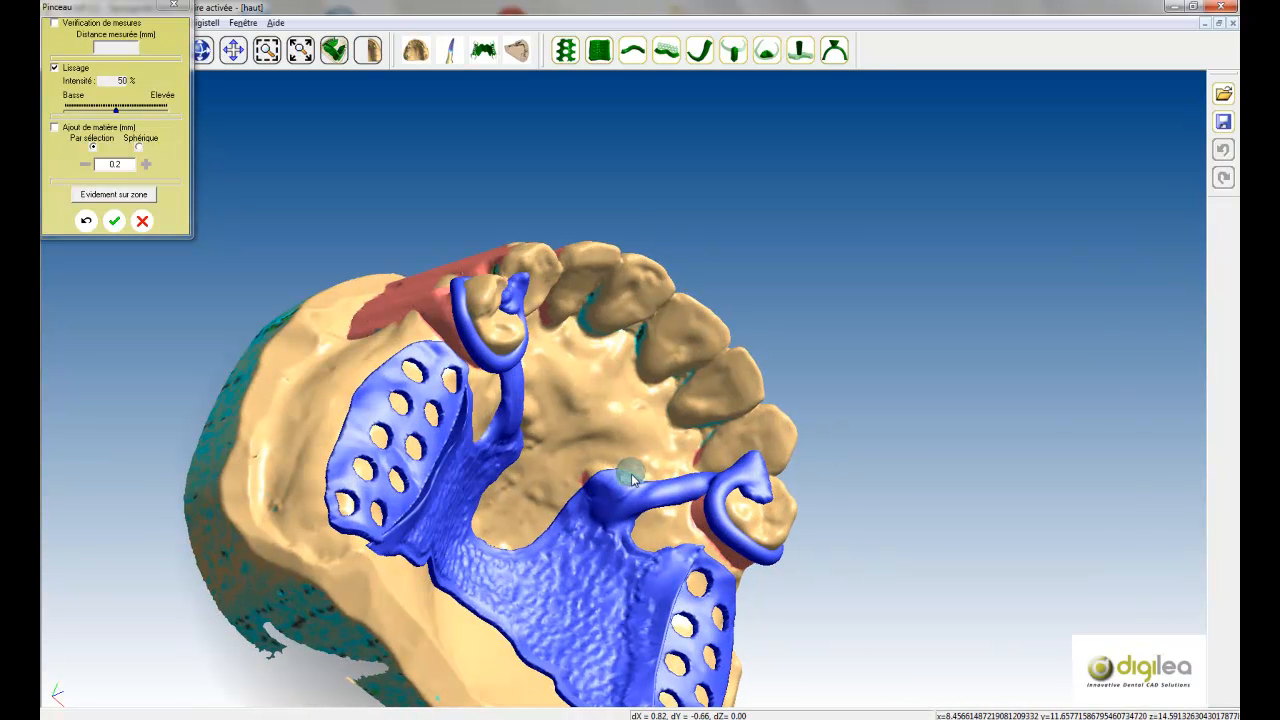
{"action": "mouse_move", "coordinate": [599, 479]}
{"action": "left_mouse_down"}
{"action": "mouse_move", "coordinate": [546, 533]}
{"action": "mouse_move", "coordinate": [480, 520]}
{"action": "left_mouse_up"}
{"action": "mouse_move", "coordinate": [588, 420]}
{"action": "middle_mouse_down"}
{"action": "mouse_move", "coordinate": [568, 434]}
{"action": "mouse_move", "coordinate": [572, 411]}
{"action": "mouse_move", "coordinate": [664, 432]}
{"action": "mouse_move", "coordinate": [715, 468]}
{"action": "middle_mouse_up"}
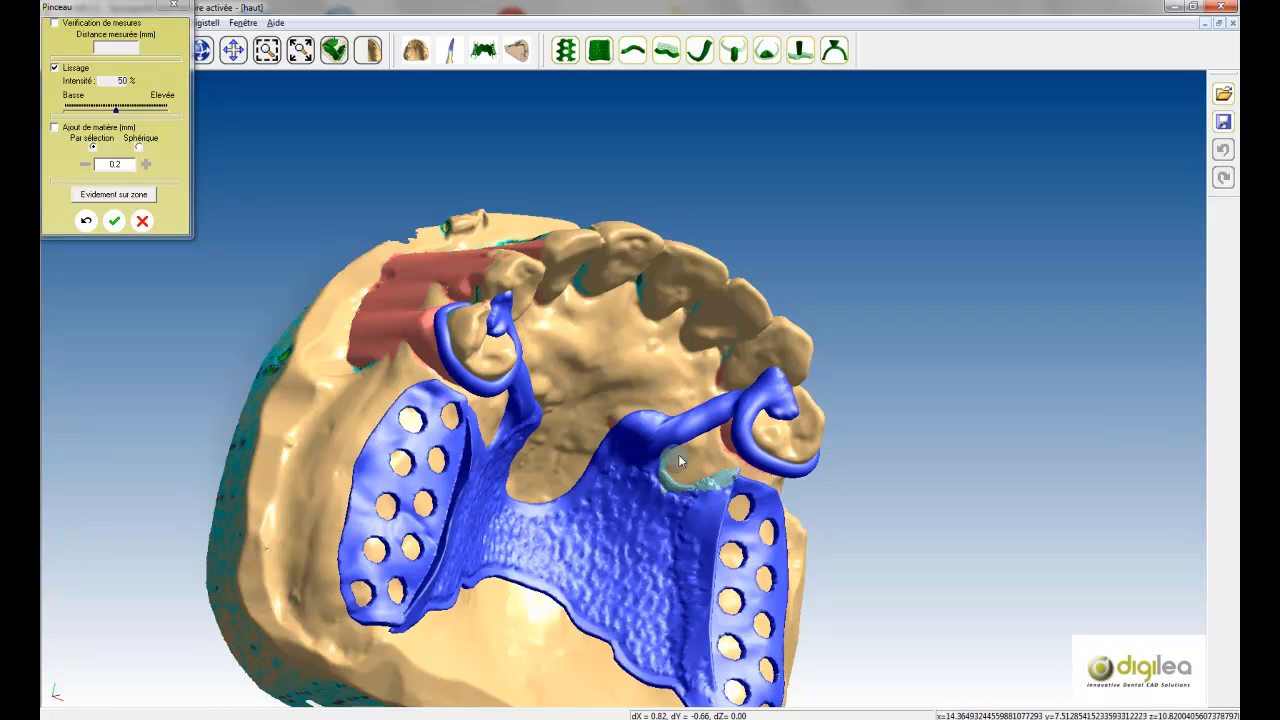
{"action": "mouse_move", "coordinate": [720, 552]}
{"action": "middle_mouse_down"}
{"action": "mouse_move", "coordinate": [700, 540]}
{"action": "mouse_move", "coordinate": [706, 554]}
{"action": "middle_mouse_up"}
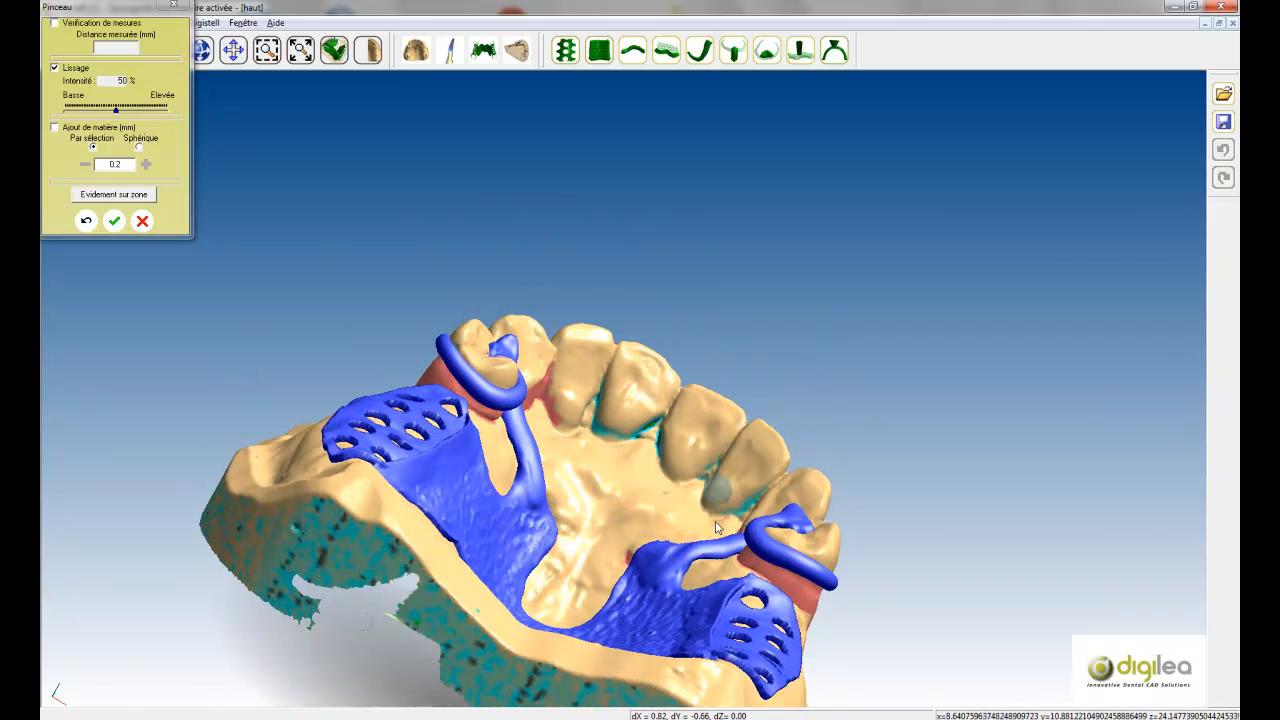
{"action": "mouse_move", "coordinate": [706, 553]}
{"action": "left_mouse_down"}
{"action": "mouse_move", "coordinate": [687, 581]}
{"action": "mouse_move", "coordinate": [687, 561]}
{"action": "left_mouse_up"}
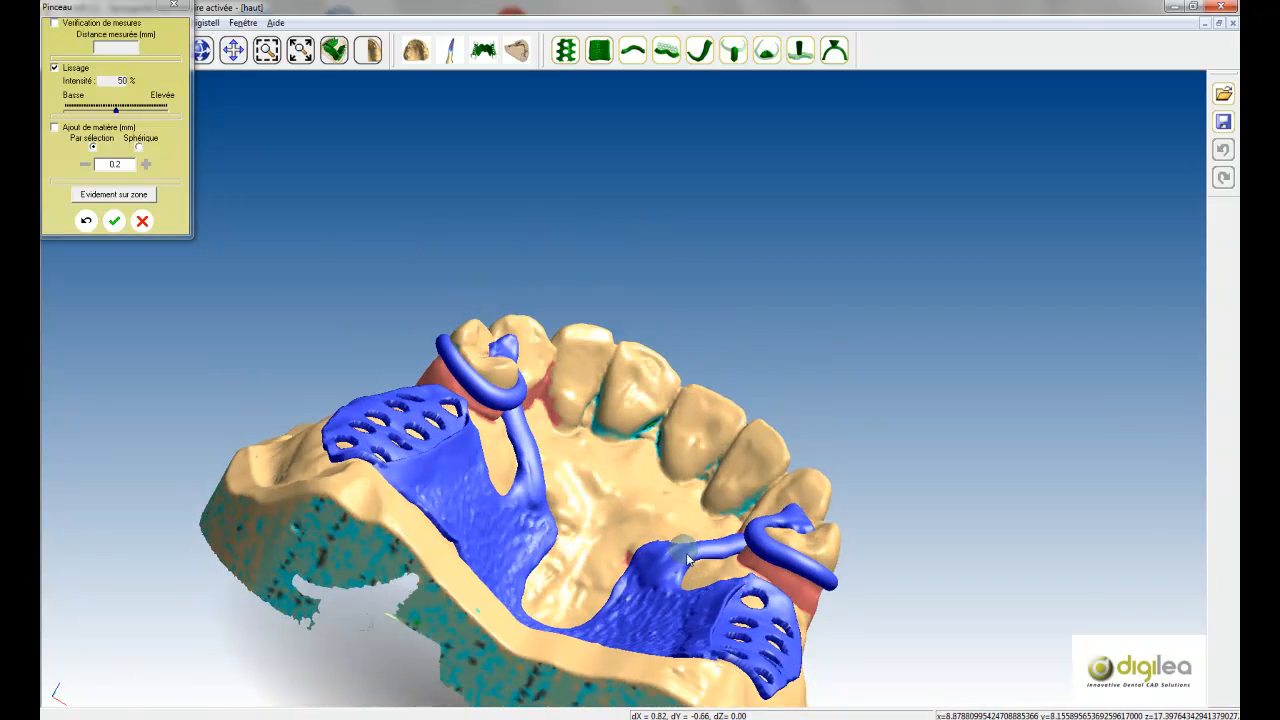
Smooth the second grid's stop line along its full length, including its front tip
{"action": "middle_click_drag", "start_coordinate": [677, 580], "coordinate": [730, 545]}
{"action": "scroll", "coordinate": [730, 545], "scroll_direction": "up", "scroll_amount": 3}
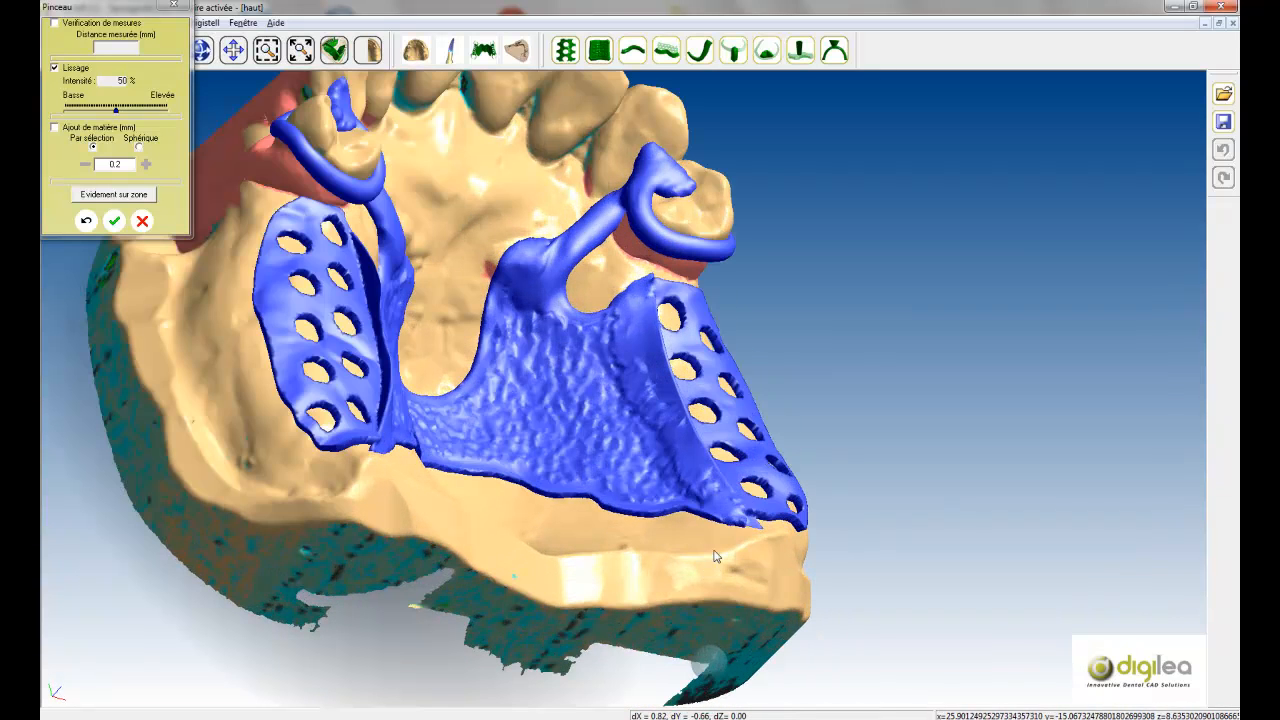
{"action": "mouse_move", "coordinate": [736, 525]}
{"action": "left_mouse_down"}
{"action": "mouse_move", "coordinate": [658, 425]}
{"action": "mouse_move", "coordinate": [625, 262]}
{"action": "mouse_move", "coordinate": [620, 352]}
{"action": "mouse_move", "coordinate": [700, 500]}
{"action": "mouse_move", "coordinate": [735, 510]}
{"action": "mouse_move", "coordinate": [690, 430]}
{"action": "mouse_move", "coordinate": [636, 272]}
{"action": "left_mouse_up"}
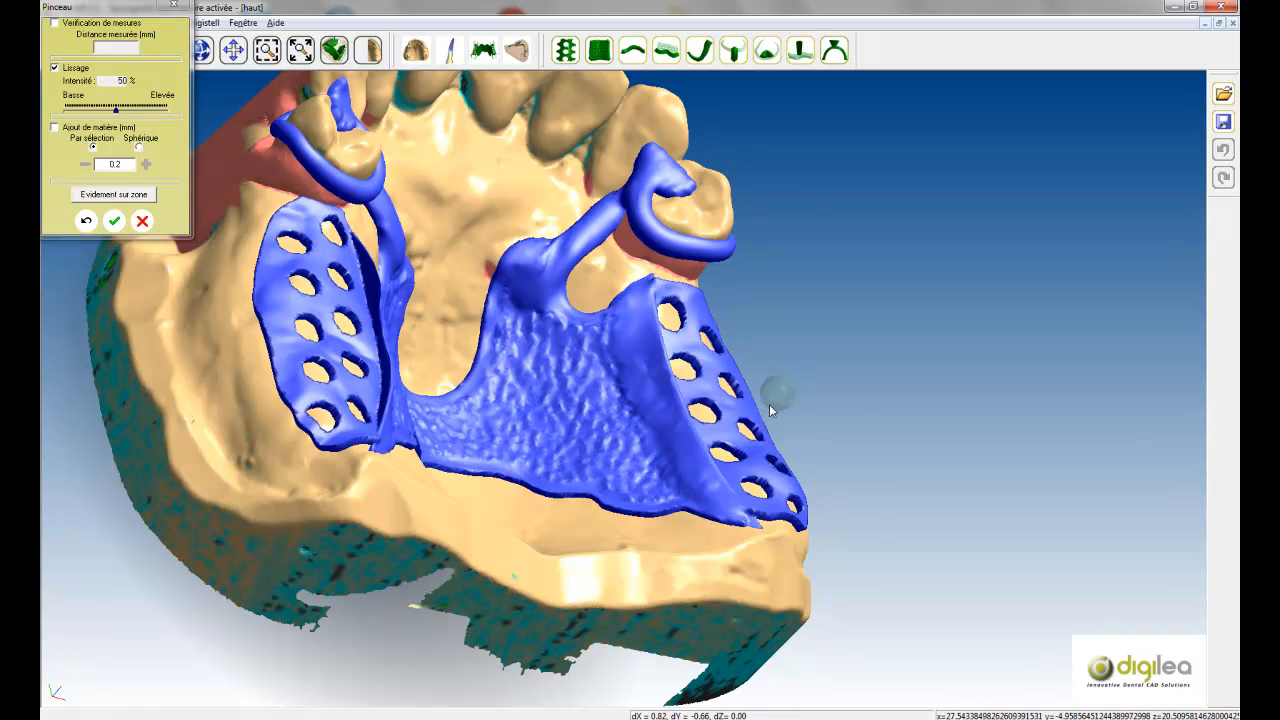
{"action": "right_click_drag", "start_coordinate": [769, 404], "coordinate": [705, 401]}
{"action": "mouse_move", "coordinate": [706, 475]}
{"action": "left_mouse_down"}
{"action": "mouse_move", "coordinate": [691, 434]}
{"action": "mouse_move", "coordinate": [703, 268]}
{"action": "mouse_move", "coordinate": [700, 285]}
{"action": "left_mouse_up"}
{"action": "mouse_move", "coordinate": [677, 423]}
{"action": "right_mouse_down"}
{"action": "mouse_move", "coordinate": [693, 361]}
{"action": "mouse_move", "coordinate": [678, 312]}
{"action": "right_mouse_up"}
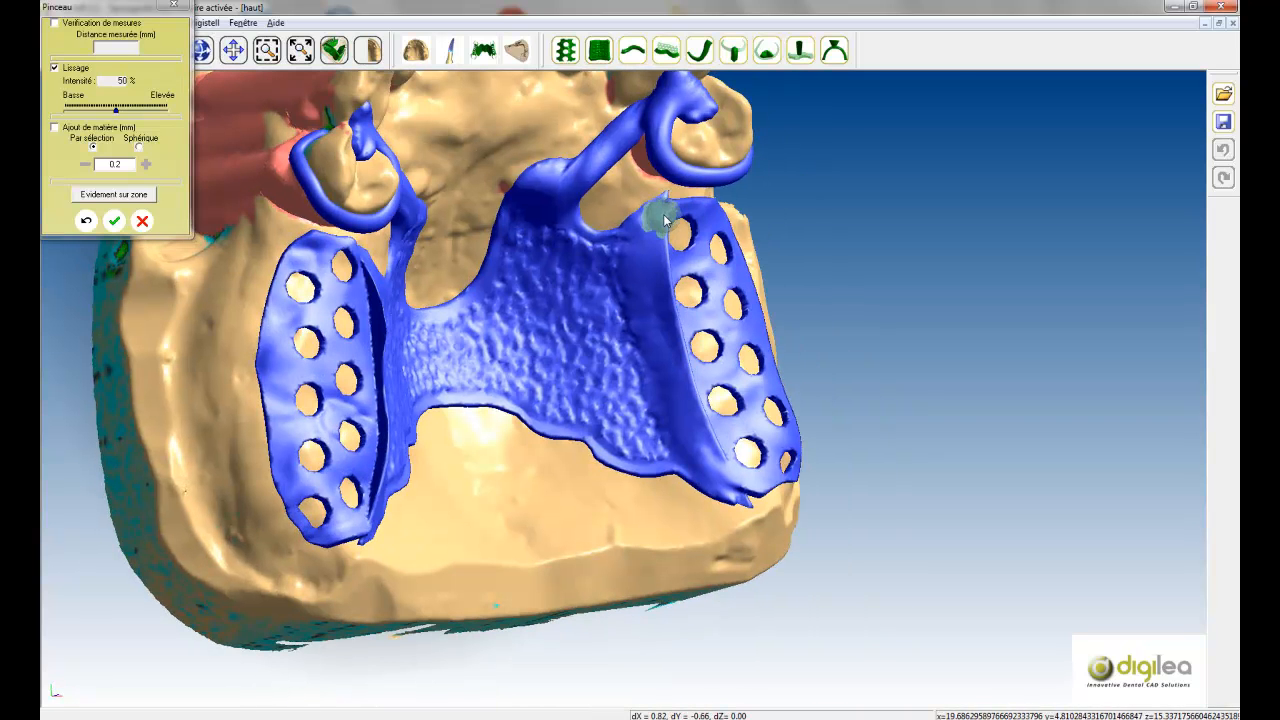
Smooth the palatal plate's posterior edge from one grid to the other and validate the Pinceau changes
{"action": "mouse_move", "coordinate": [659, 489]}
{"action": "left_mouse_down"}
{"action": "mouse_move", "coordinate": [722, 492]}
{"action": "mouse_move", "coordinate": [599, 459]}
{"action": "left_mouse_up"}
{"action": "left_click_drag", "start_coordinate": [524, 430], "coordinate": [508, 412]}
{"action": "right_click_drag", "start_coordinate": [580, 471], "coordinate": [523, 429]}
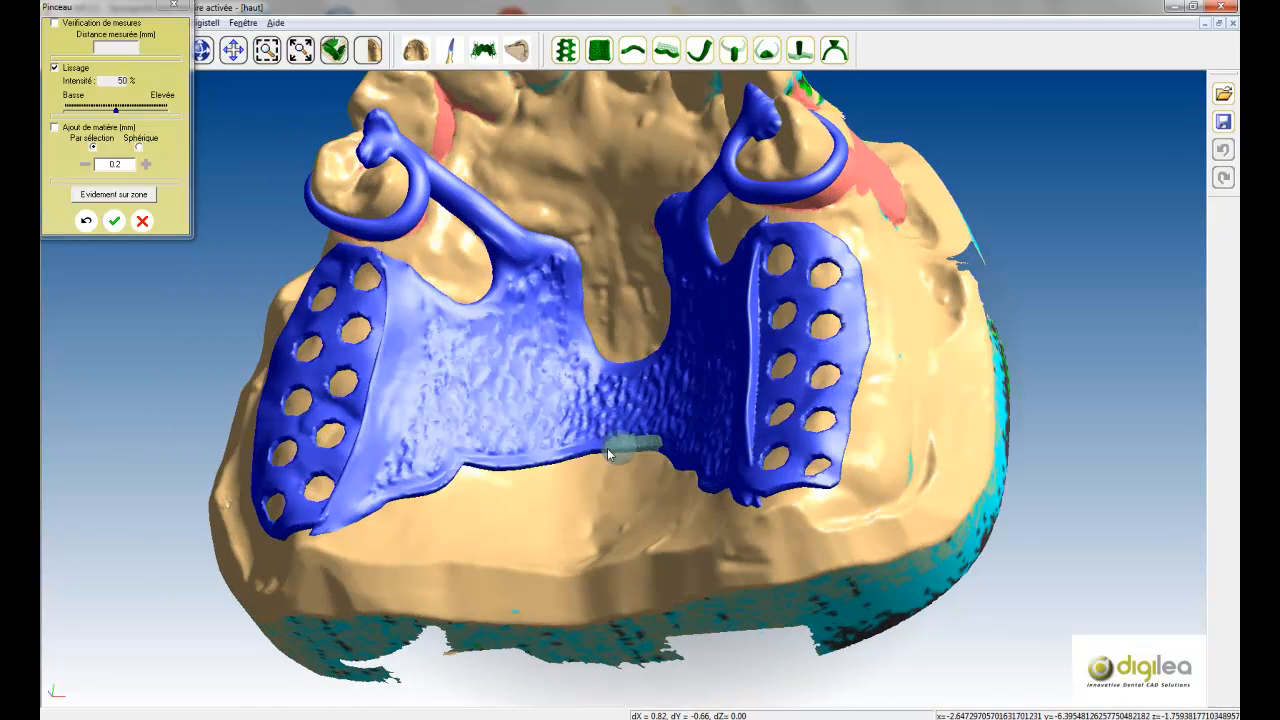
{"action": "mouse_move", "coordinate": [549, 453]}
{"action": "left_mouse_down"}
{"action": "mouse_move", "coordinate": [426, 475]}
{"action": "mouse_move", "coordinate": [282, 548]}
{"action": "left_mouse_up"}
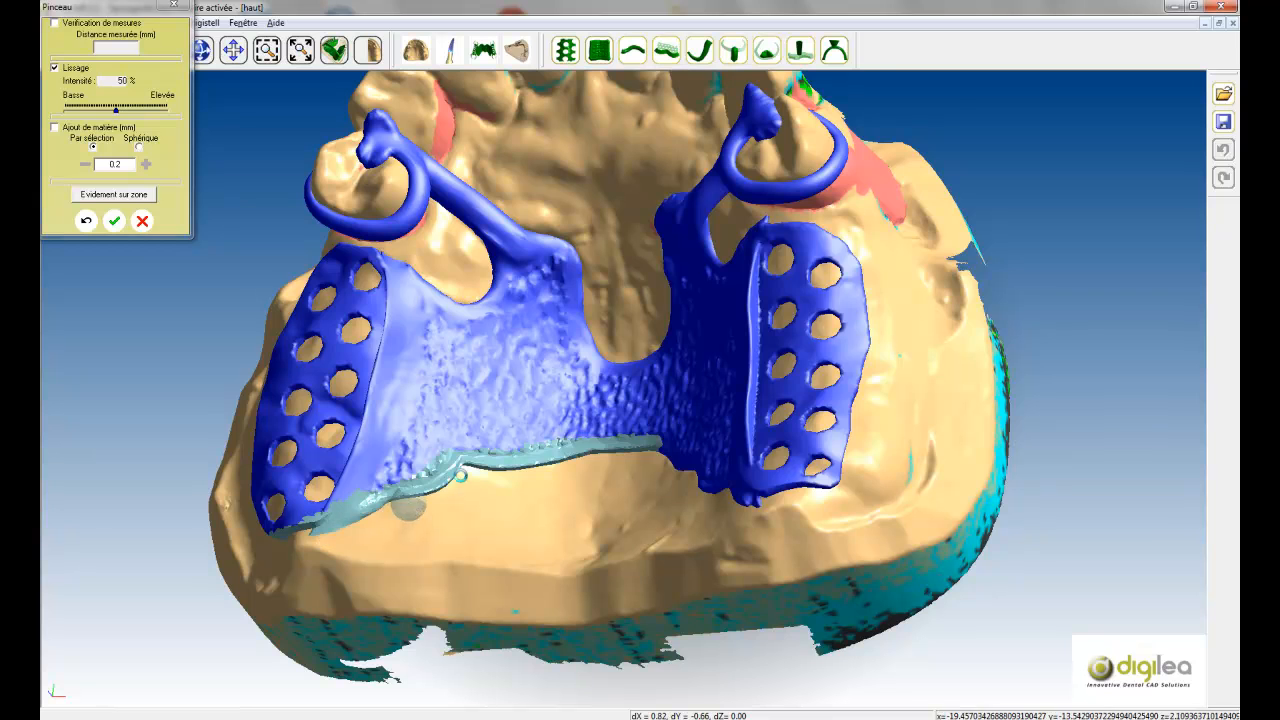
{"action": "right_click_drag", "start_coordinate": [402, 490], "coordinate": [650, 479]}
{"action": "left_click_drag", "start_coordinate": [650, 479], "coordinate": [740, 508]}
{"action": "right_click_drag", "start_coordinate": [847, 324], "coordinate": [664, 262]}
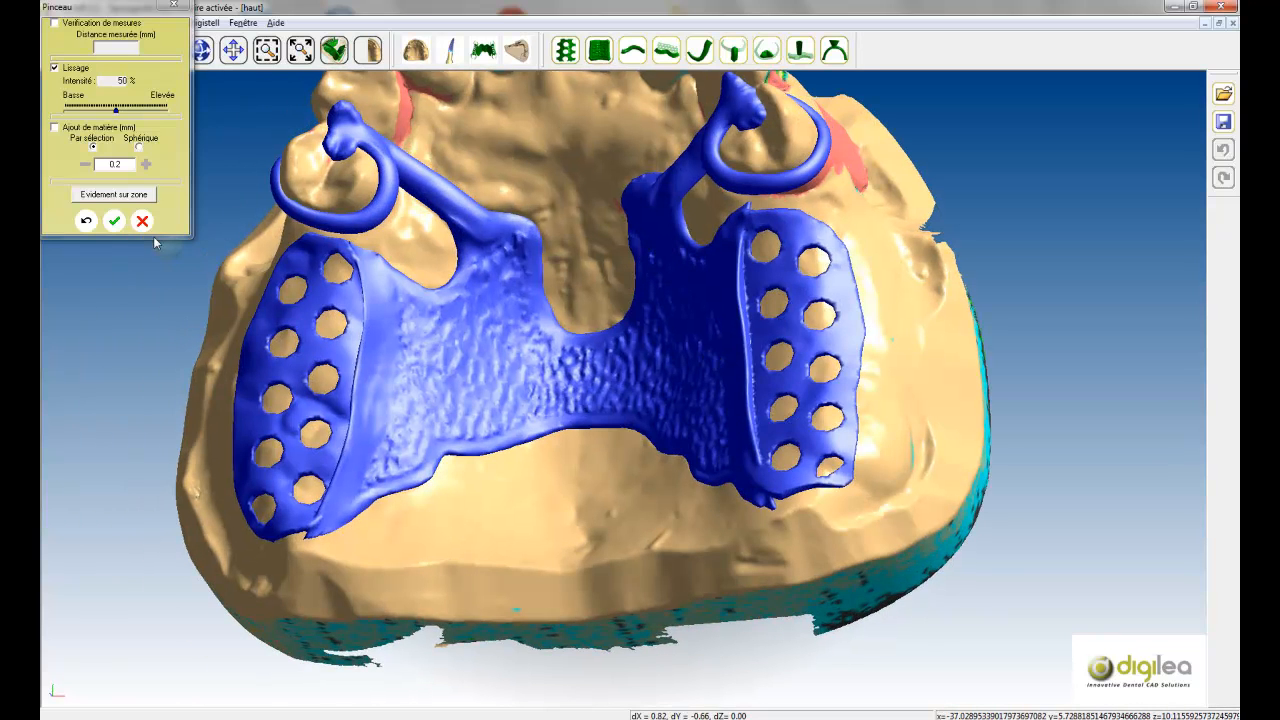
{"action": "left_click", "coordinate": [116, 223]}
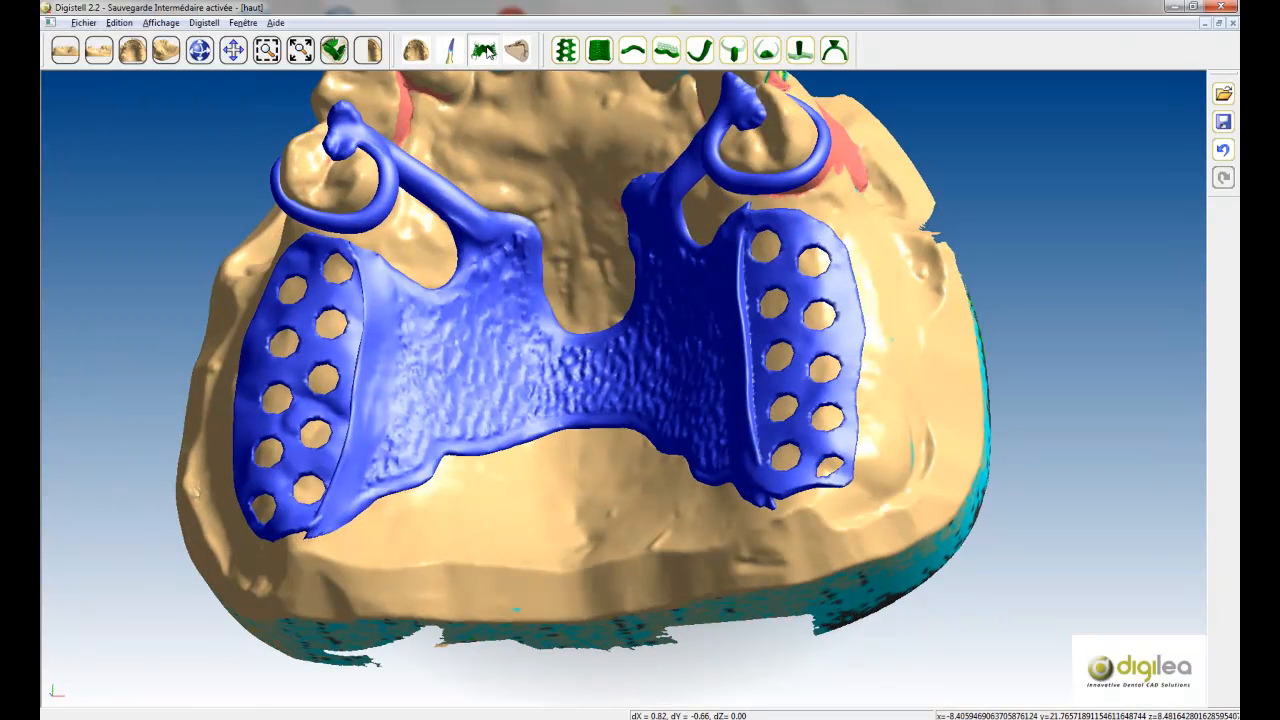
Generate the final metal framework and hide the jaw model to expose the framework's underside
{"action": "left_click", "coordinate": [713, 400]}
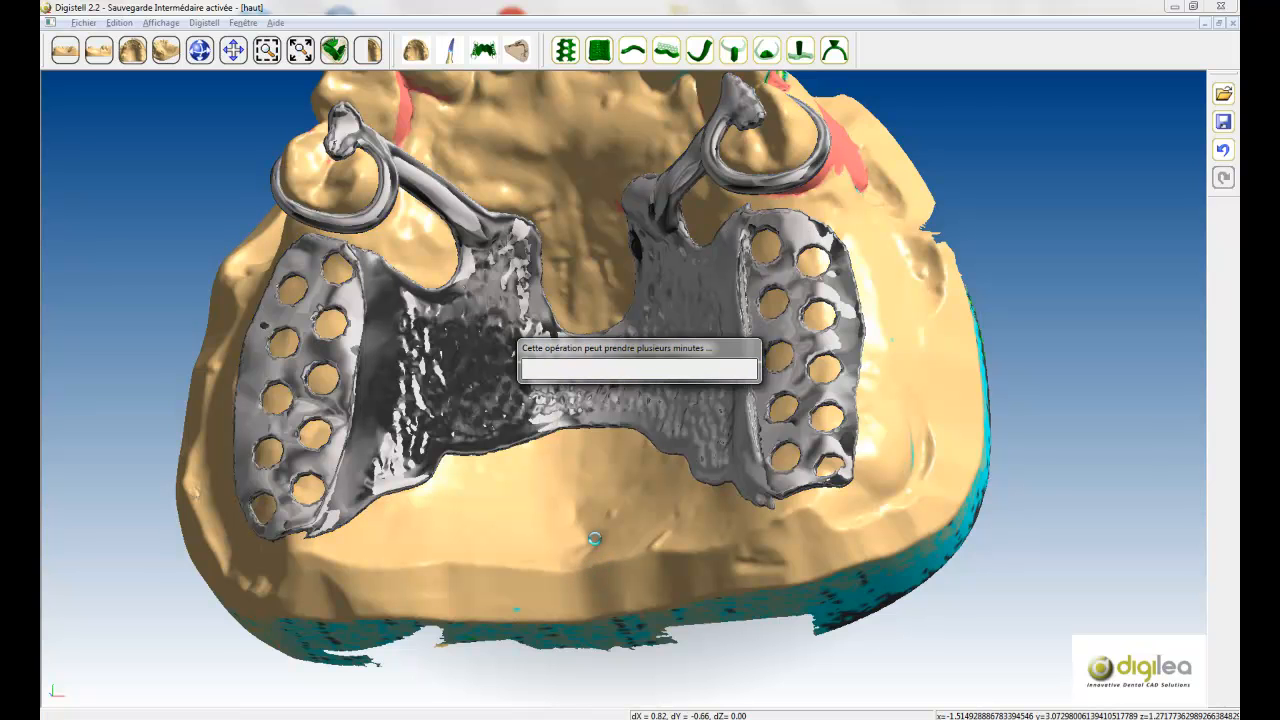
{"action": "left_click_drag", "start_coordinate": [519, 542], "coordinate": [645, 259]}
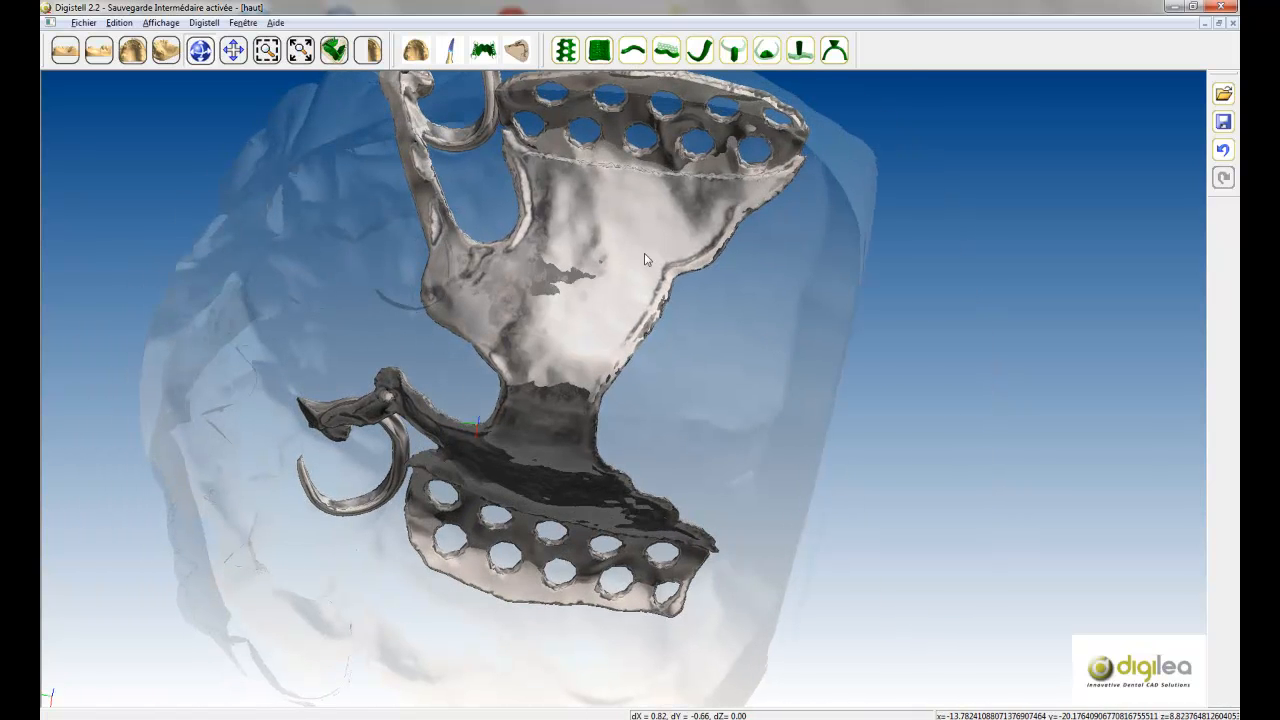
{"action": "left_click", "coordinate": [368, 50]}
{"action": "left_click_drag", "start_coordinate": [349, 368], "coordinate": [560, 331]}
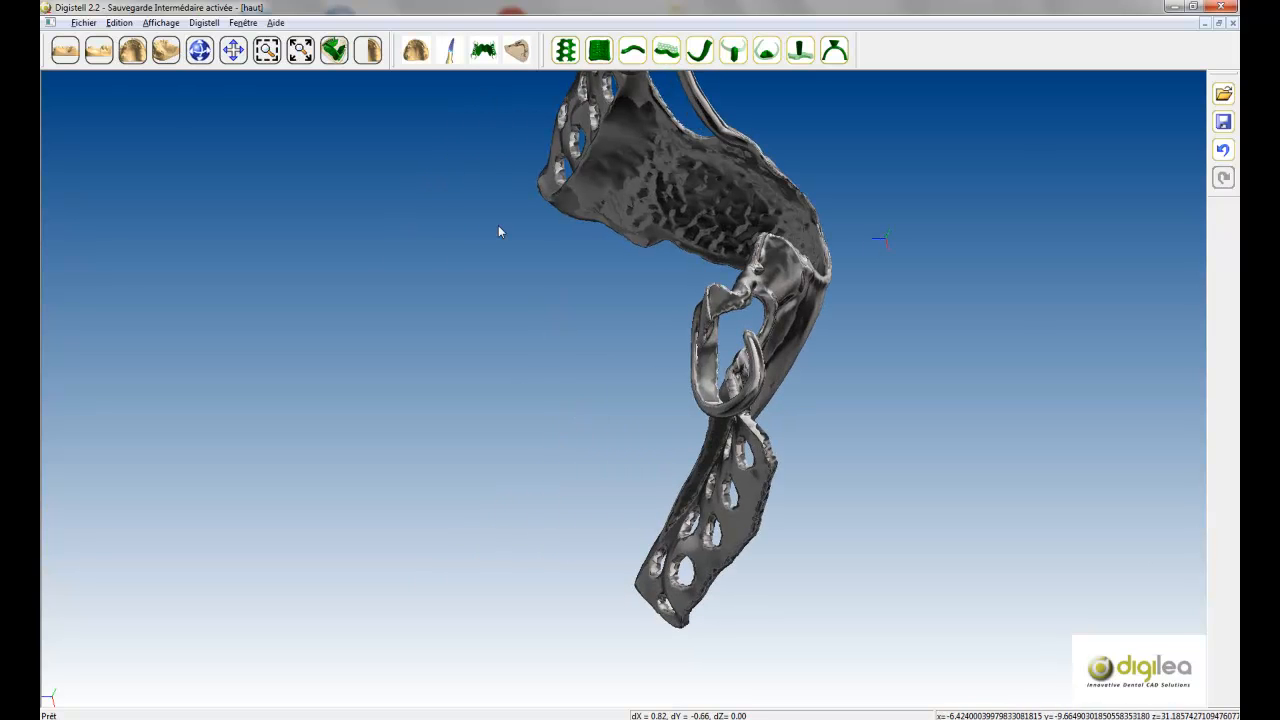
Smooth the underside of both connector bars with the Pinceau at 50 % Lissage and validate
{"action": "left_click", "coordinate": [450, 50]}
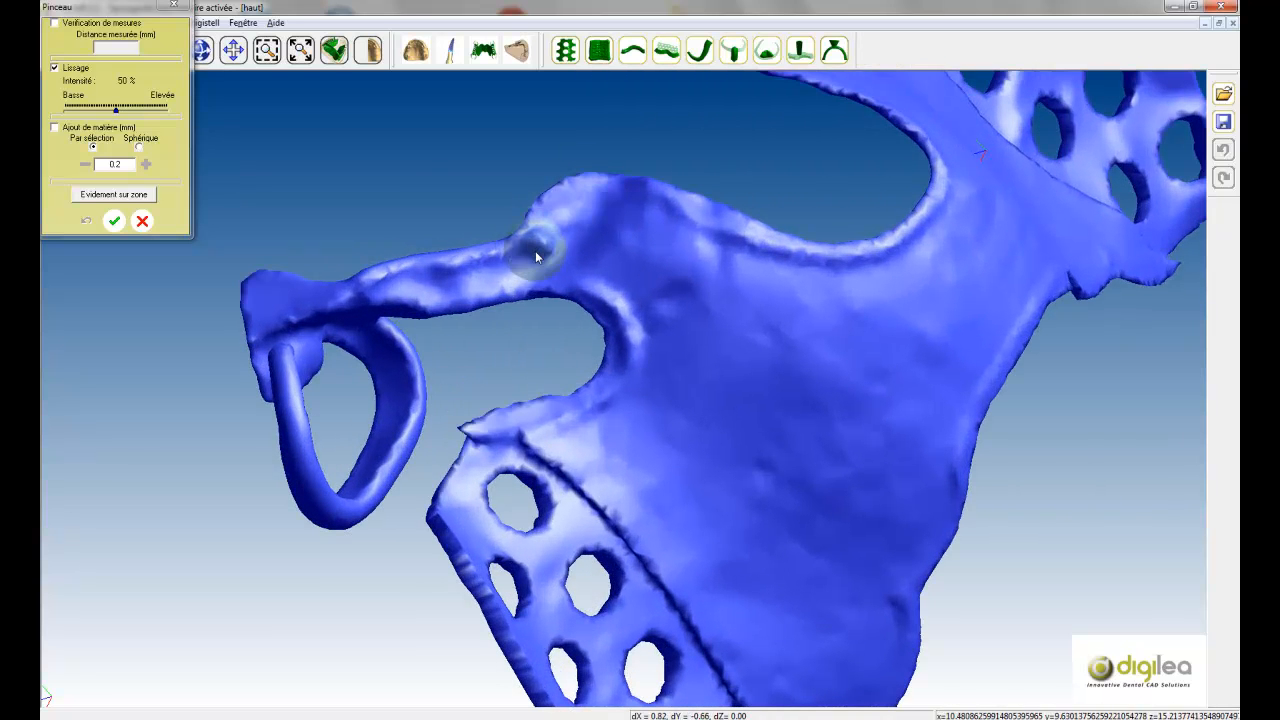
{"action": "left_click_drag", "start_coordinate": [535, 252], "coordinate": [558, 234]}
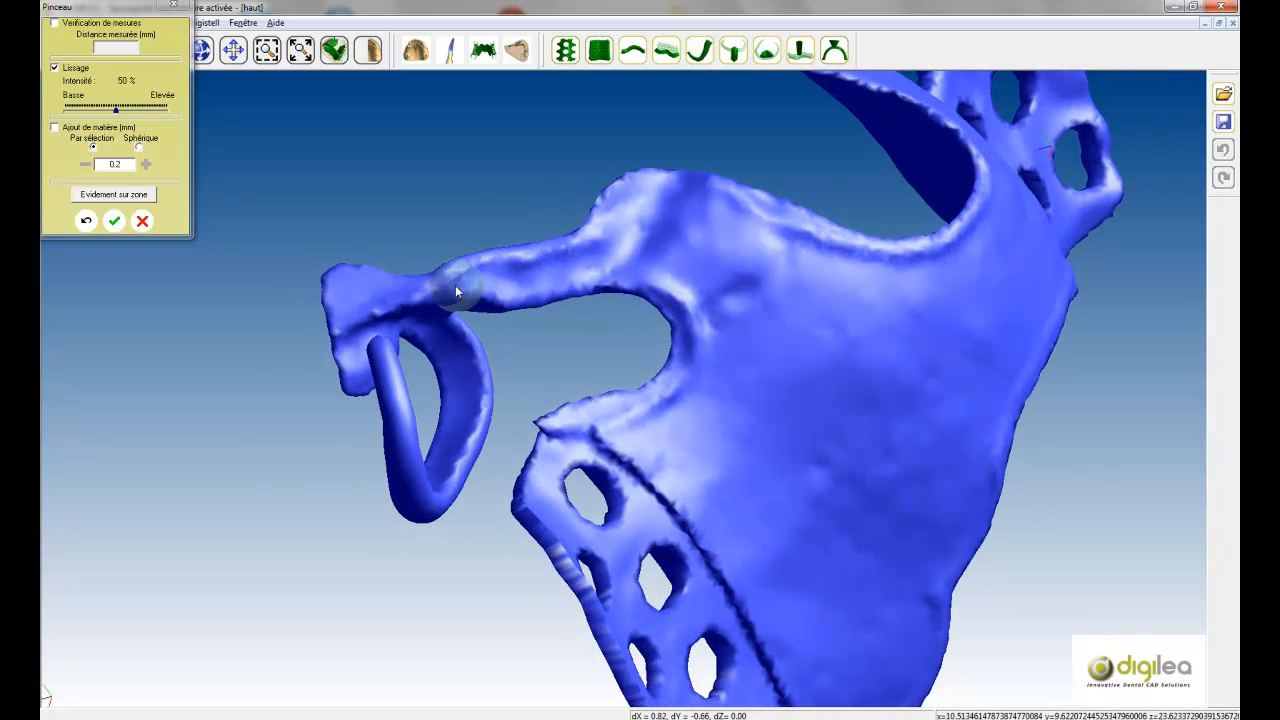
{"action": "left_click_drag", "start_coordinate": [455, 290], "coordinate": [411, 298]}
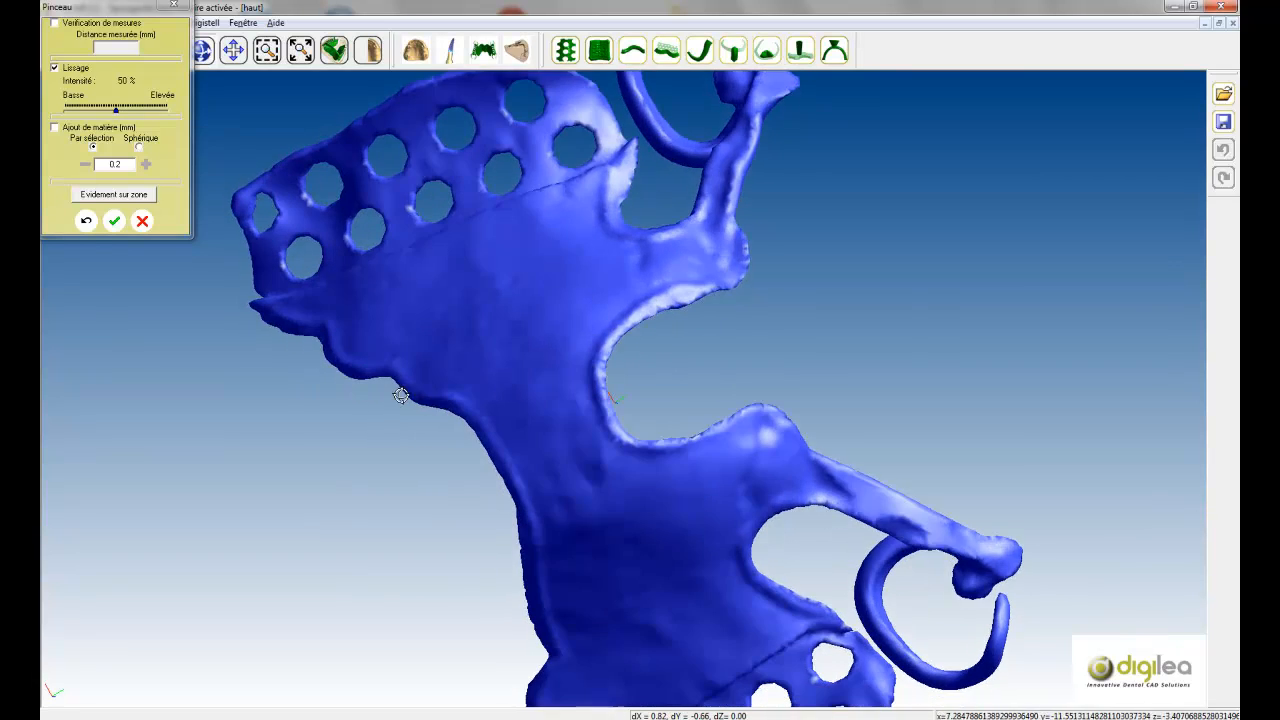
{"action": "scroll", "coordinate": [690, 562], "scroll_direction": "up", "scroll_amount": 2}
{"action": "scroll", "coordinate": [738, 535], "scroll_direction": "down", "scroll_amount": 4}
{"action": "middle_click_drag", "start_coordinate": [847, 514], "coordinate": [855, 333]}
{"action": "scroll", "coordinate": [862, 336], "scroll_direction": "up", "scroll_amount": 1}
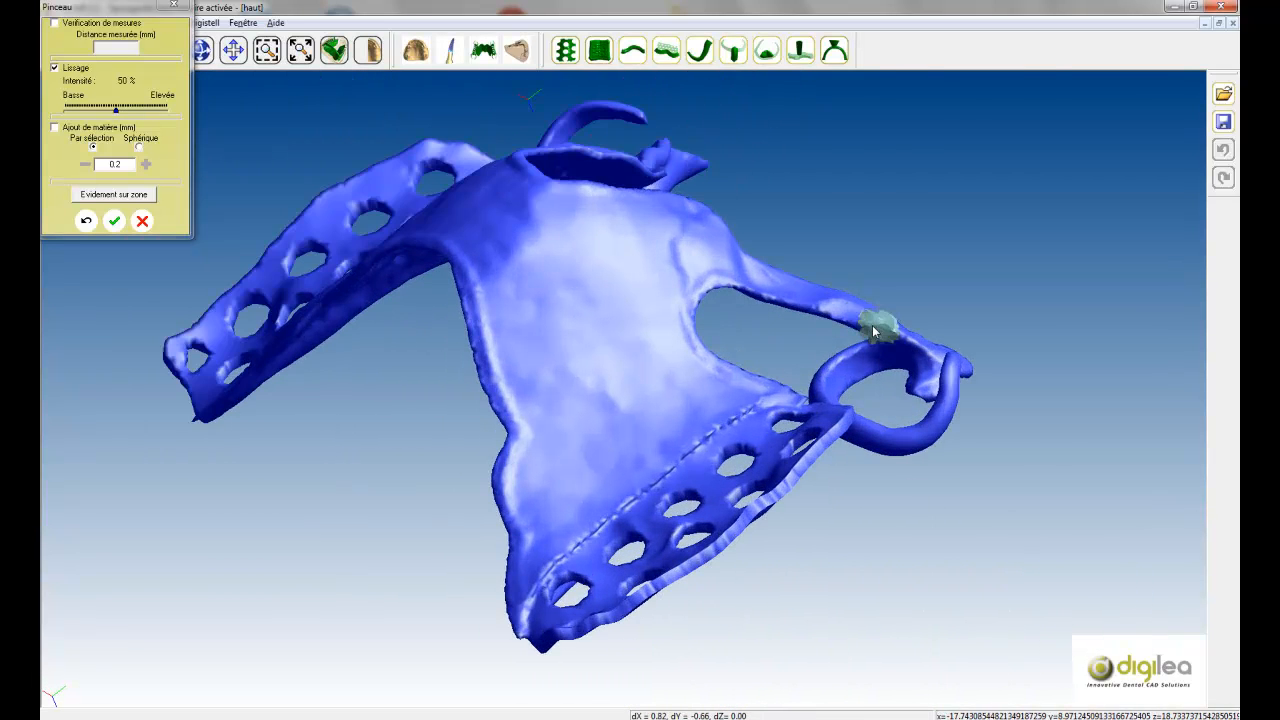
{"action": "middle_click_drag", "start_coordinate": [774, 323], "coordinate": [883, 291]}
{"action": "left_click", "coordinate": [121, 222]}
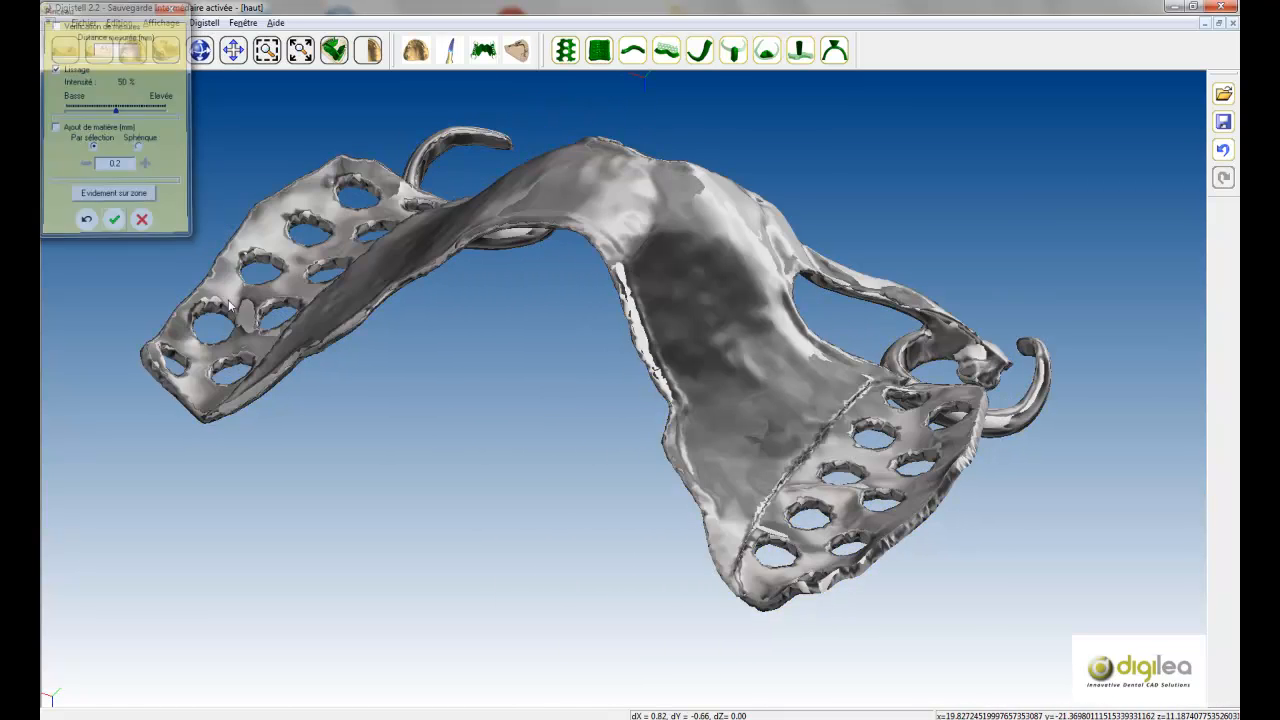
Export the finished framework as the STL file haut_Result in the case folder
{"action": "middle_click_drag", "start_coordinate": [704, 300], "coordinate": [457, 378]}
{"action": "middle_click_drag", "start_coordinate": [1082, 380], "coordinate": [666, 420]}
{"action": "middle_click_drag", "start_coordinate": [588, 434], "coordinate": [588, 401]}
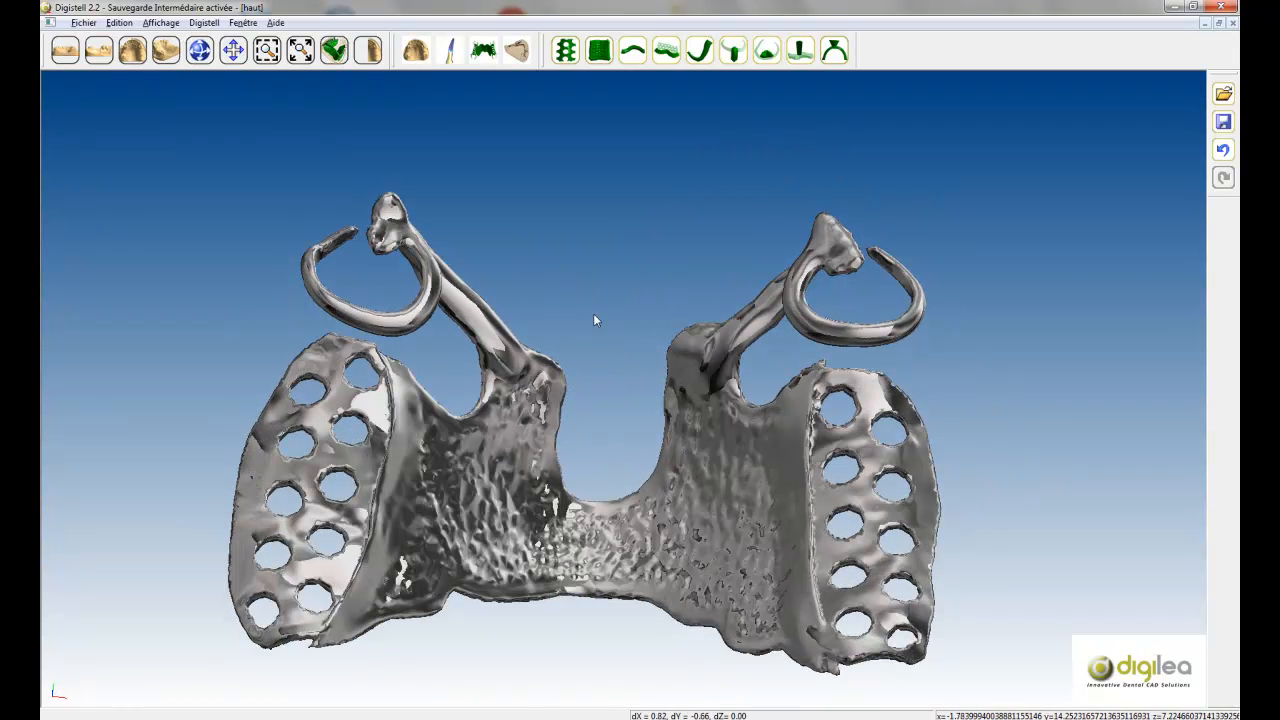
{"action": "left_click", "coordinate": [516, 50]}
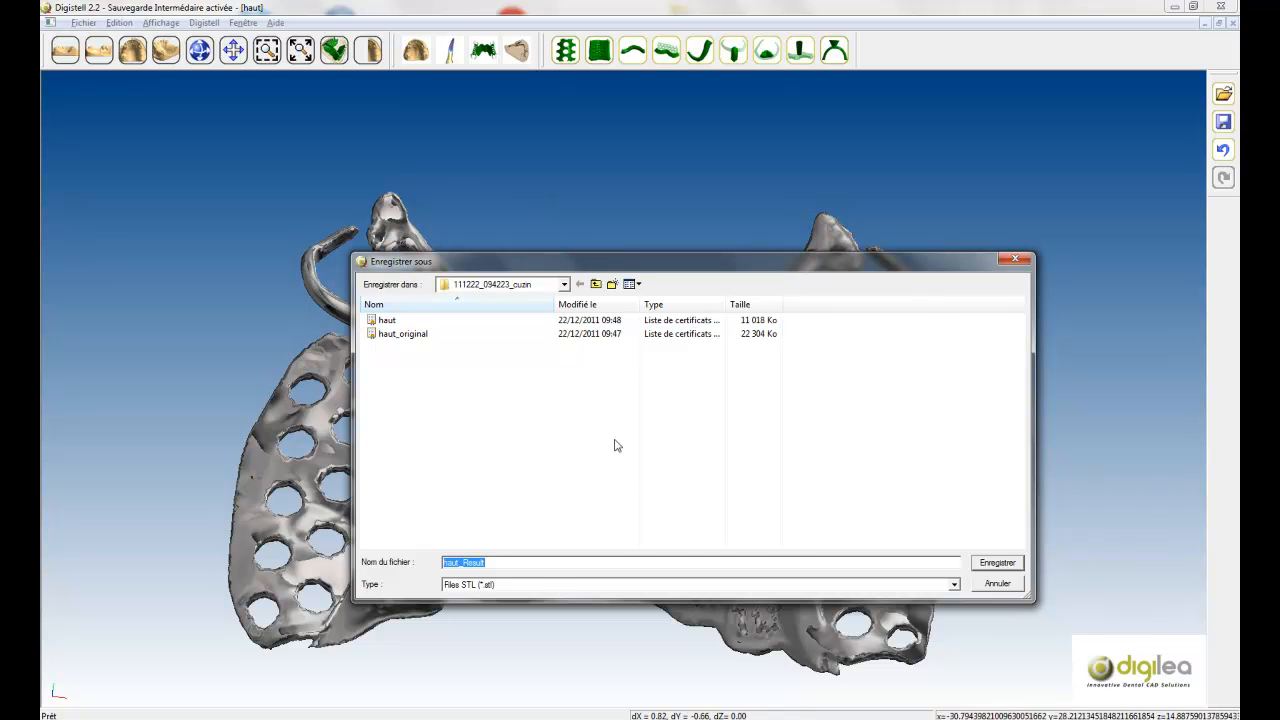
{"action": "left_click", "coordinate": [997, 562]}
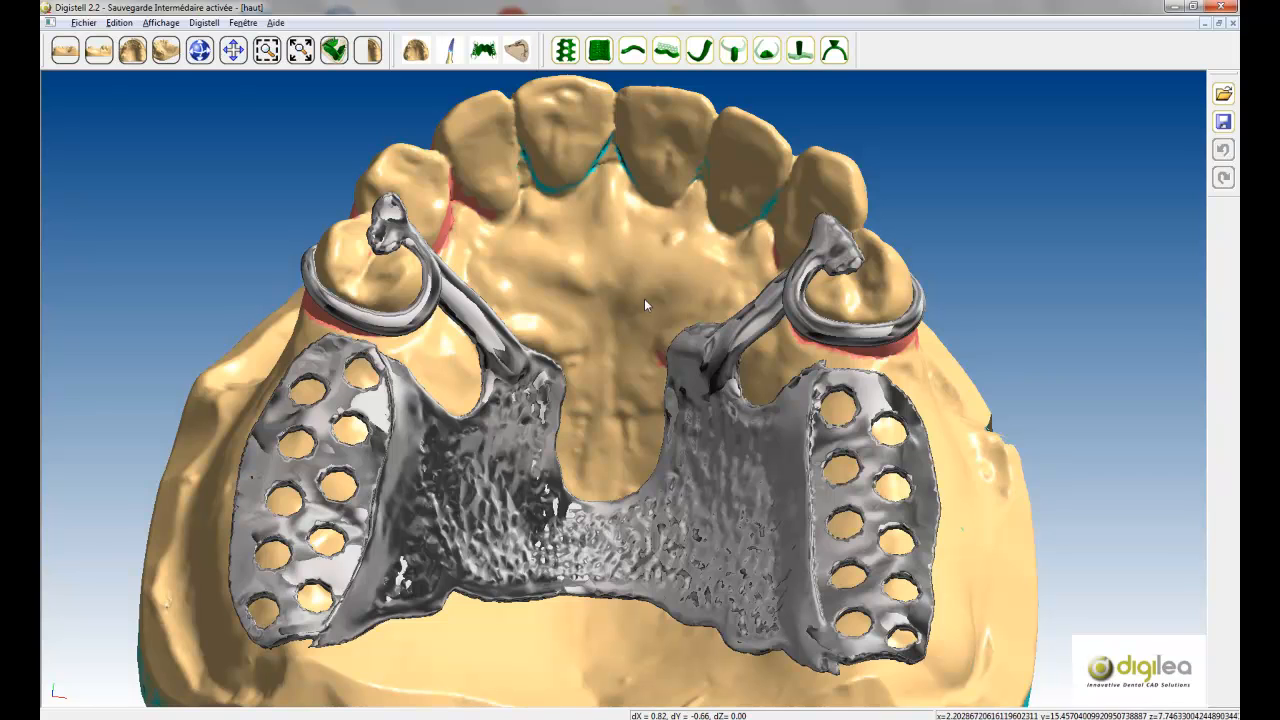
{"action": "scroll", "coordinate": [644, 298], "scroll_direction": "down", "scroll_amount": 5}
{"action": "scroll", "coordinate": [568, 650], "scroll_direction": "up", "scroll_amount": 2}
{"action": "scroll", "coordinate": [566, 651], "scroll_direction": "down", "scroll_amount": 5}
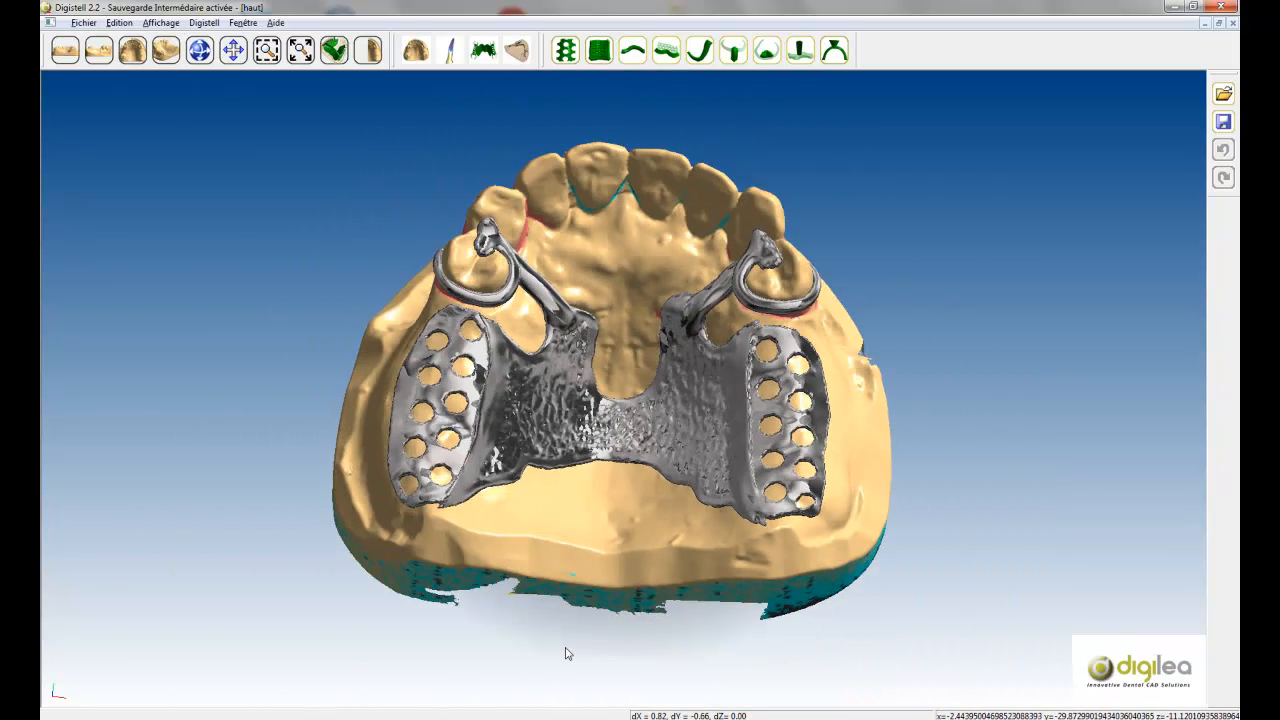
{"action": "middle_click_drag", "start_coordinate": [633, 315], "coordinate": [637, 325]}
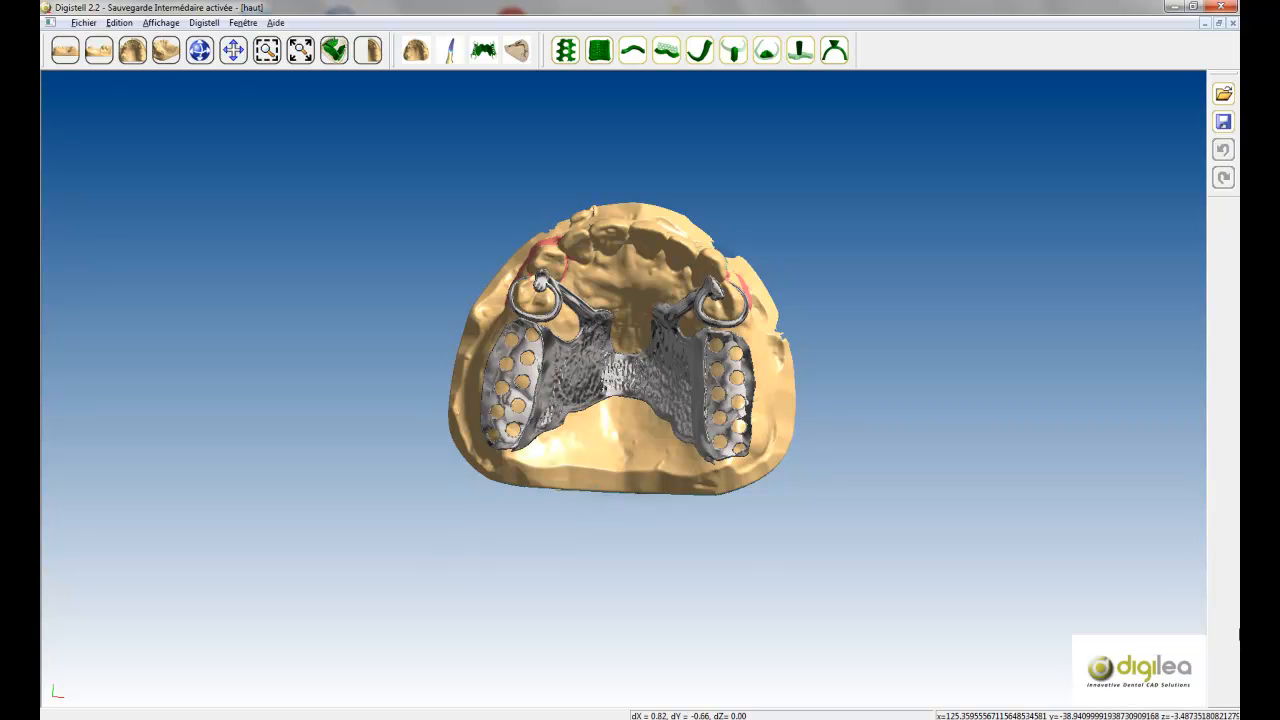